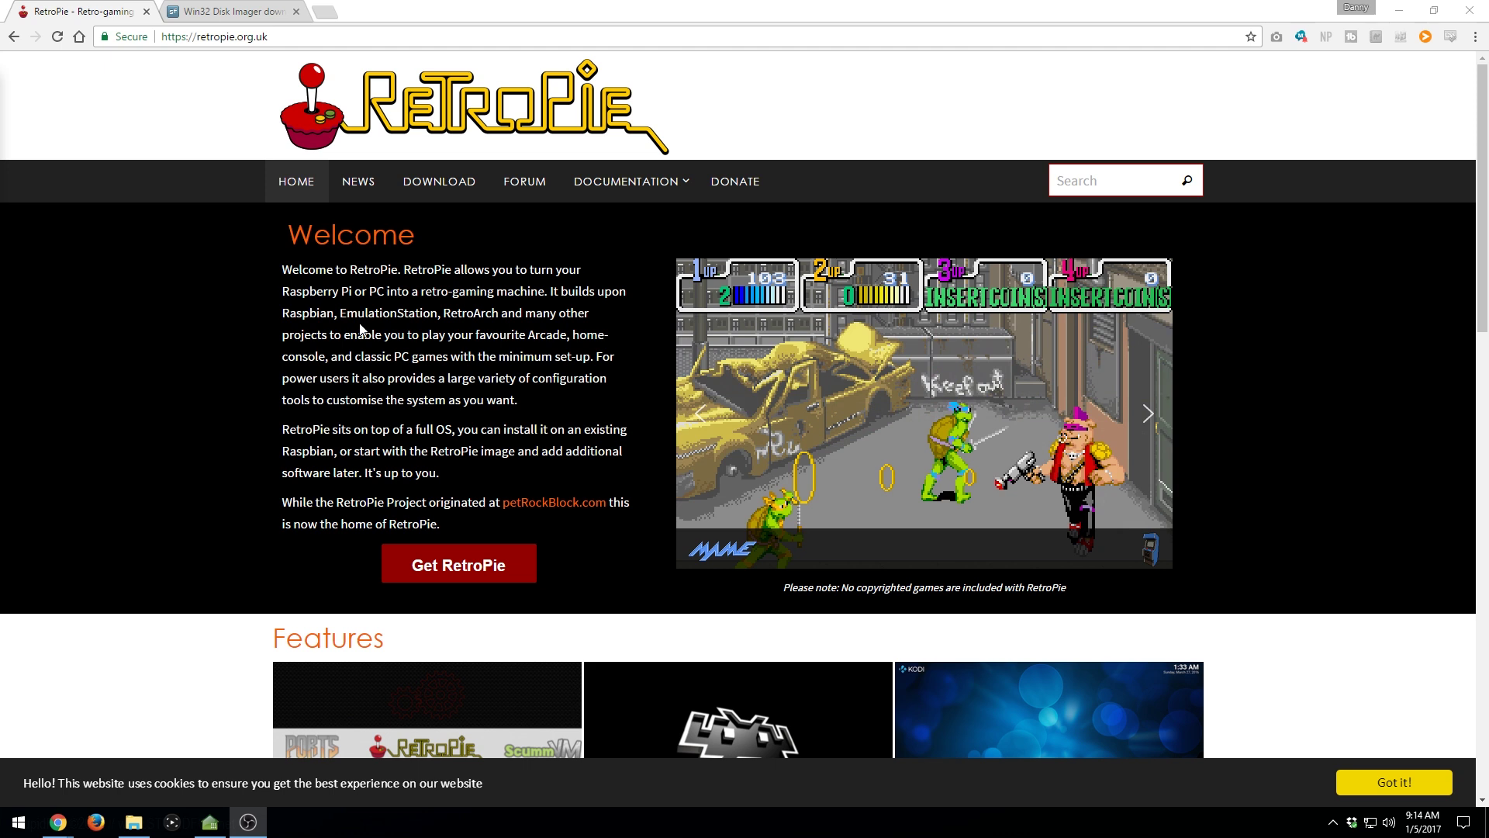
- Download the Raspberry Pi 2/3 RetroPie image to the Desktop as retropie-4.1-rpi2_rpi3.img.gz, replacing the existing file
{"action": "left_click", "coordinate": [457, 198]}
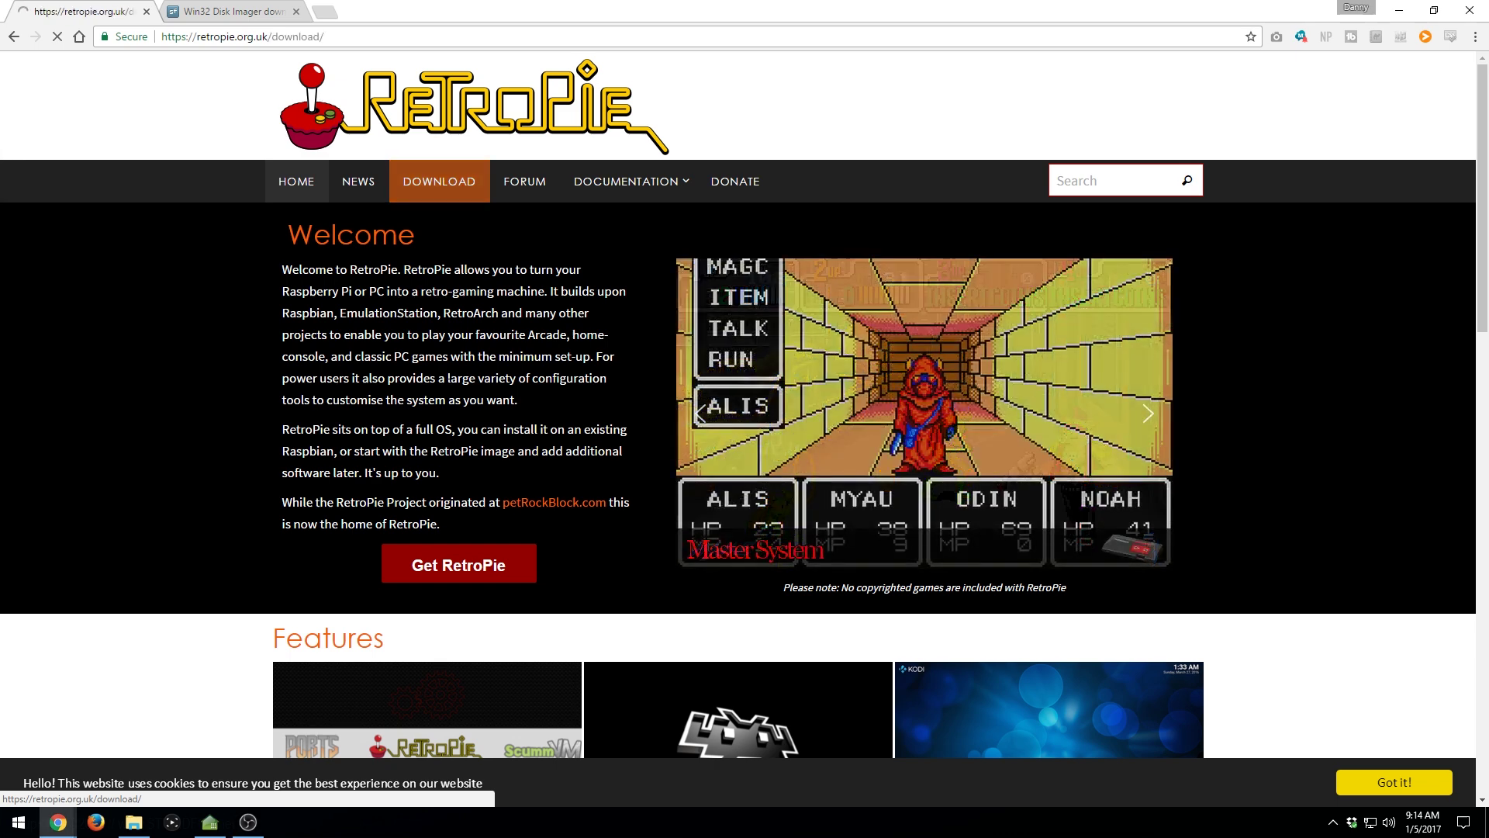
{"action": "scroll", "coordinate": [452, 374], "scroll_direction": "down", "scroll_amount": 1}
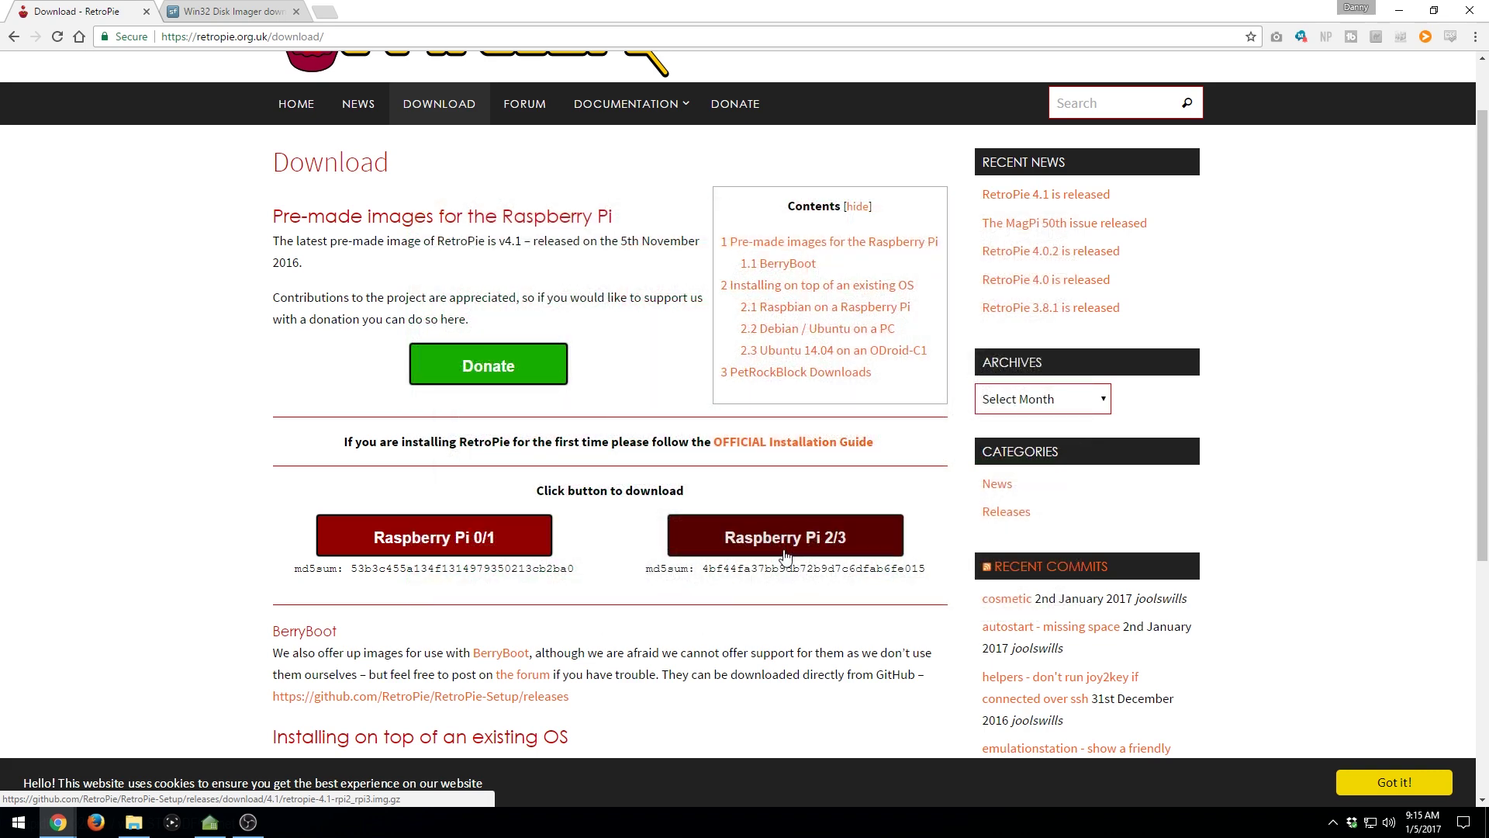
{"action": "left_click", "coordinate": [785, 556]}
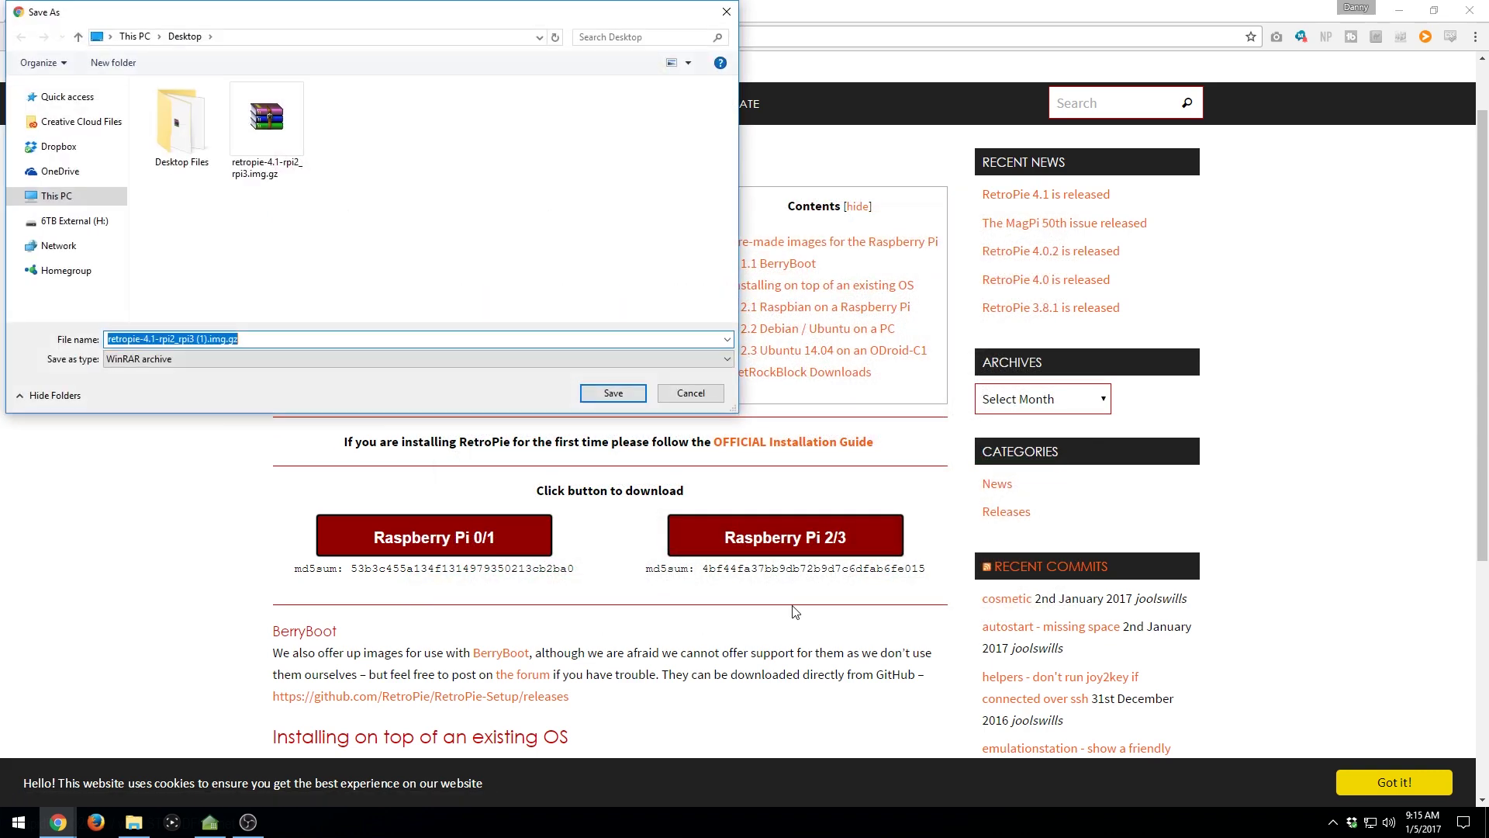
{"action": "left_click", "coordinate": [288, 149]}
{"action": "left_click", "coordinate": [613, 392]}
{"action": "left_click", "coordinate": [799, 416]}
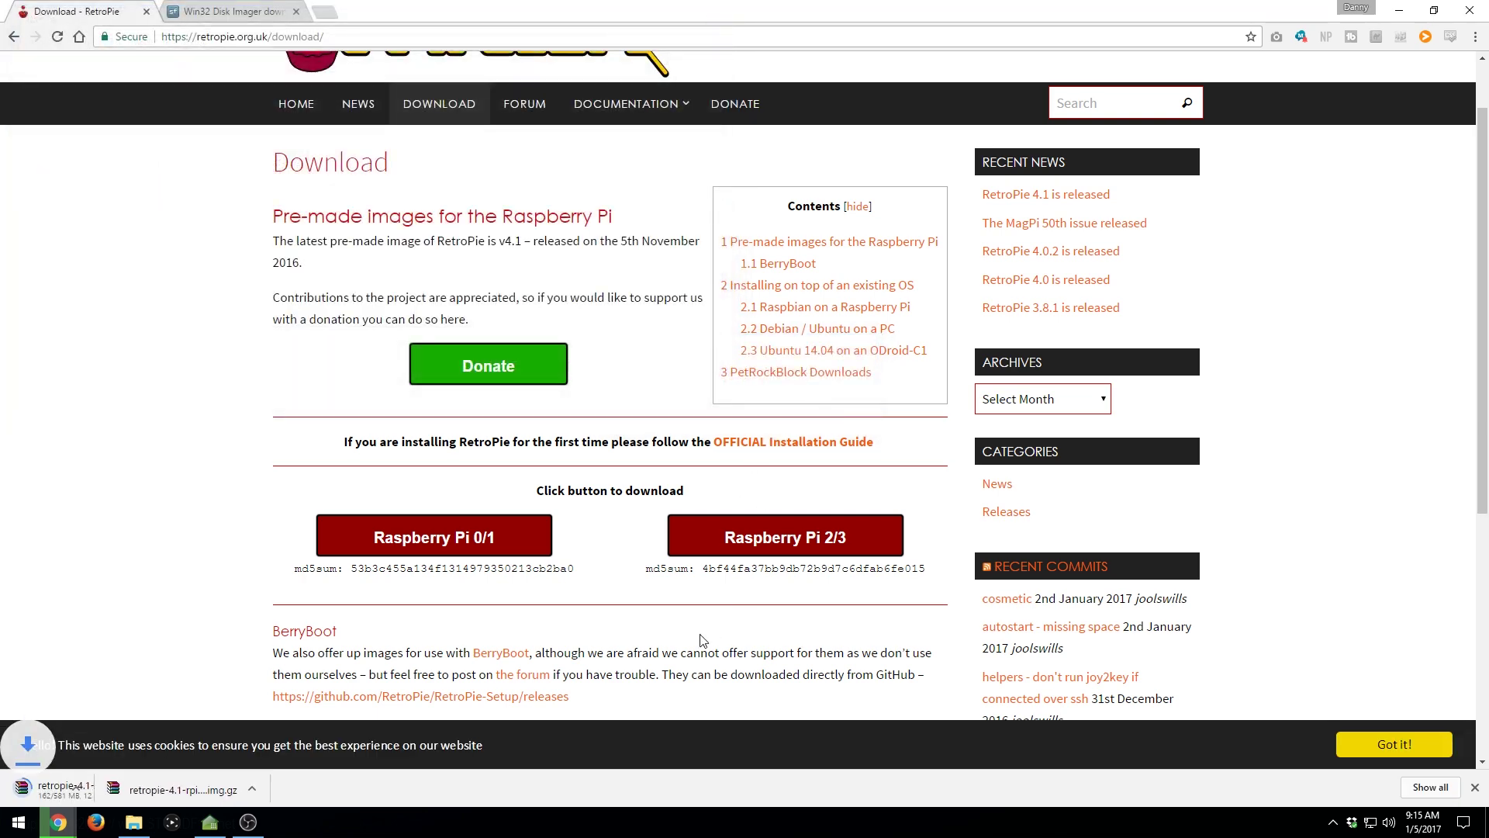
- Download the Win32 Disk Imager installer from SourceForge to the Desktop as Win32DiskImager-0.9.5-install.exe, replacing the existing file
{"action": "left_click", "coordinate": [269, 13]}
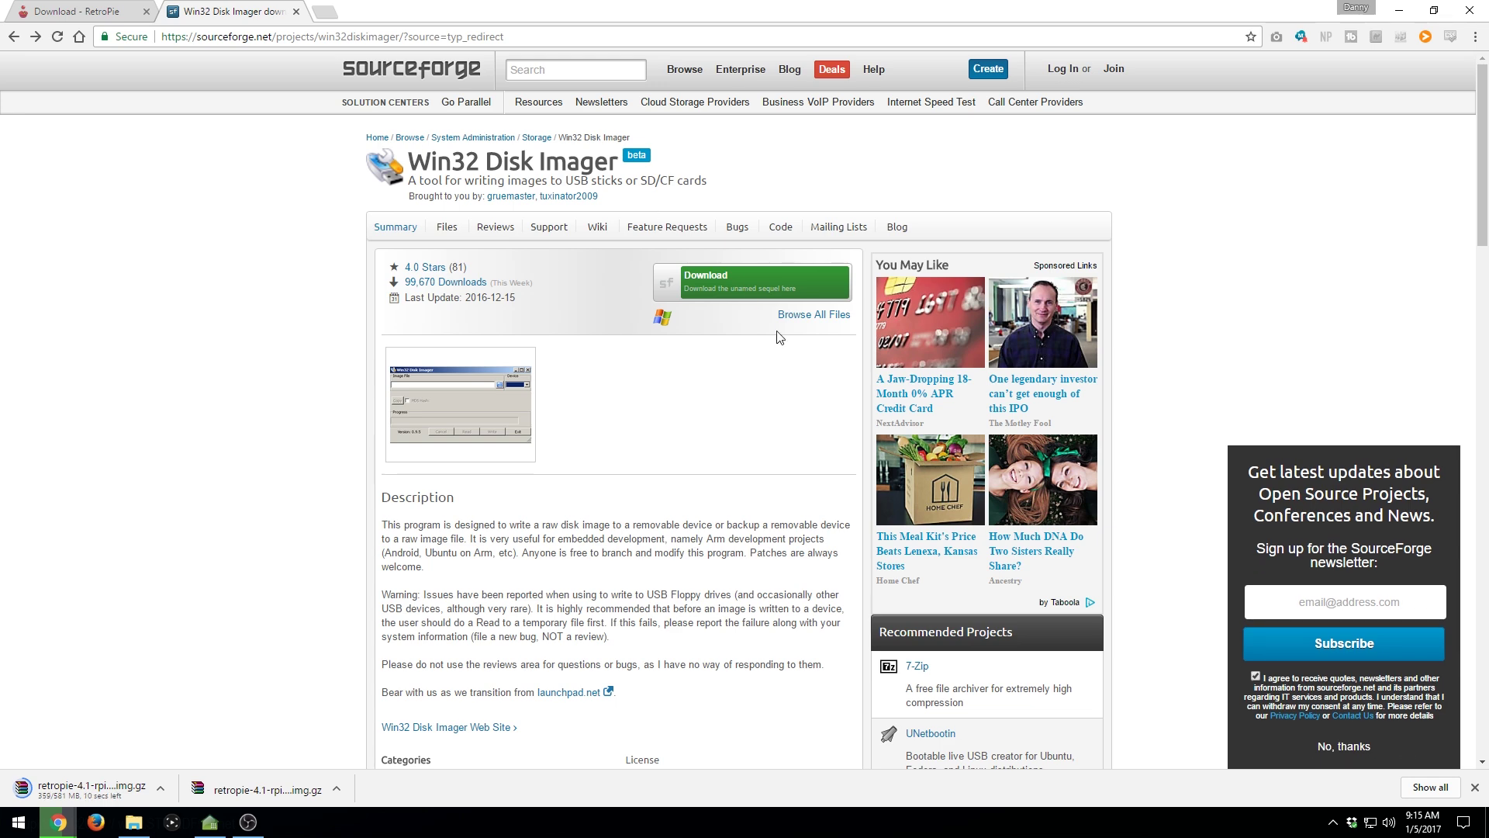
{"action": "left_click", "coordinate": [749, 288]}
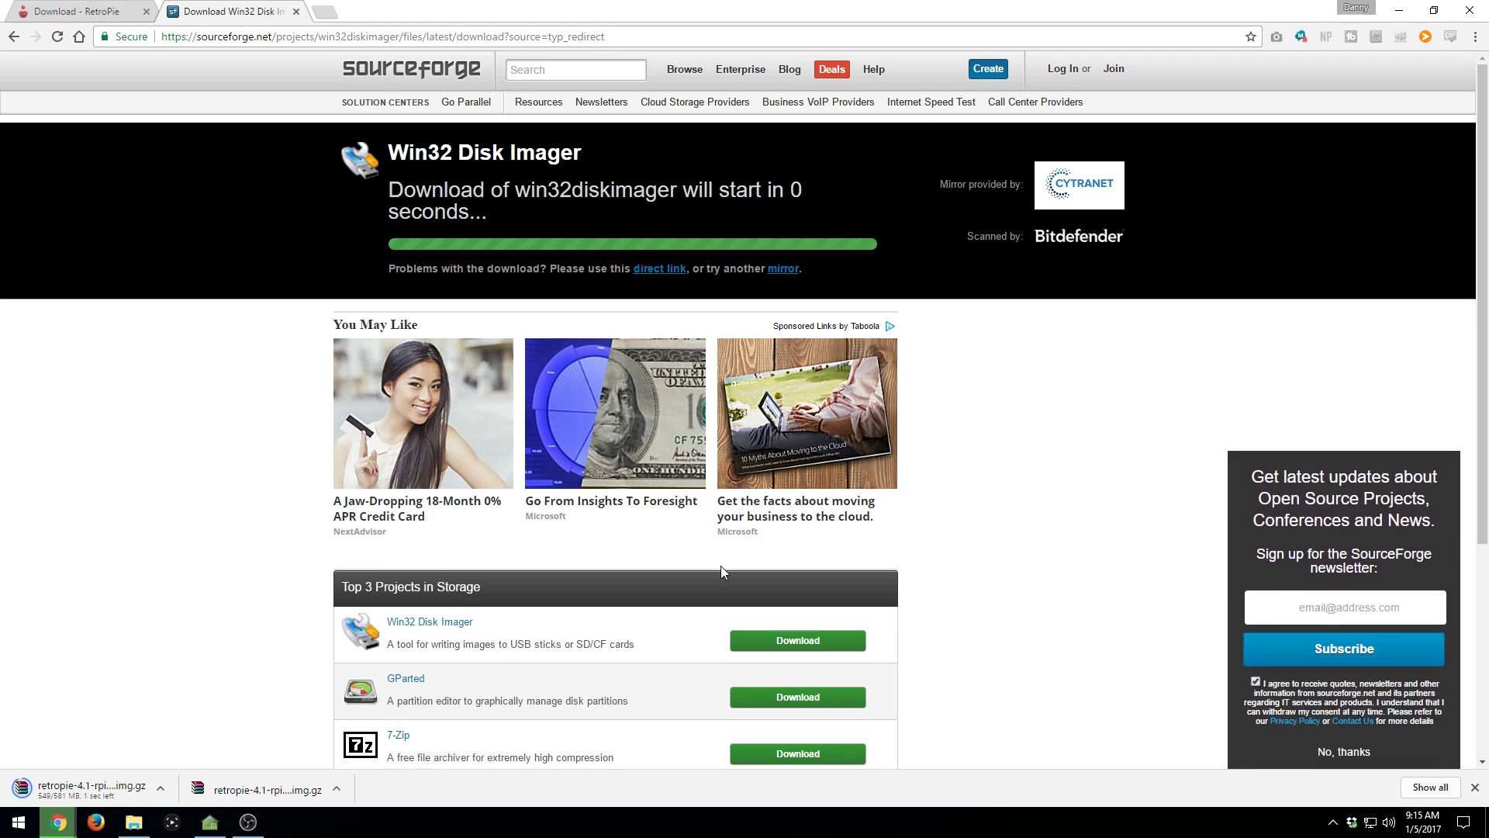
{"action": "left_click", "coordinate": [272, 139]}
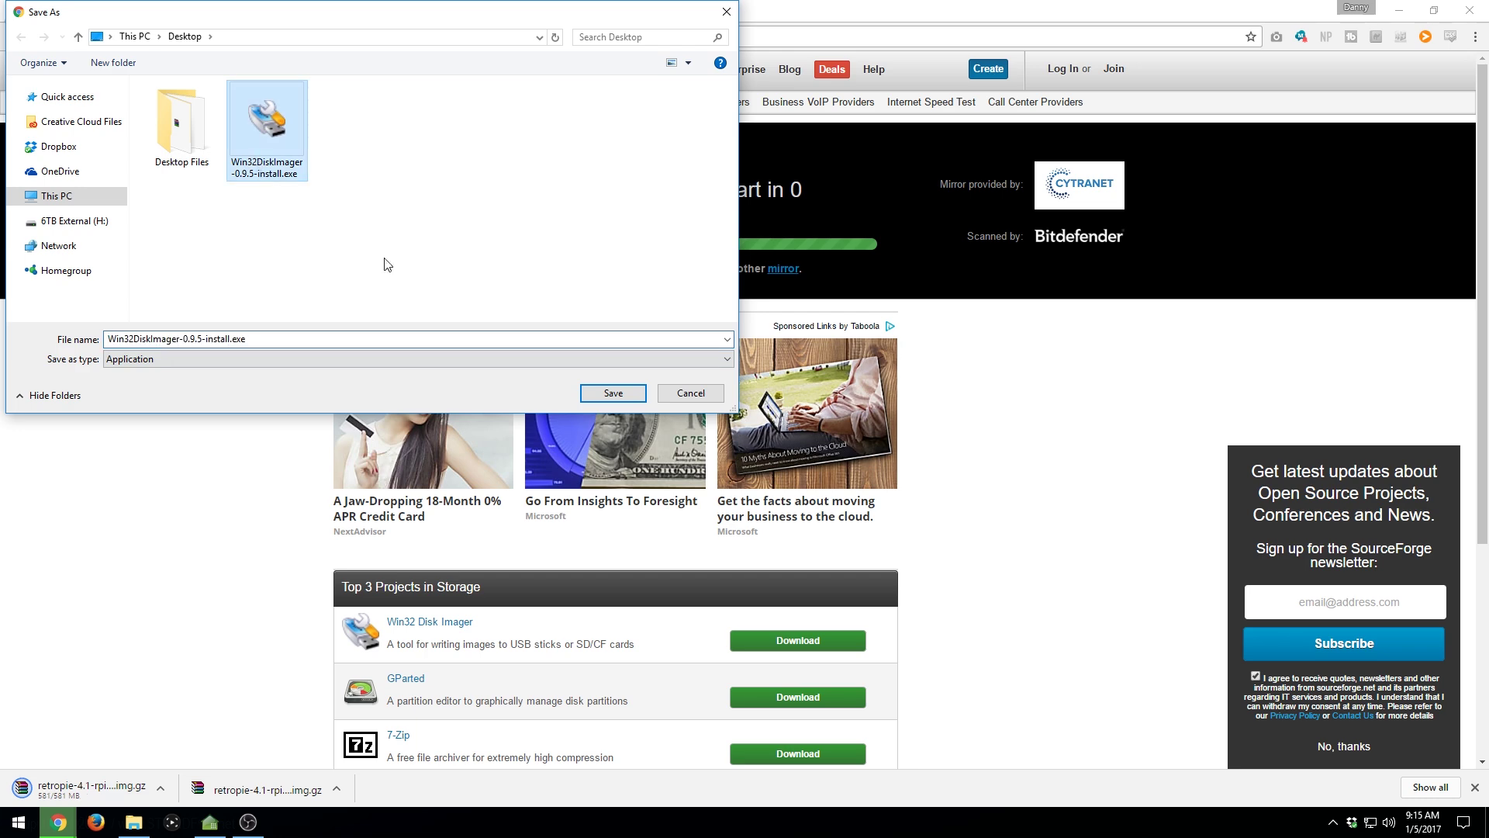
{"action": "left_click", "coordinate": [612, 394]}
{"action": "left_click", "coordinate": [789, 416]}
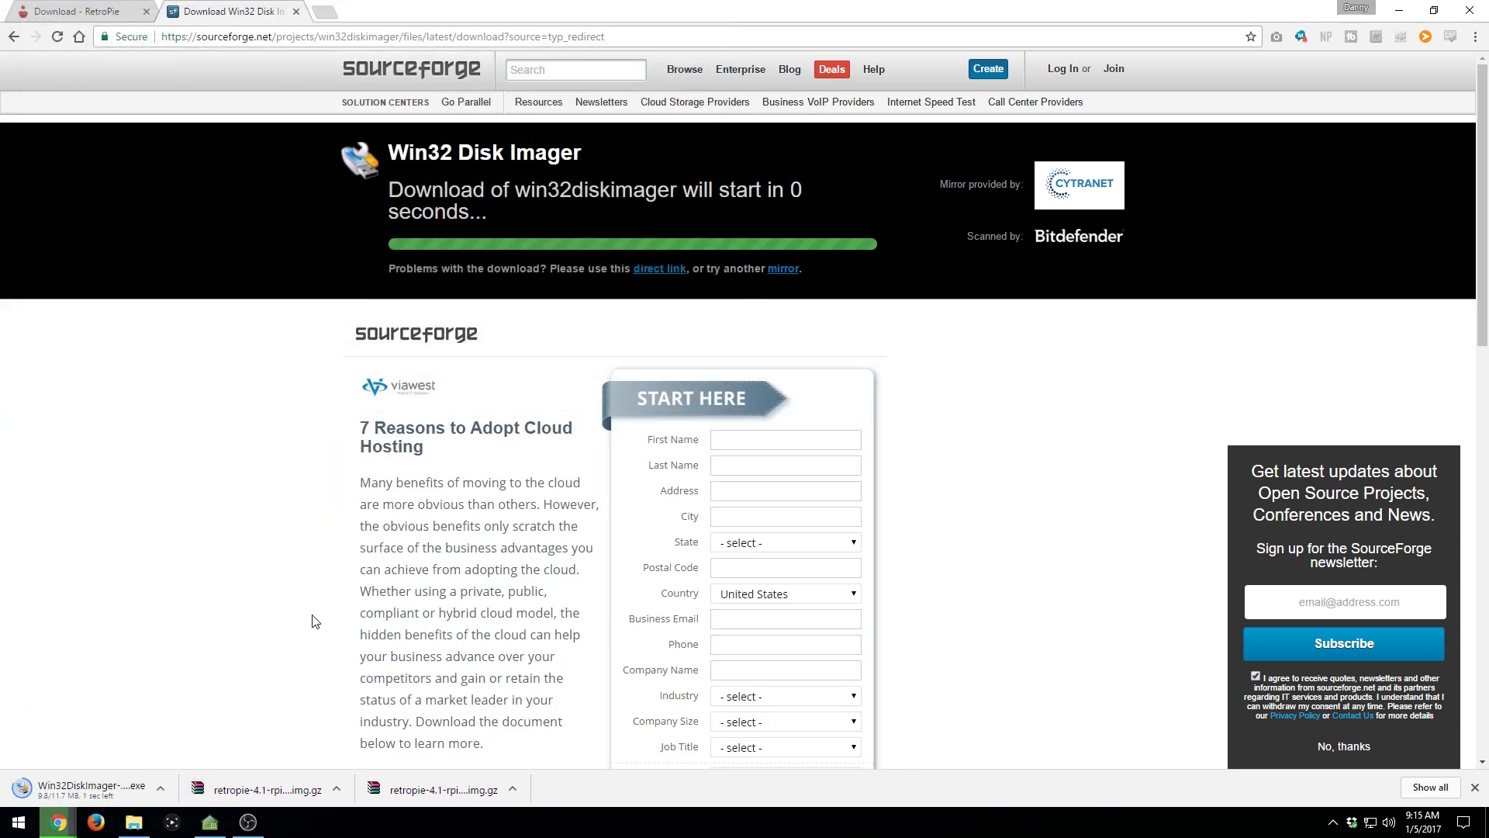
- Extract the downloaded RetroPie archive directly onto the desktop
{"action": "key", "text": "super+d"}
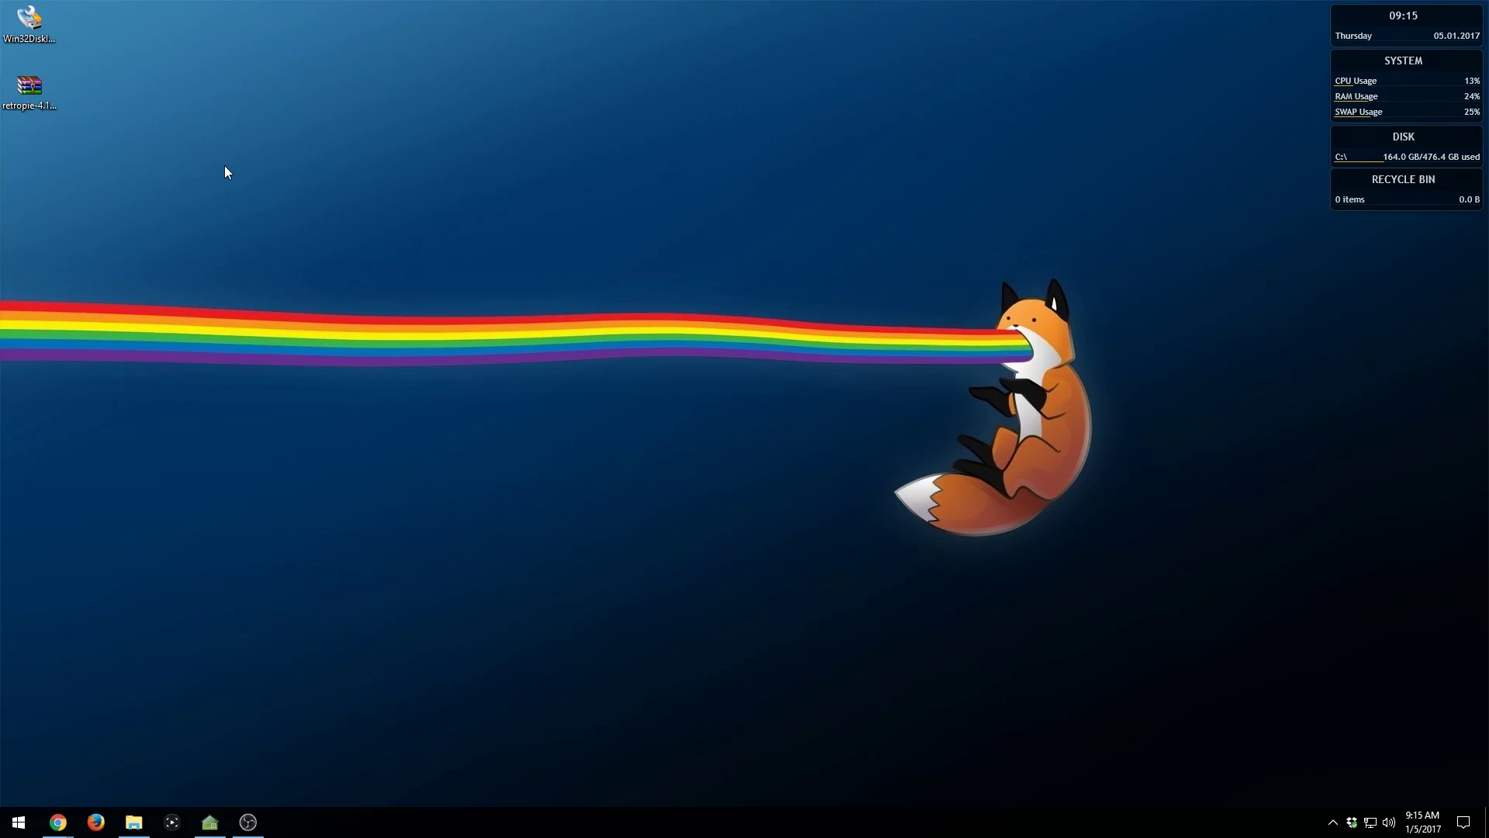
{"action": "right_click", "coordinate": [11, 91]}
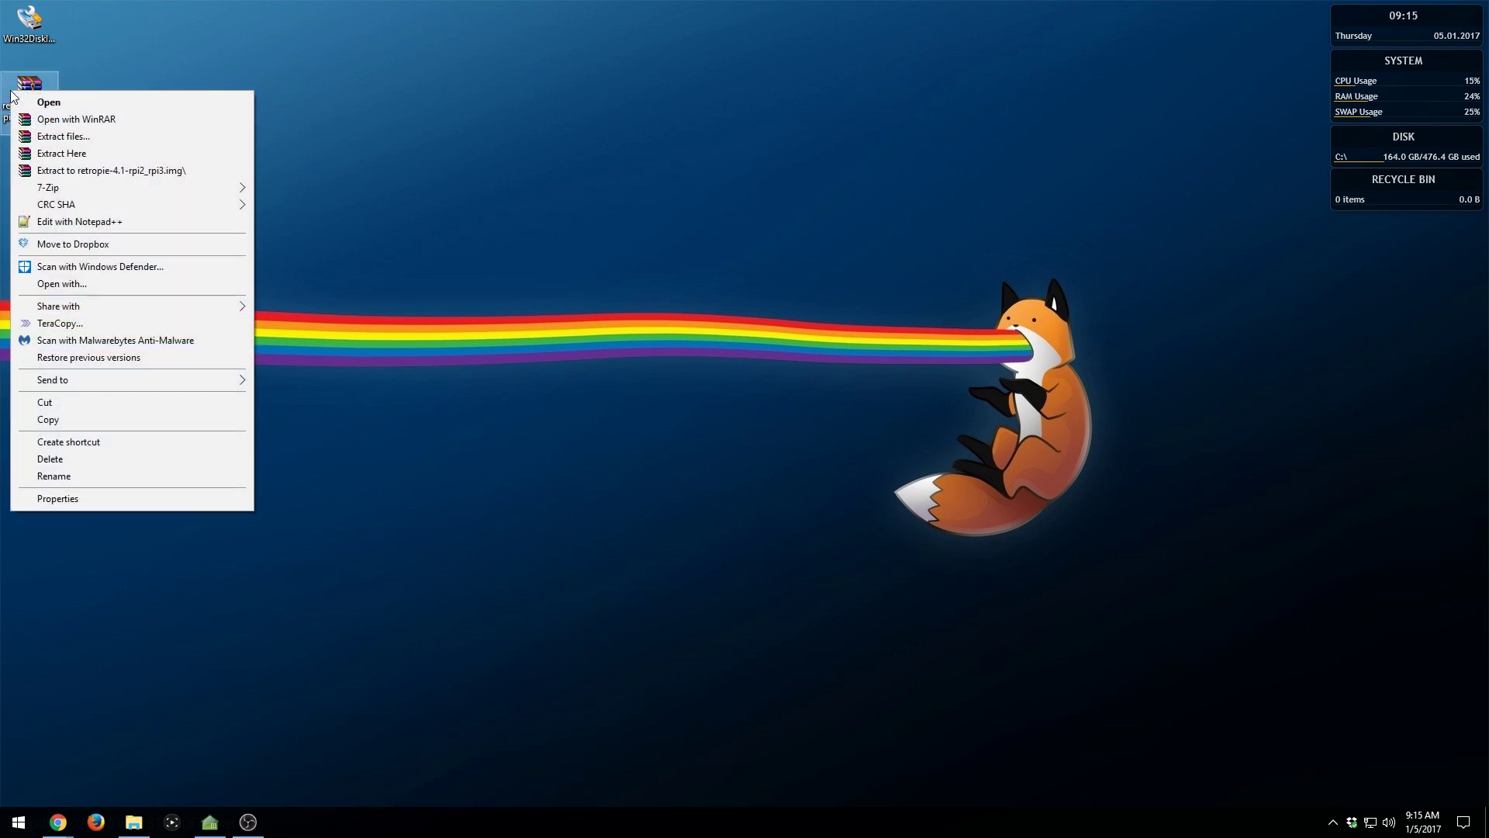
{"action": "left_click", "coordinate": [55, 156]}
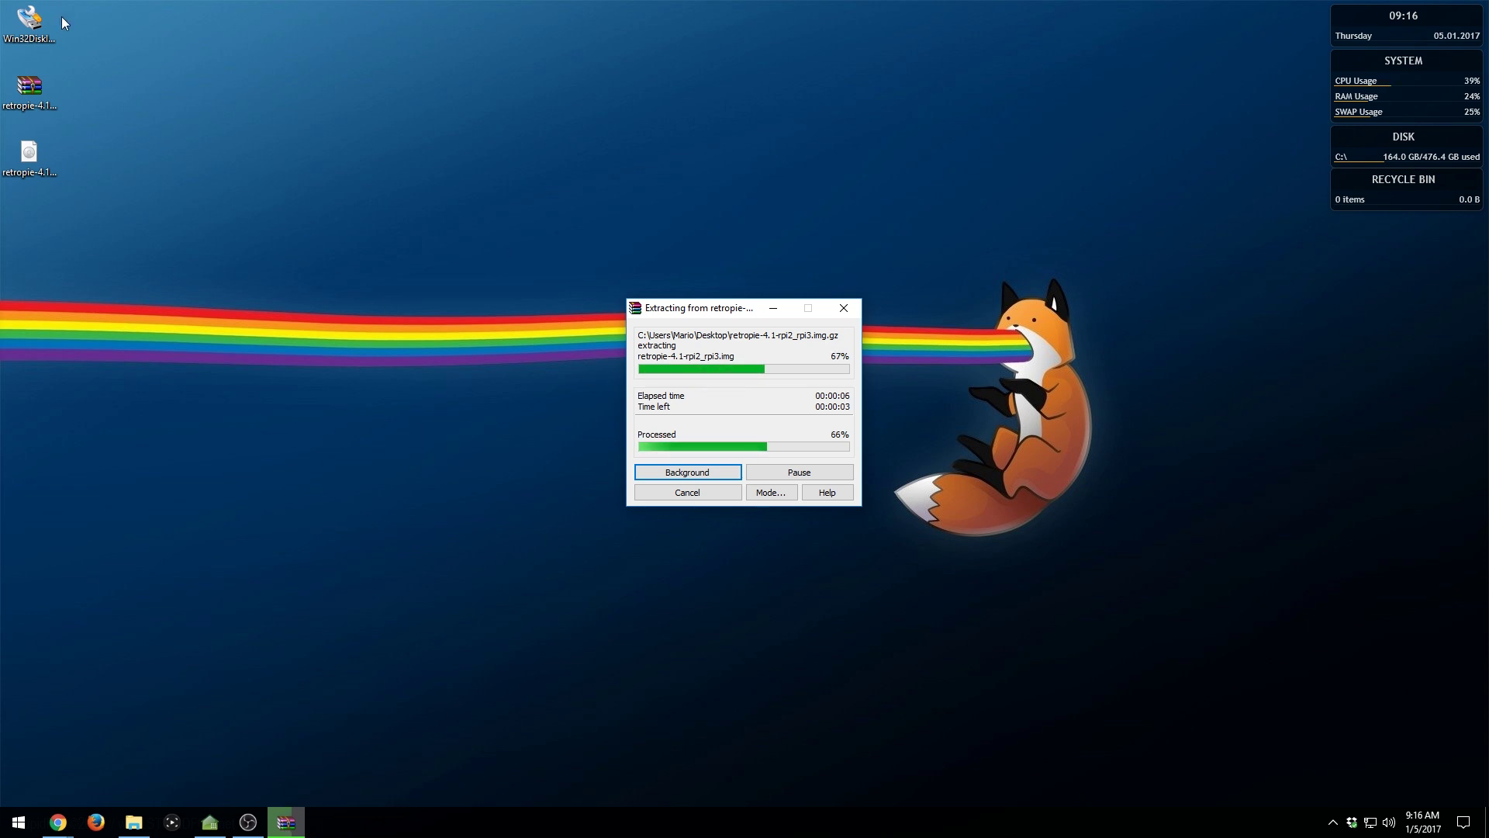
- Run the Win32DiskImager installer from the desktop, accept the license agreement and install it with the default settings
{"action": "double_click", "coordinate": [48, 31]}
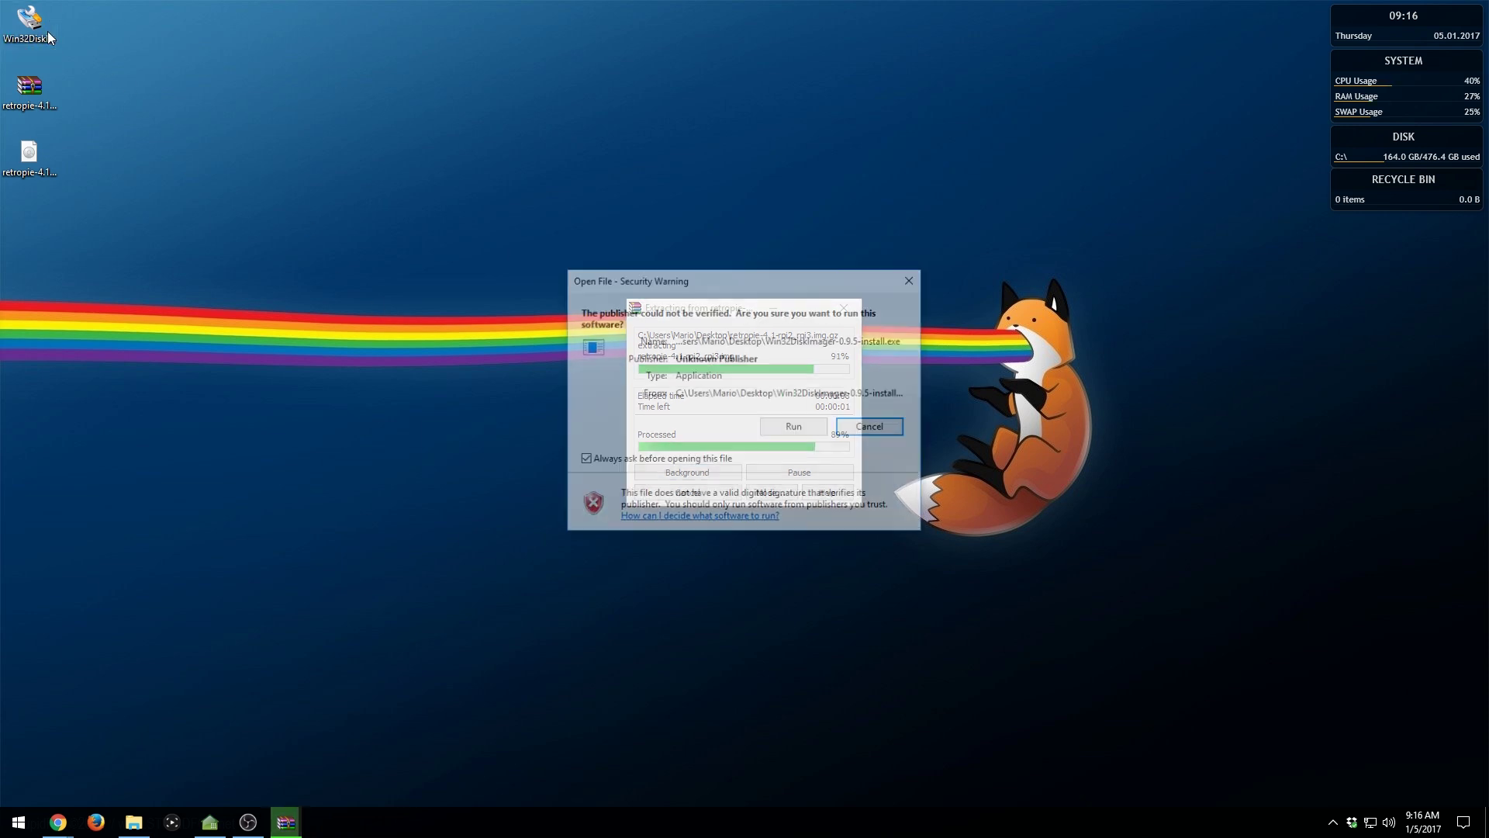
{"action": "left_click", "coordinate": [790, 431]}
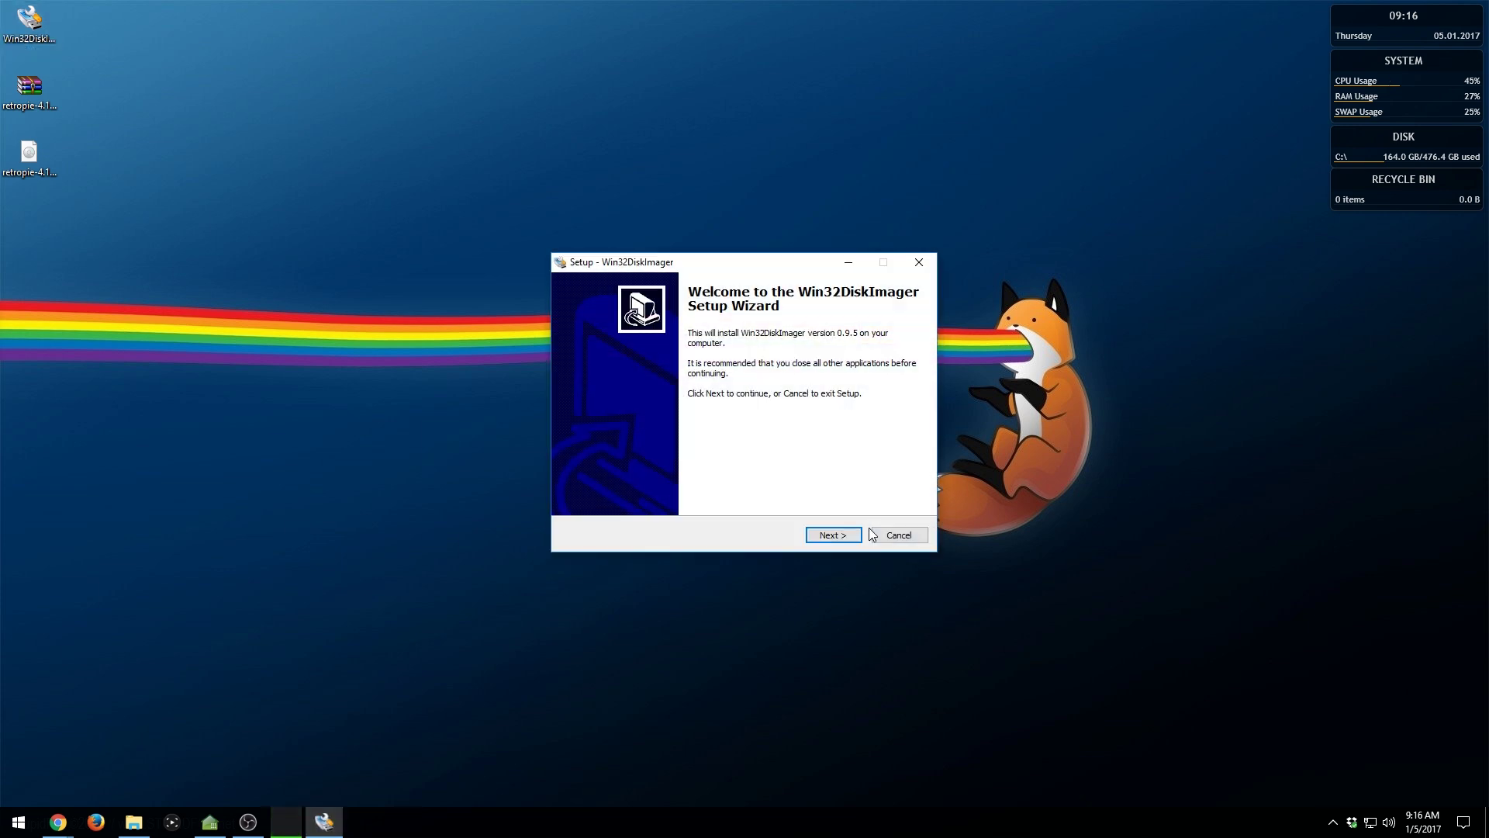
{"action": "left_click", "coordinate": [834, 533]}
{"action": "left_click", "coordinate": [665, 488]}
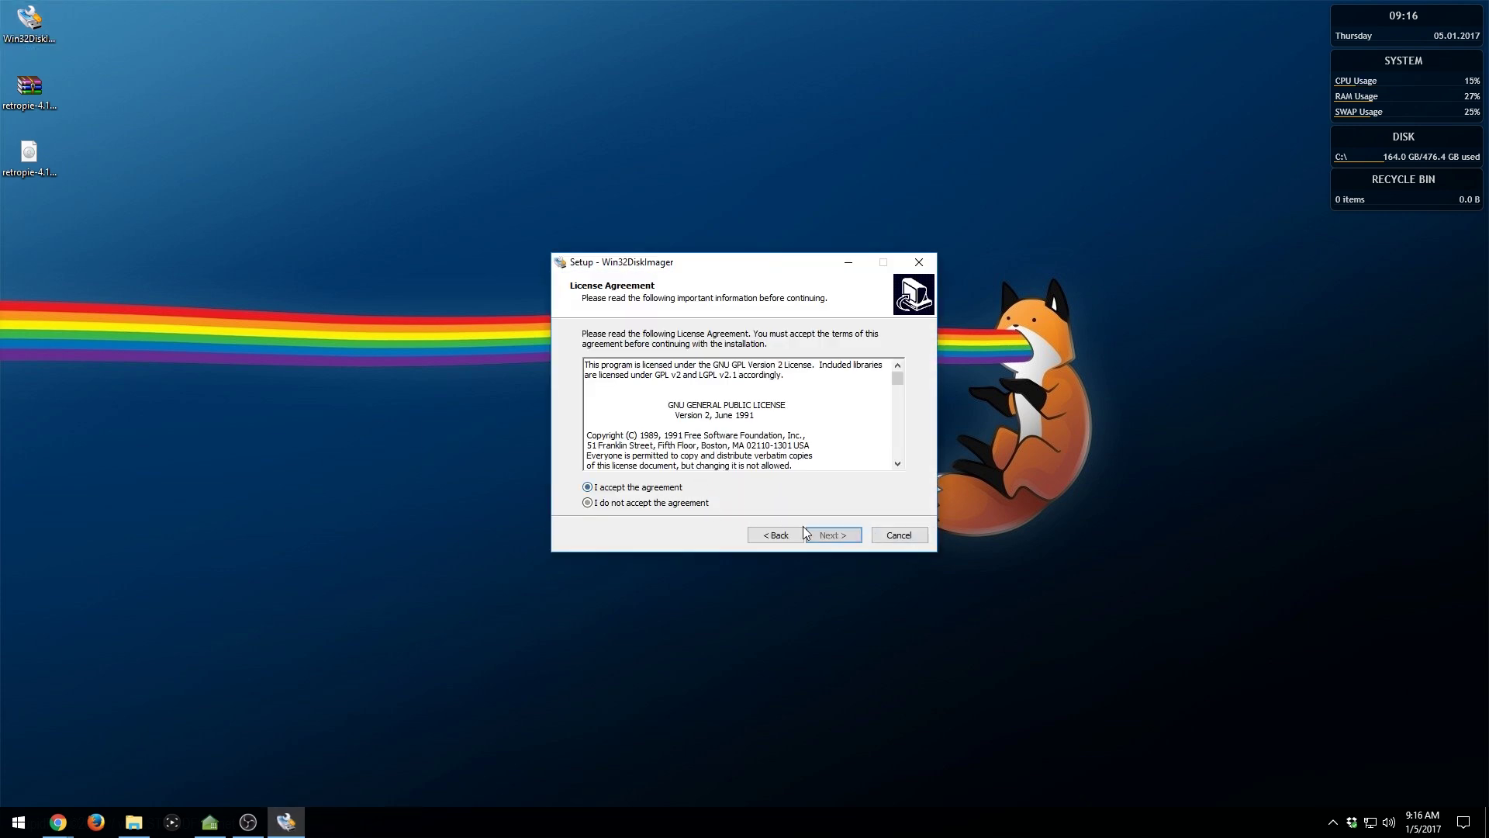
{"action": "left_click", "coordinate": [829, 535]}
{"action": "left_click", "coordinate": [828, 535]}
{"action": "left_click", "coordinate": [826, 537]}
{"action": "left_click", "coordinate": [827, 537]}
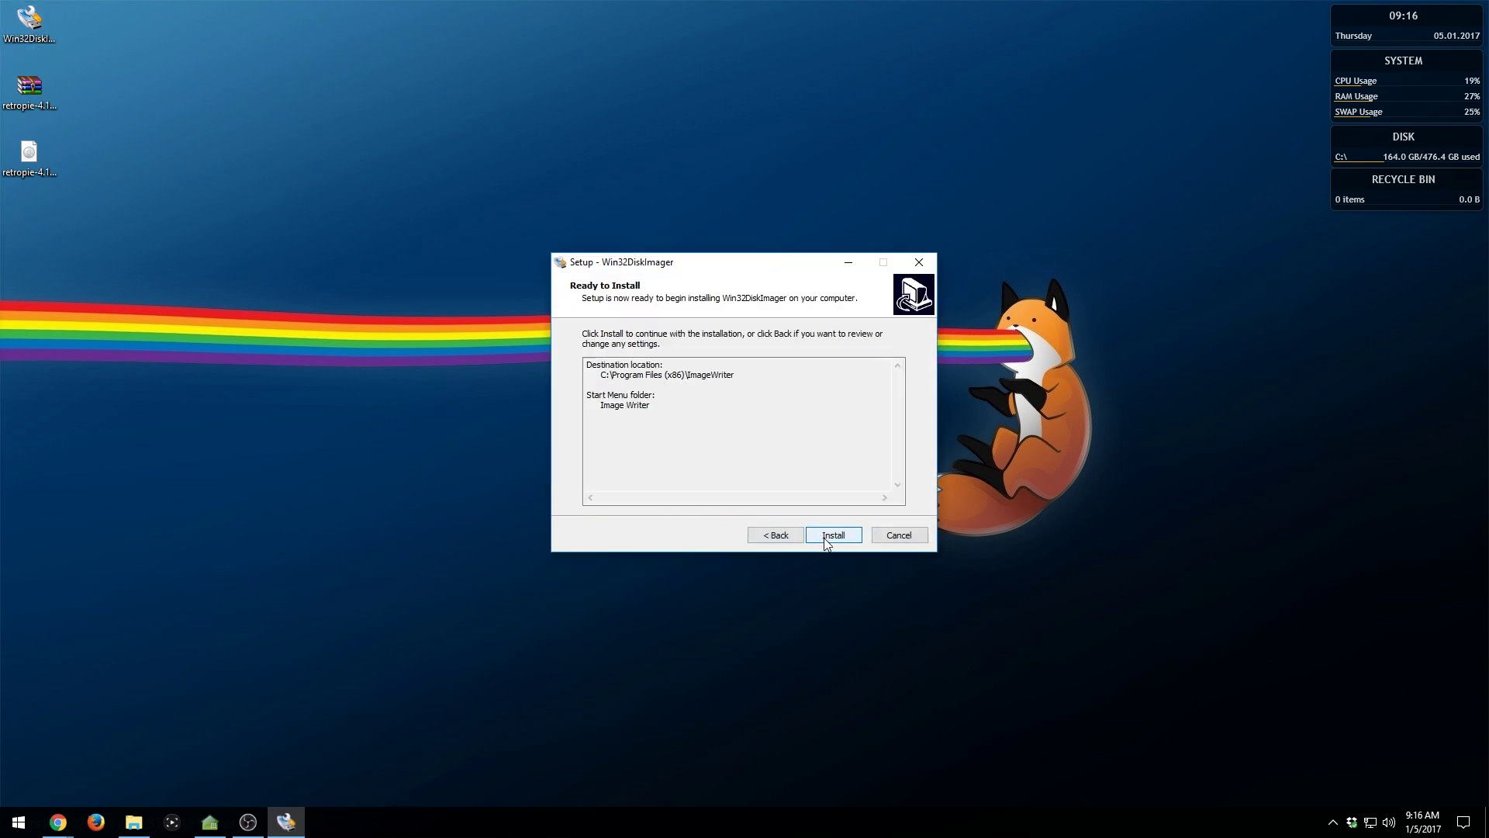
{"action": "left_click", "coordinate": [826, 537]}
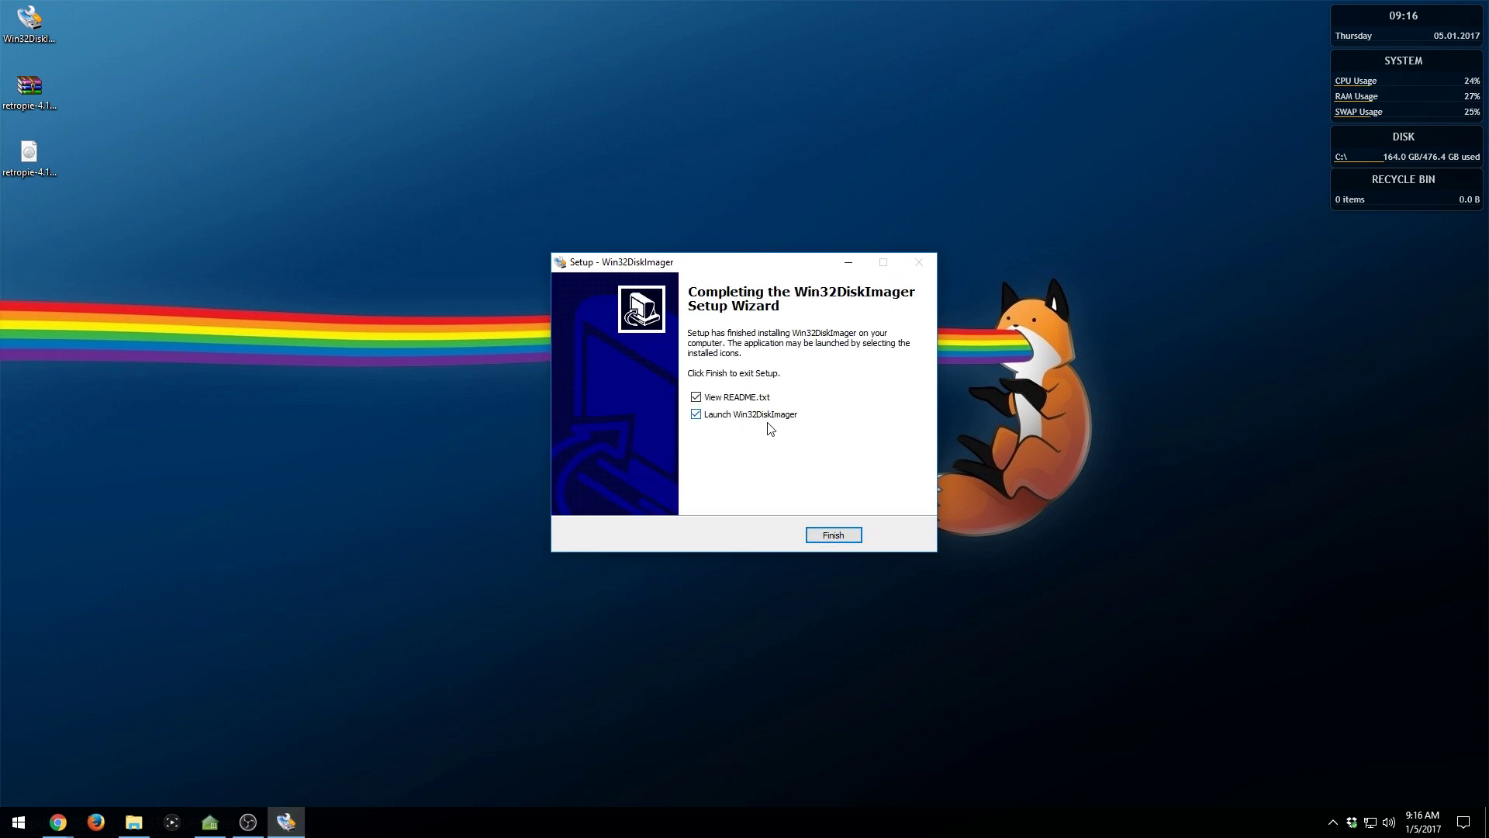
- Finish the Win32DiskImager setup without viewing README.txt, leaving the launch option on, and dismiss the error message
{"action": "left_click", "coordinate": [735, 400]}
{"action": "left_click", "coordinate": [822, 534]}
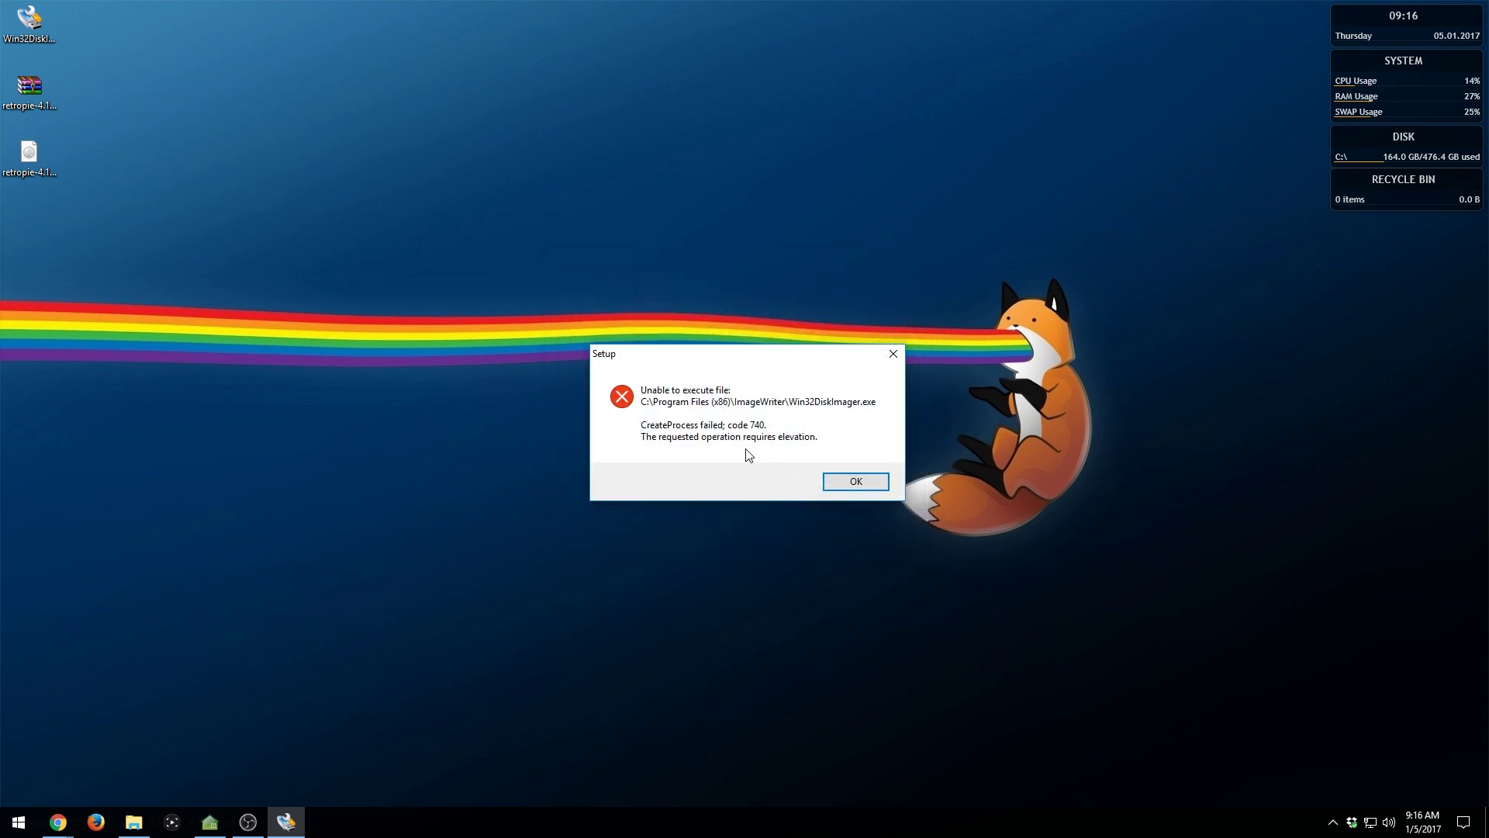
{"action": "left_click", "coordinate": [863, 484]}
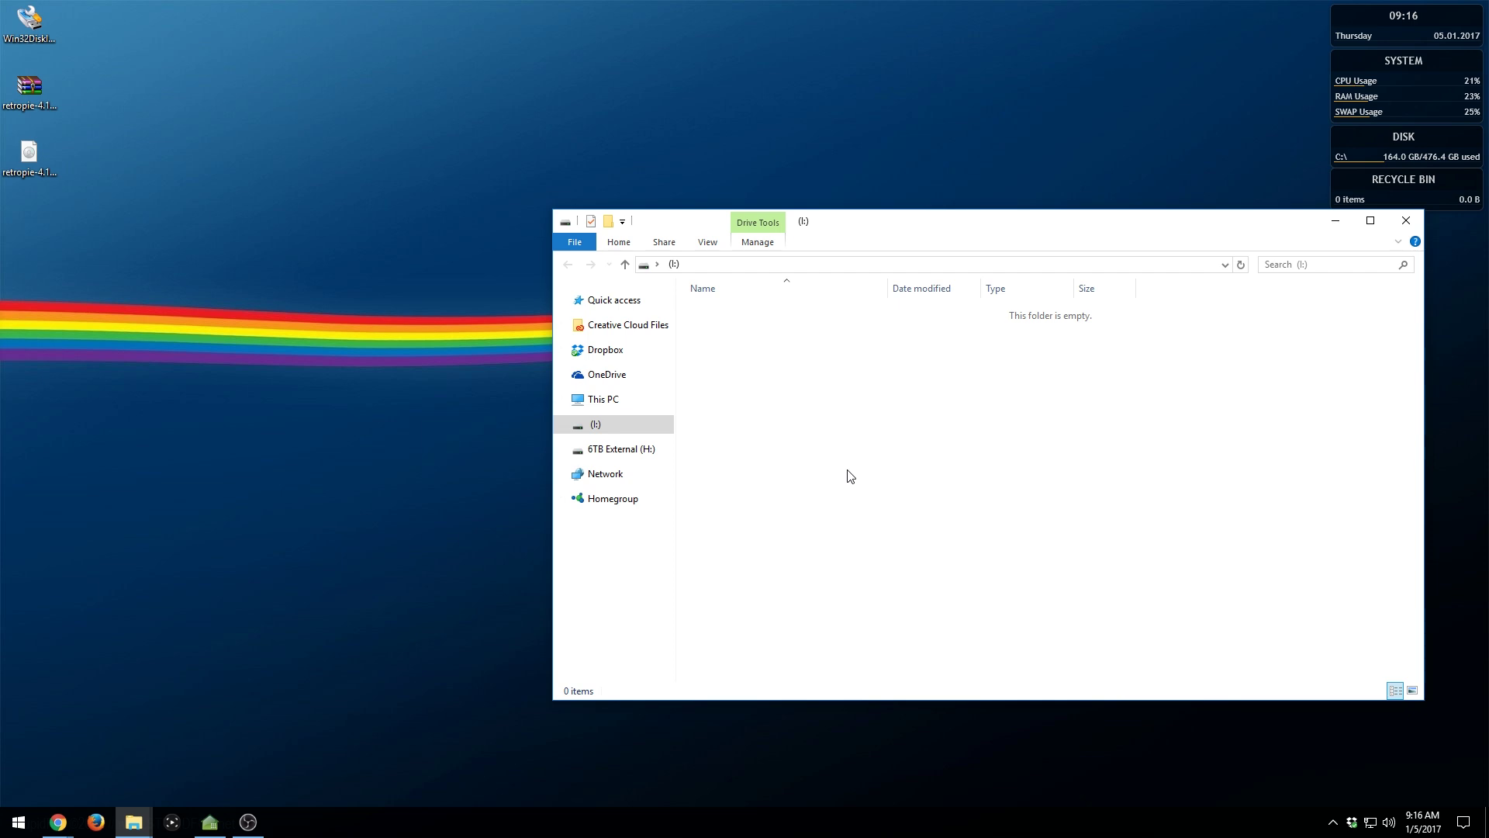
- Check the SD card's drive in This PC, close the window, and launch Win32 Disk Imager as administrator
{"action": "left_click", "coordinate": [604, 400]}
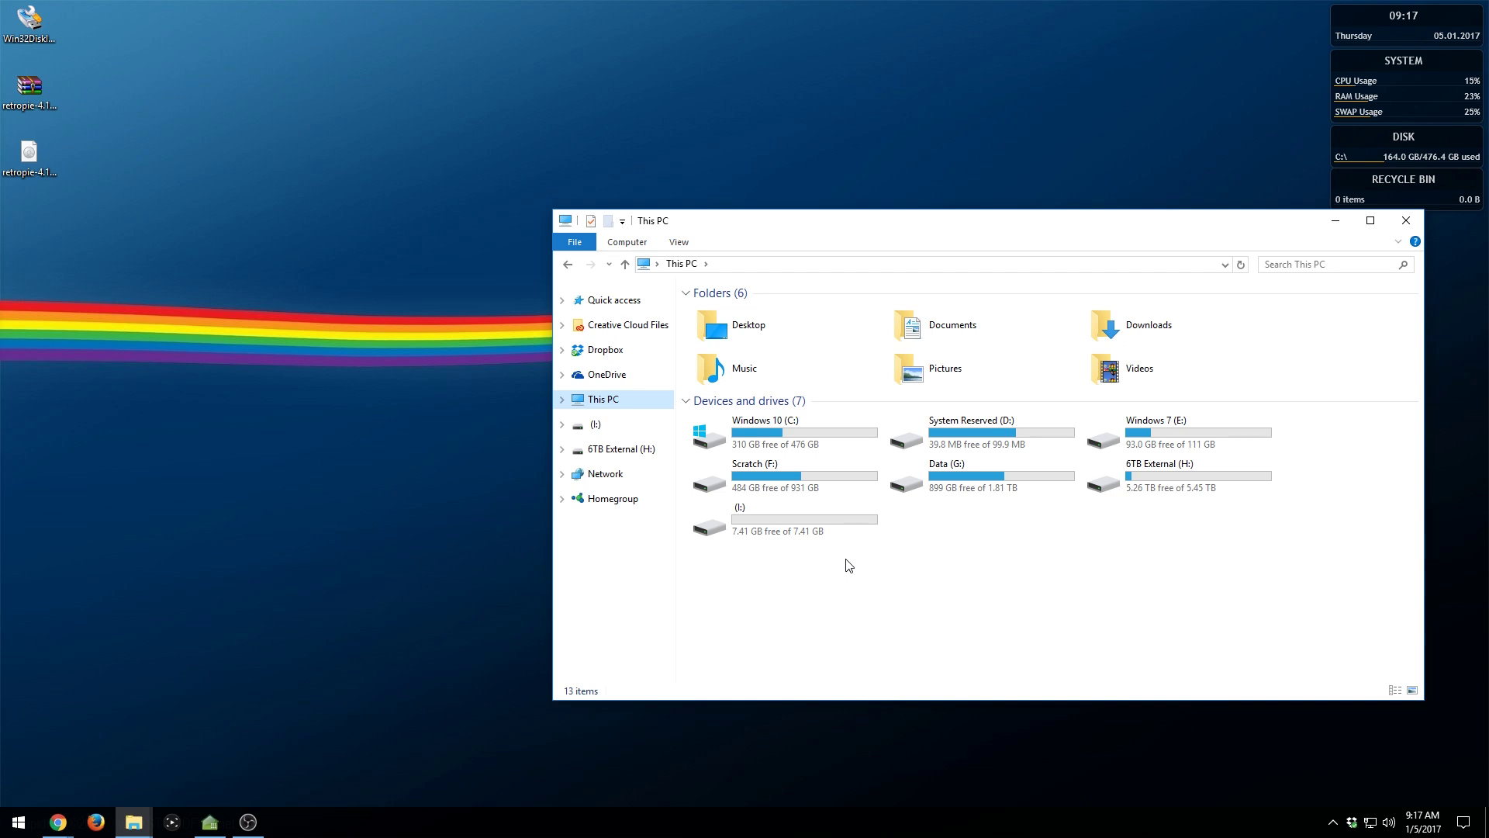
{"action": "left_click", "coordinate": [1406, 222]}
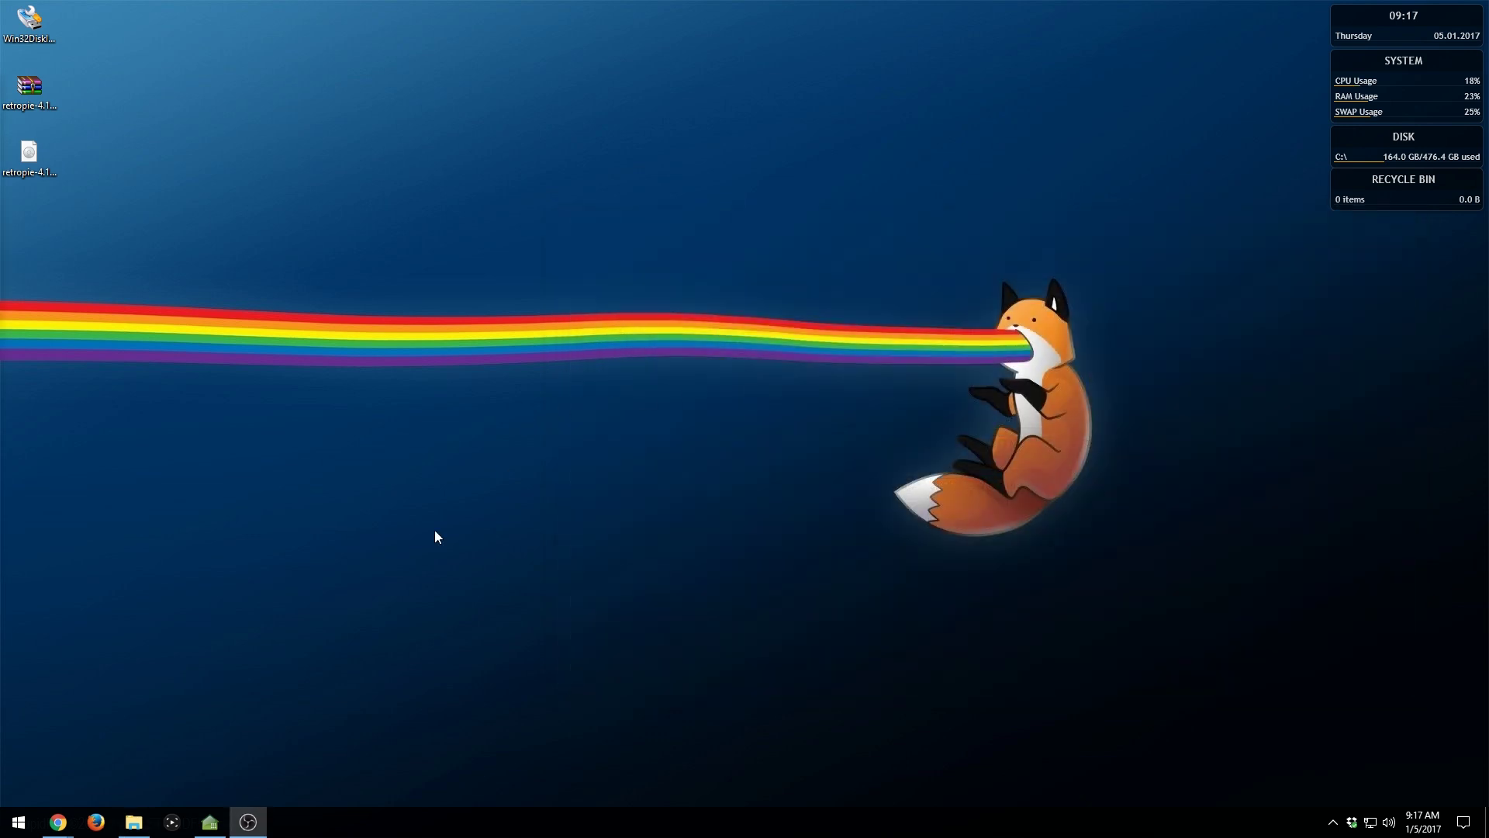
{"action": "key", "text": "super"}
{"action": "type", "text": "win32"}
{"action": "right_click", "coordinate": [228, 406]}
{"action": "left_click", "coordinate": [228, 423]}
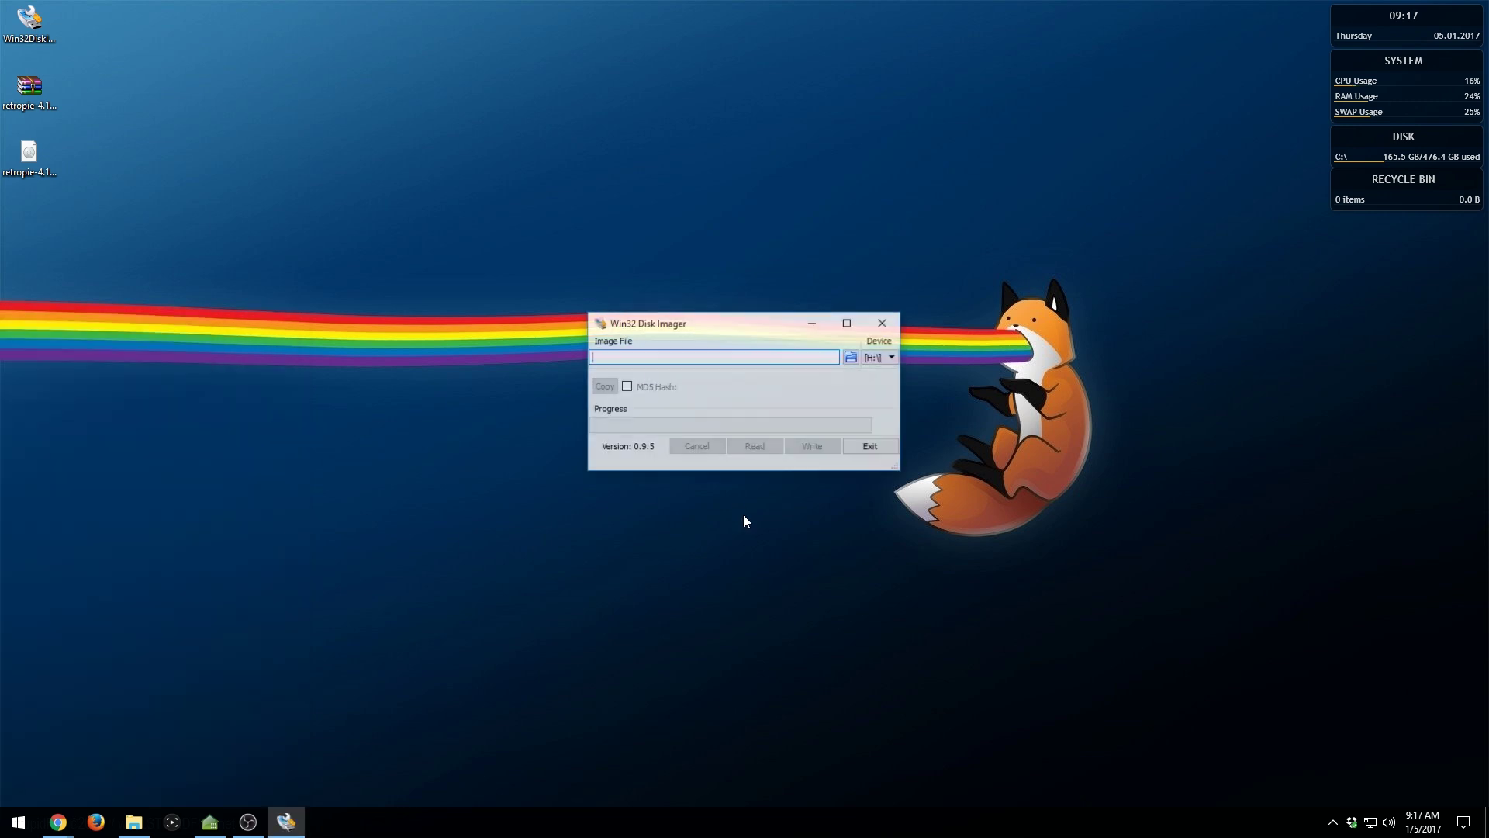
- Load retropie-4.1-rpi2_rpi3.img from the Desktop as the image file and set the target device to I:
{"action": "left_click", "coordinate": [855, 355]}
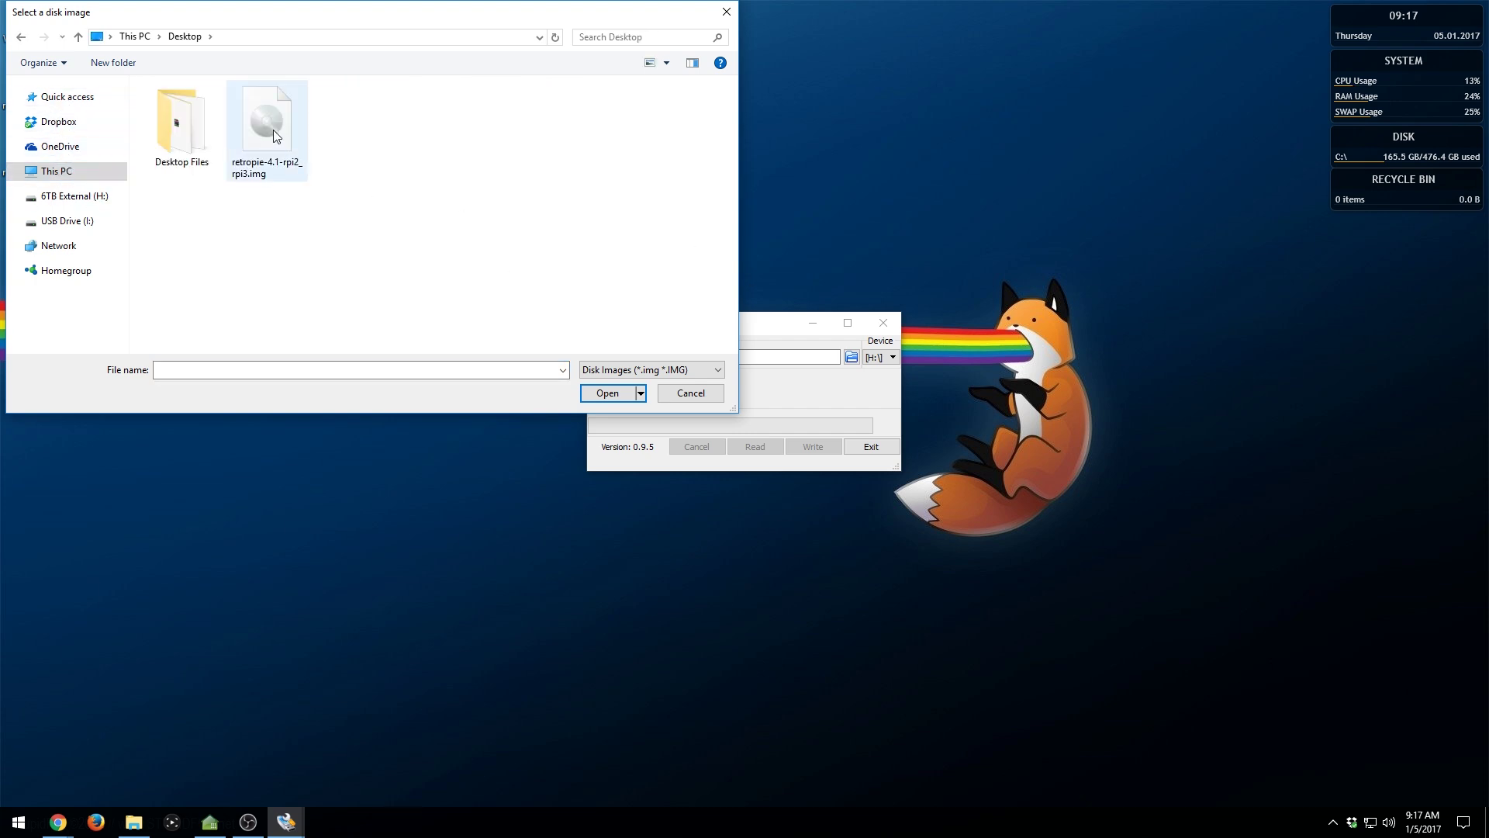
{"action": "double_click", "coordinate": [259, 123]}
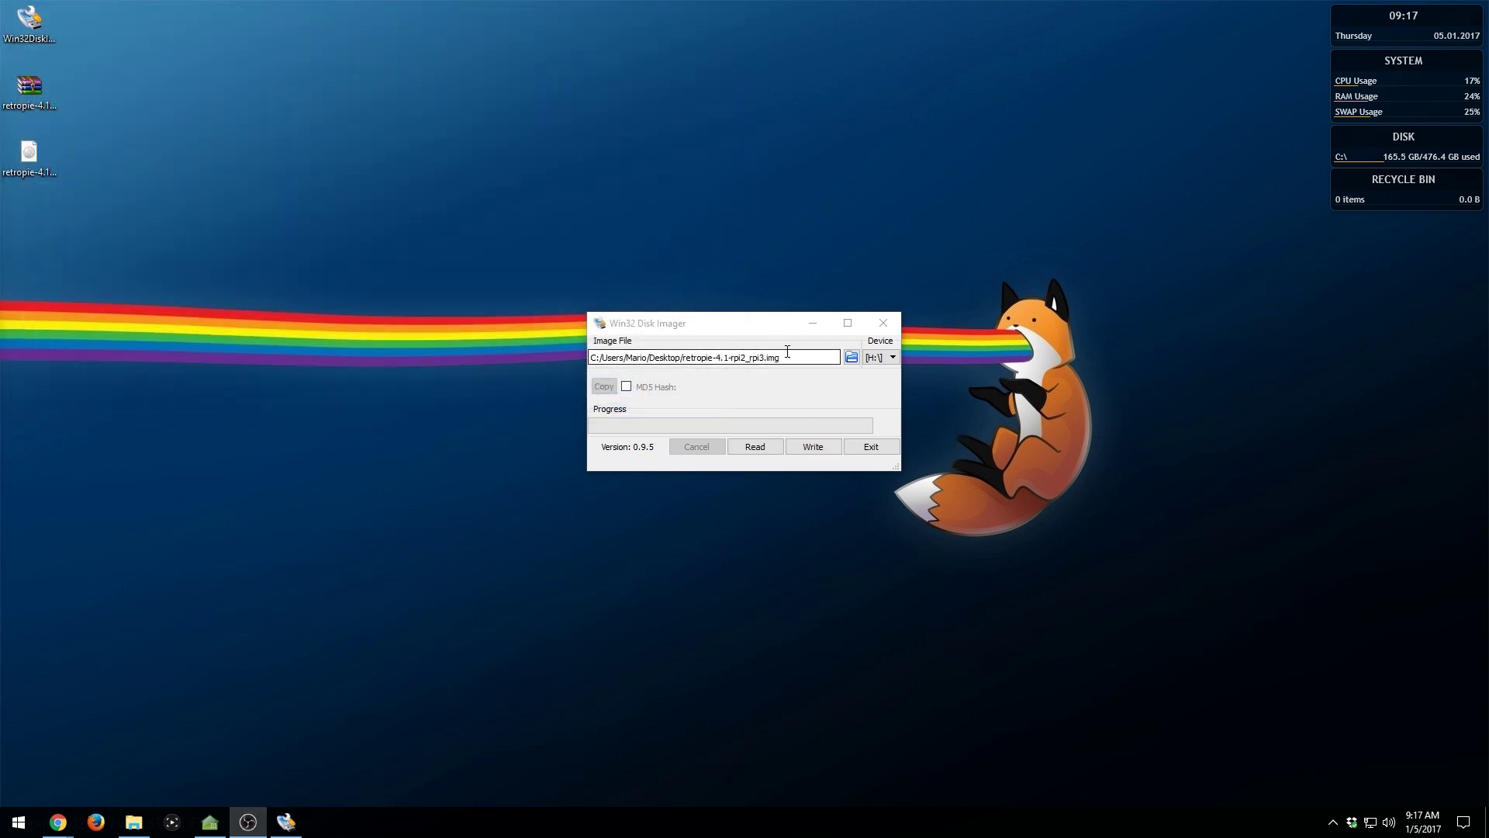
{"action": "left_click", "coordinate": [892, 363]}
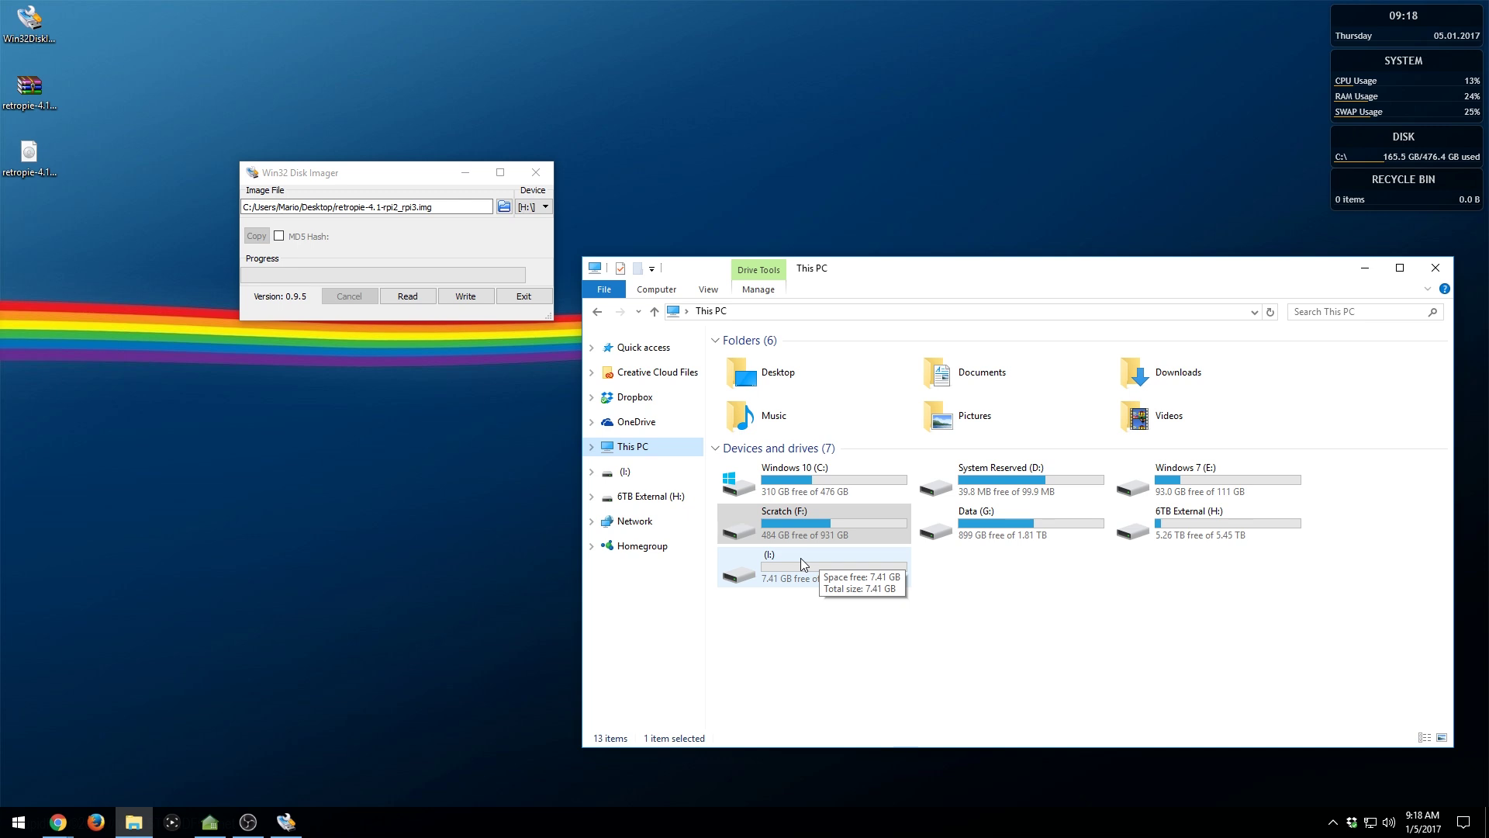
{"action": "left_click", "coordinate": [533, 208]}
{"action": "left_click", "coordinate": [527, 231]}
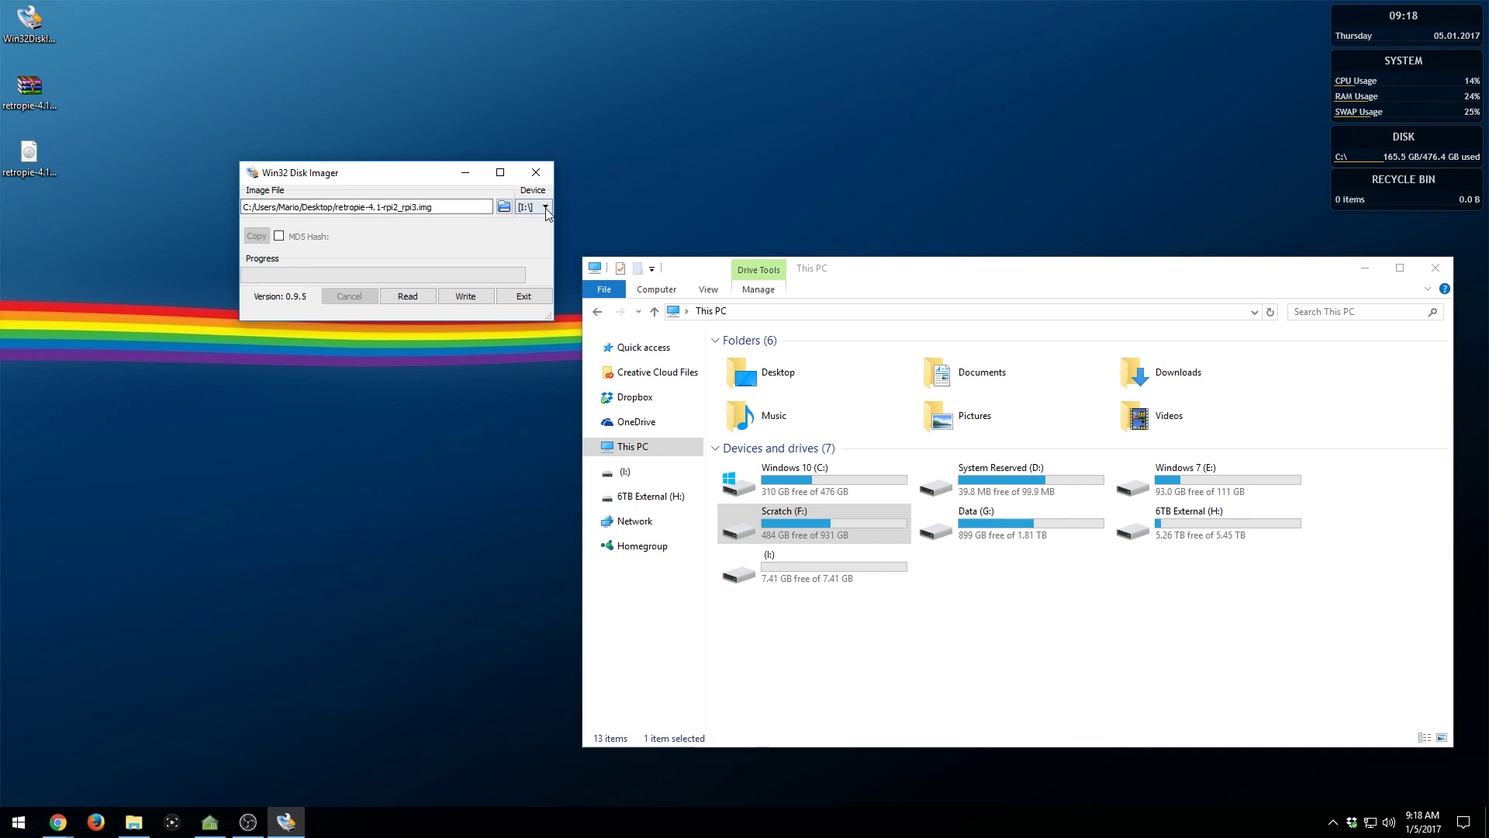
- Write the image to the I: device, confirming the overwrite, and exit Win32 Disk Imager when it completes
{"action": "left_click", "coordinate": [469, 301]}
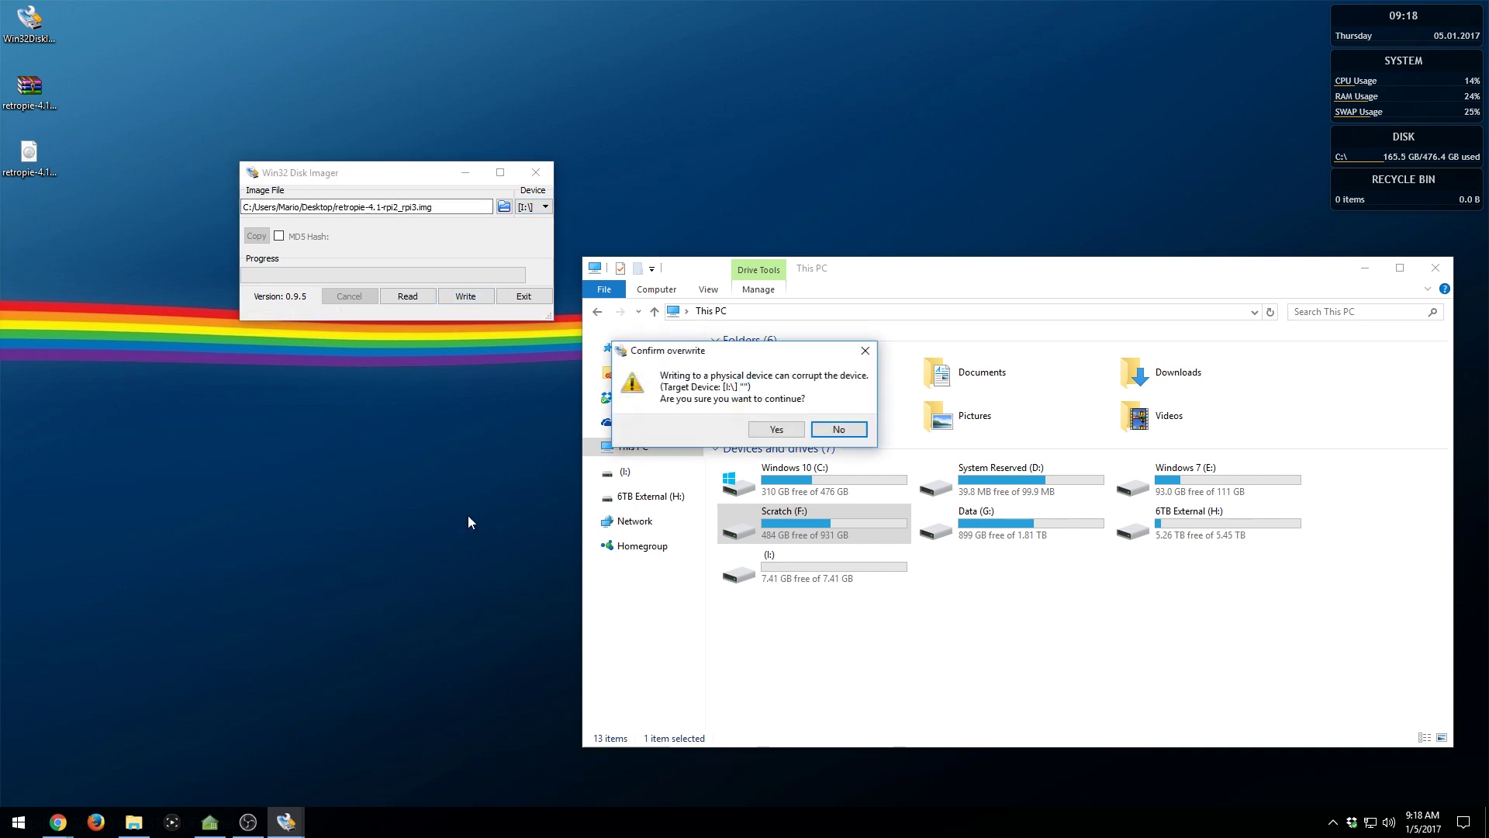
{"action": "left_click", "coordinate": [780, 429]}
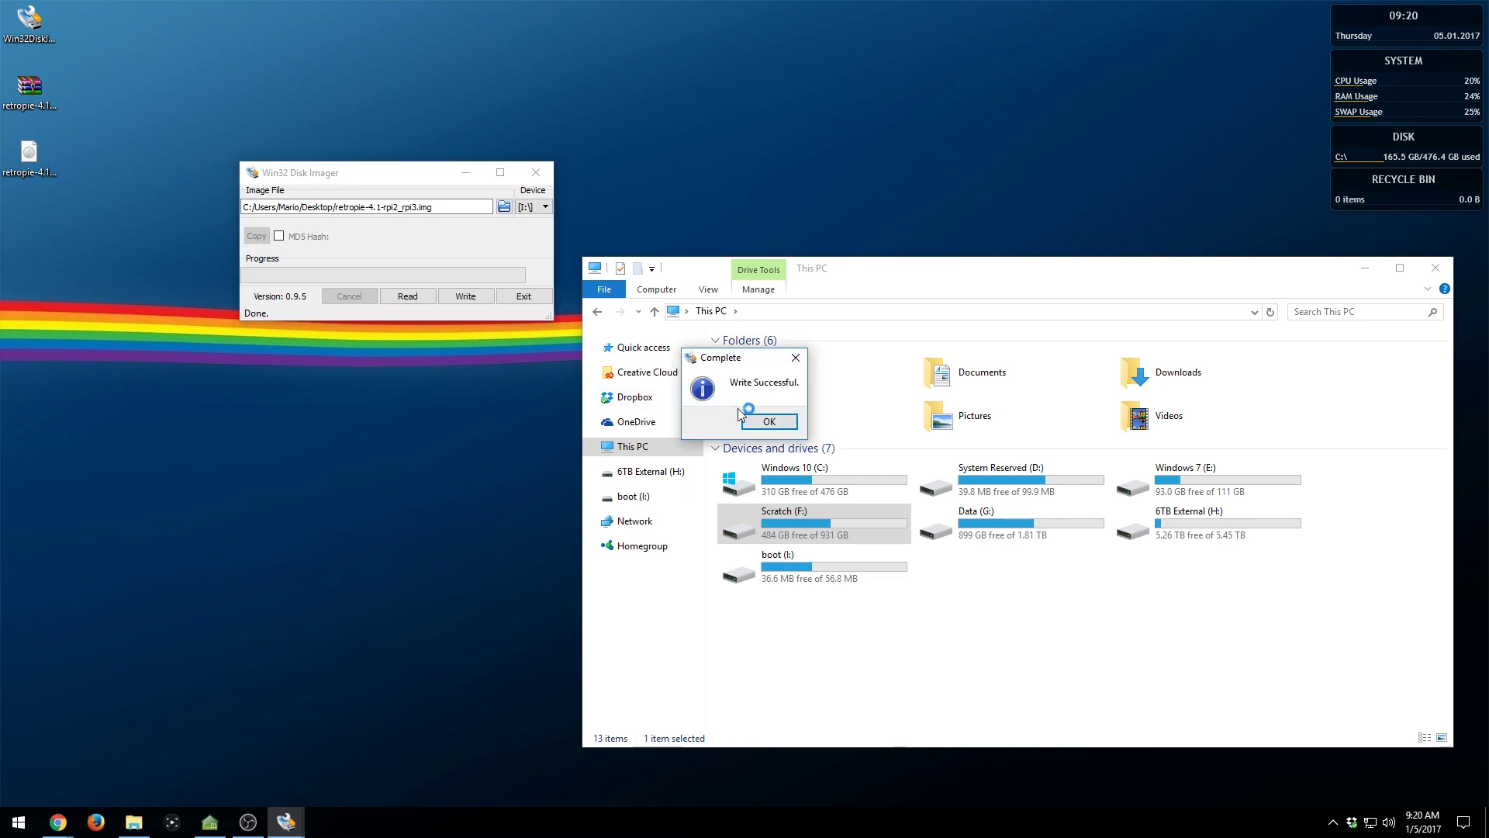
{"action": "left_click", "coordinate": [762, 422]}
{"action": "left_click", "coordinate": [525, 297]}
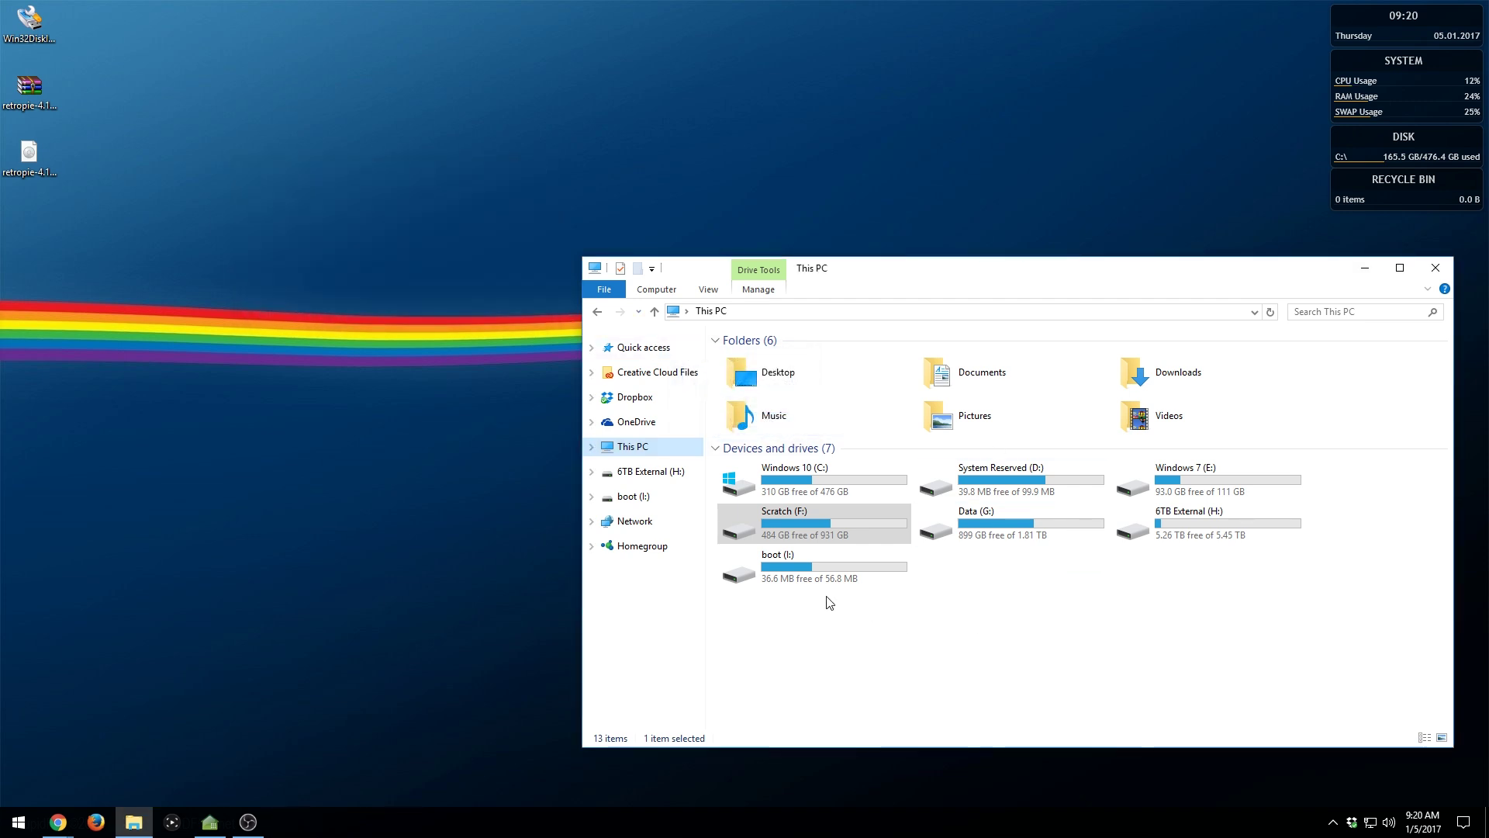
- Eject the boot (I:) drive from This PC
{"action": "mouse_move", "coordinate": [816, 578]}
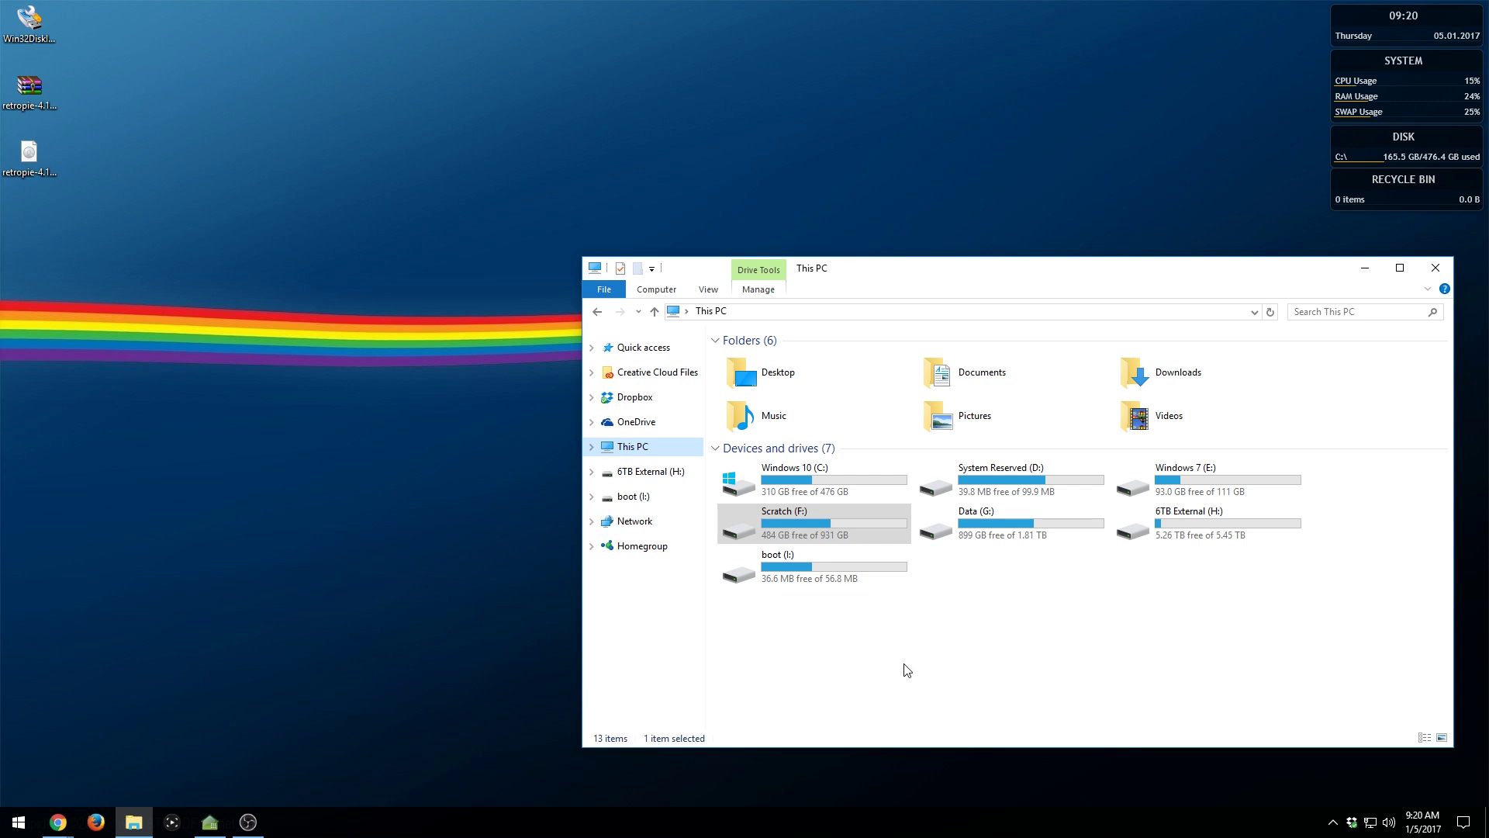
{"action": "right_click", "coordinate": [804, 567]}
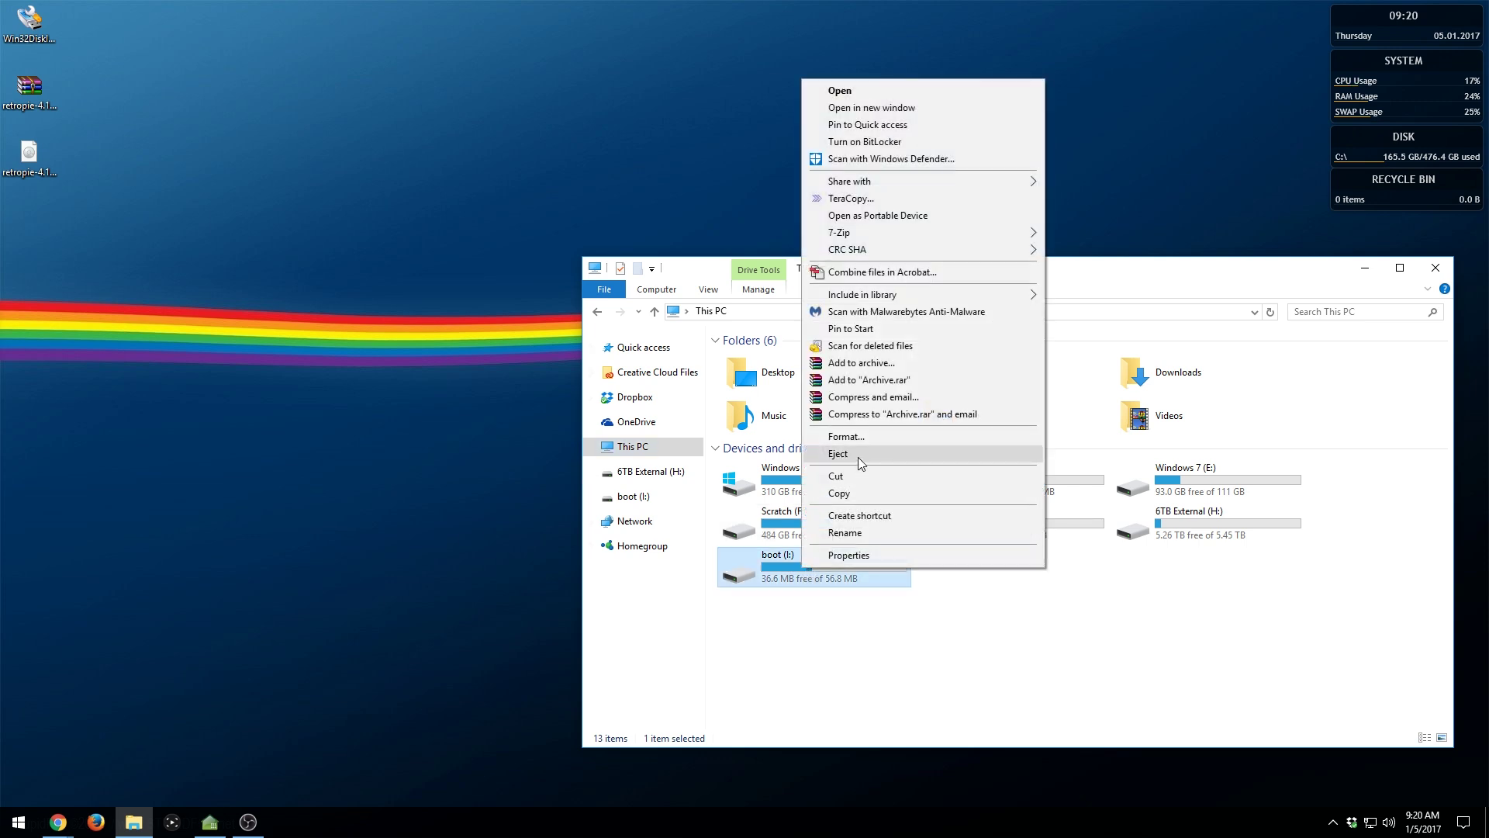
{"action": "left_click", "coordinate": [857, 457]}
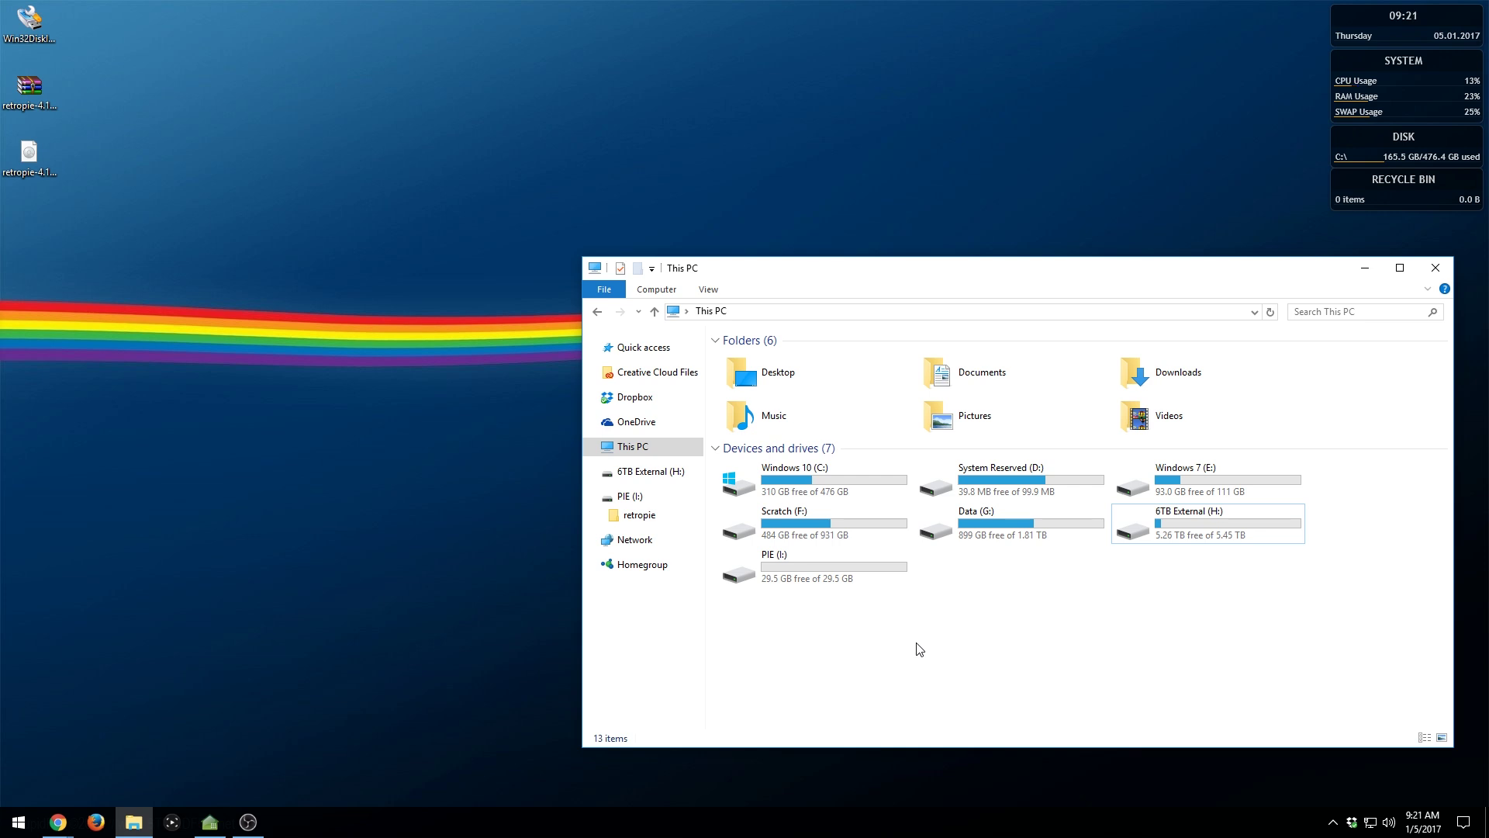
- Prepare to format the PIE (I:) drive as FAT32 with a 64-kilobyte allocation unit size and the volume label RetroPie
{"action": "right_click", "coordinate": [771, 583]}
{"action": "left_click", "coordinate": [810, 446]}
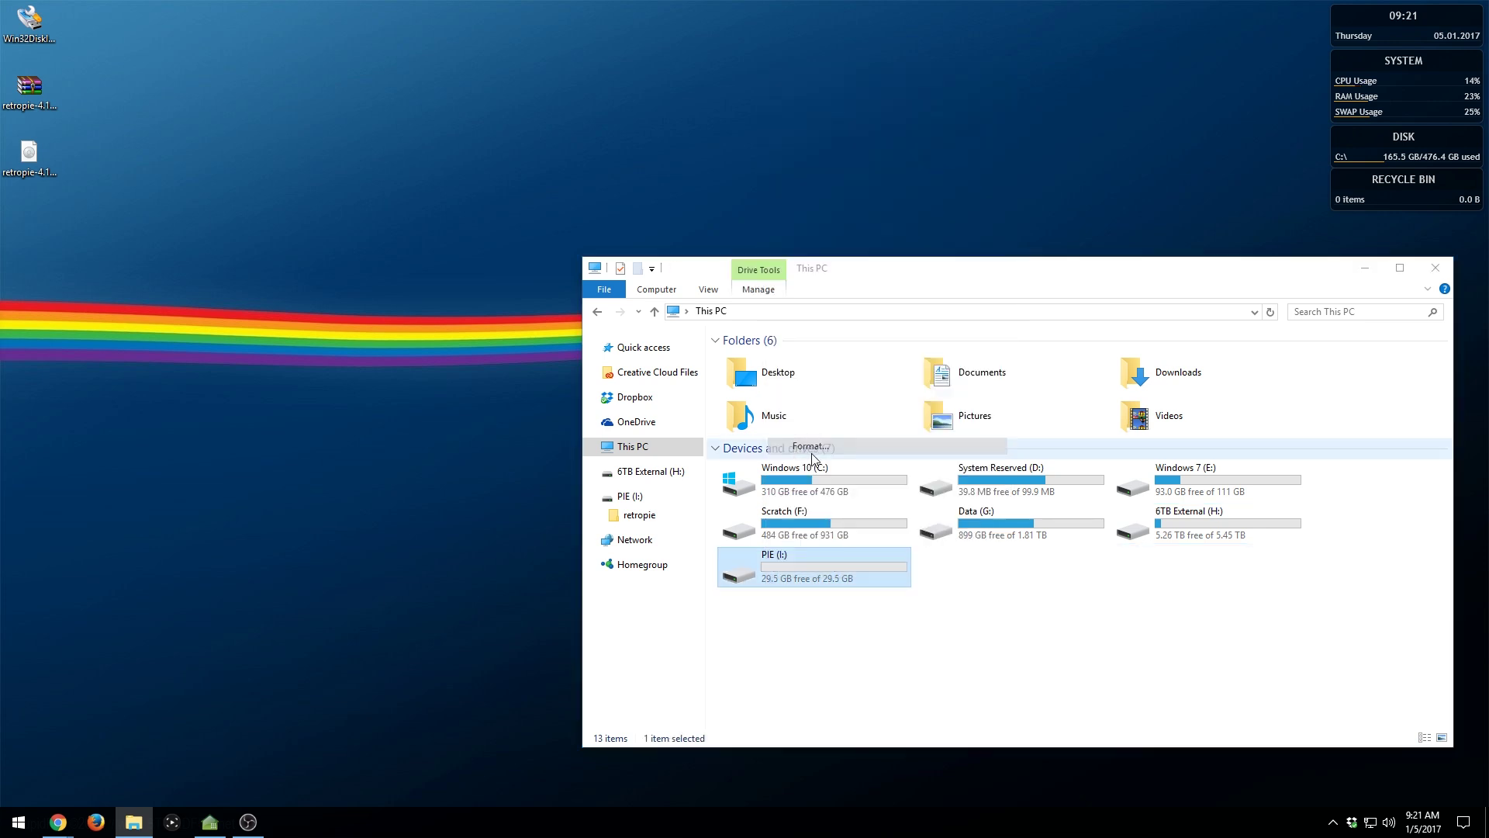
{"action": "left_click", "coordinate": [726, 503]}
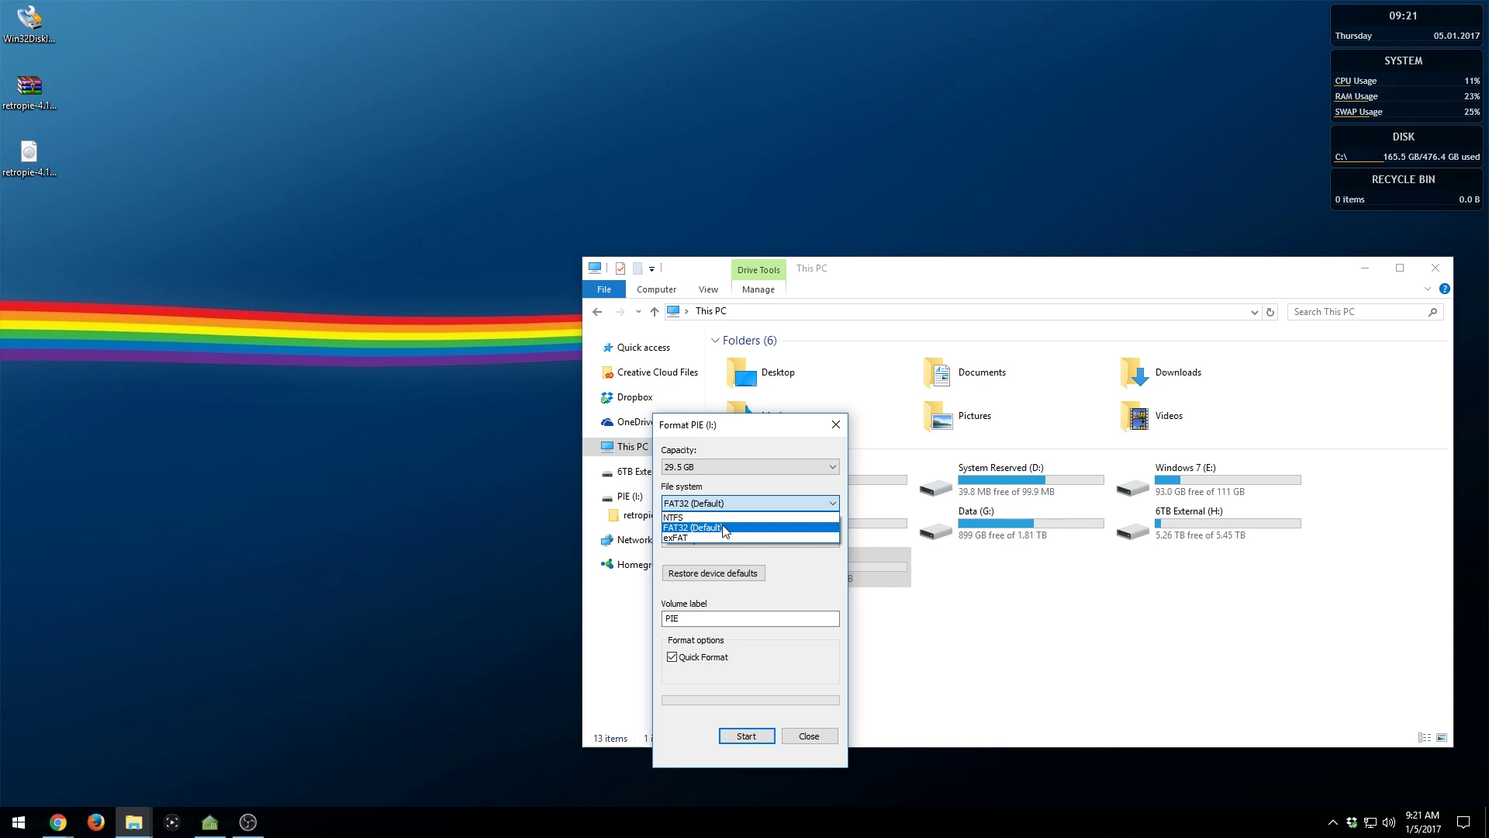
{"action": "left_click", "coordinate": [712, 505]}
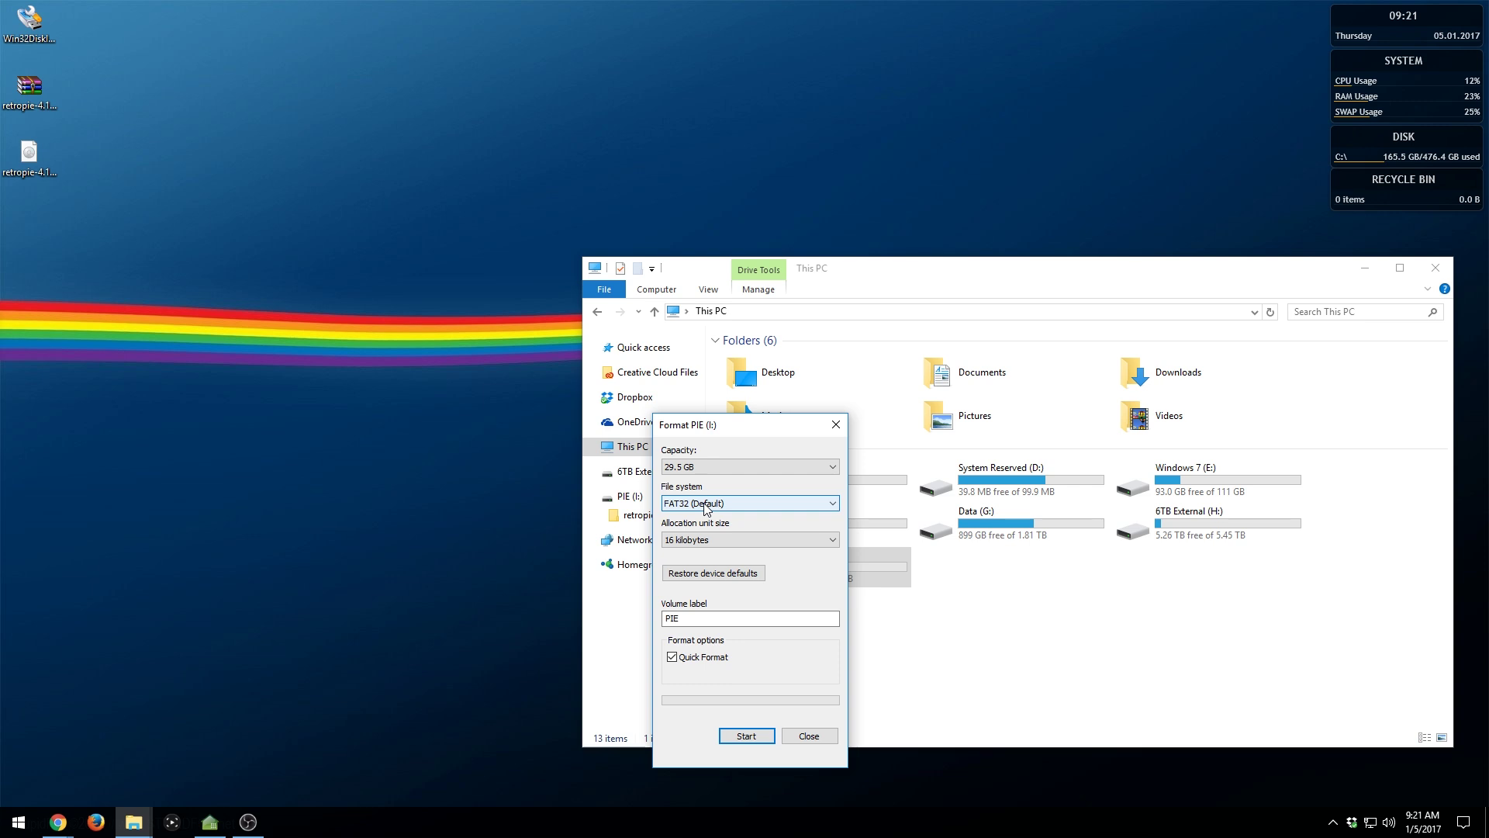
{"action": "left_click", "coordinate": [740, 539]}
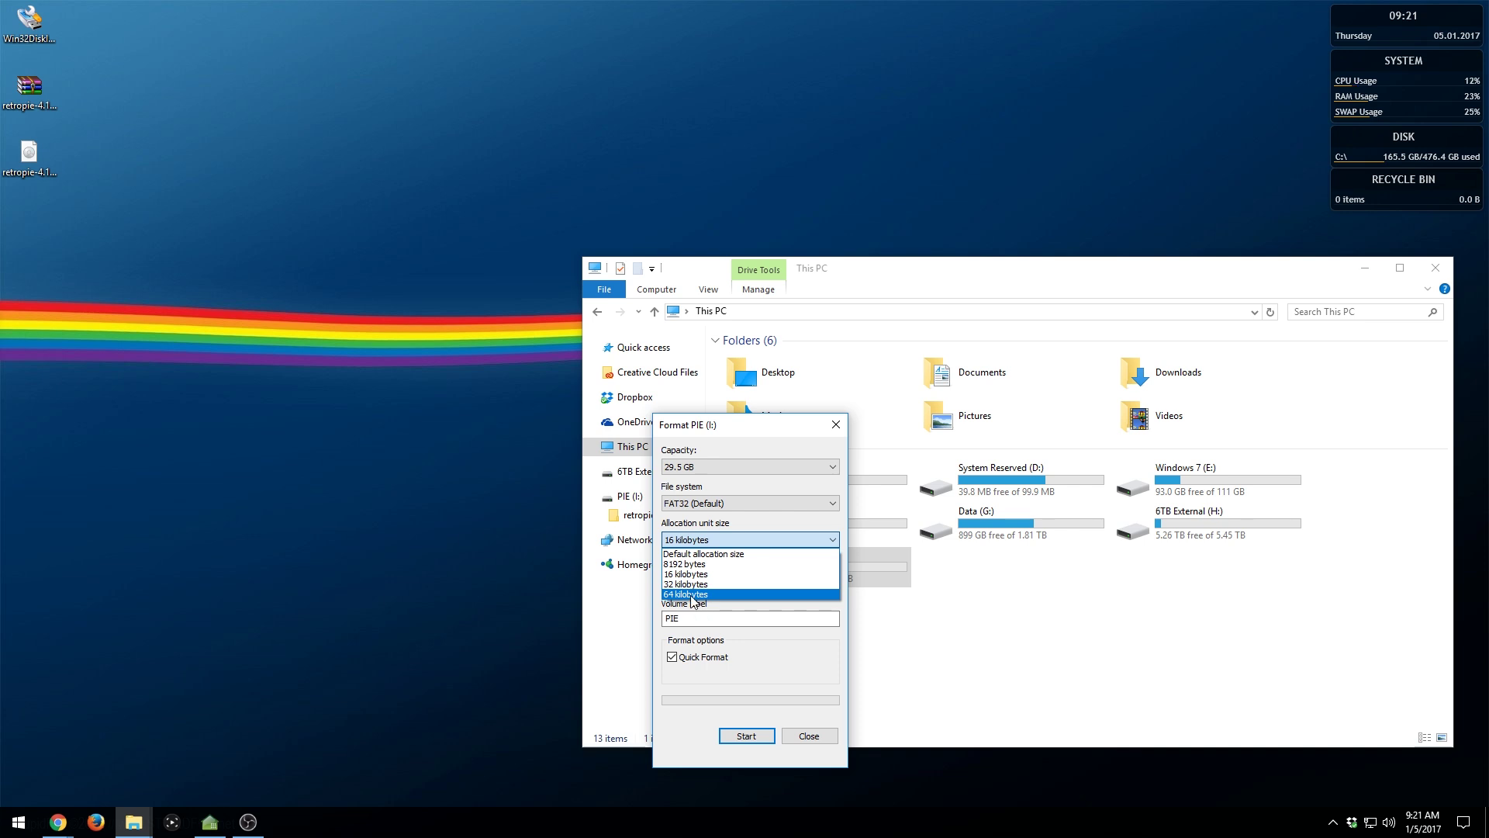
{"action": "left_click", "coordinate": [693, 594]}
{"action": "double_click", "coordinate": [702, 618]}
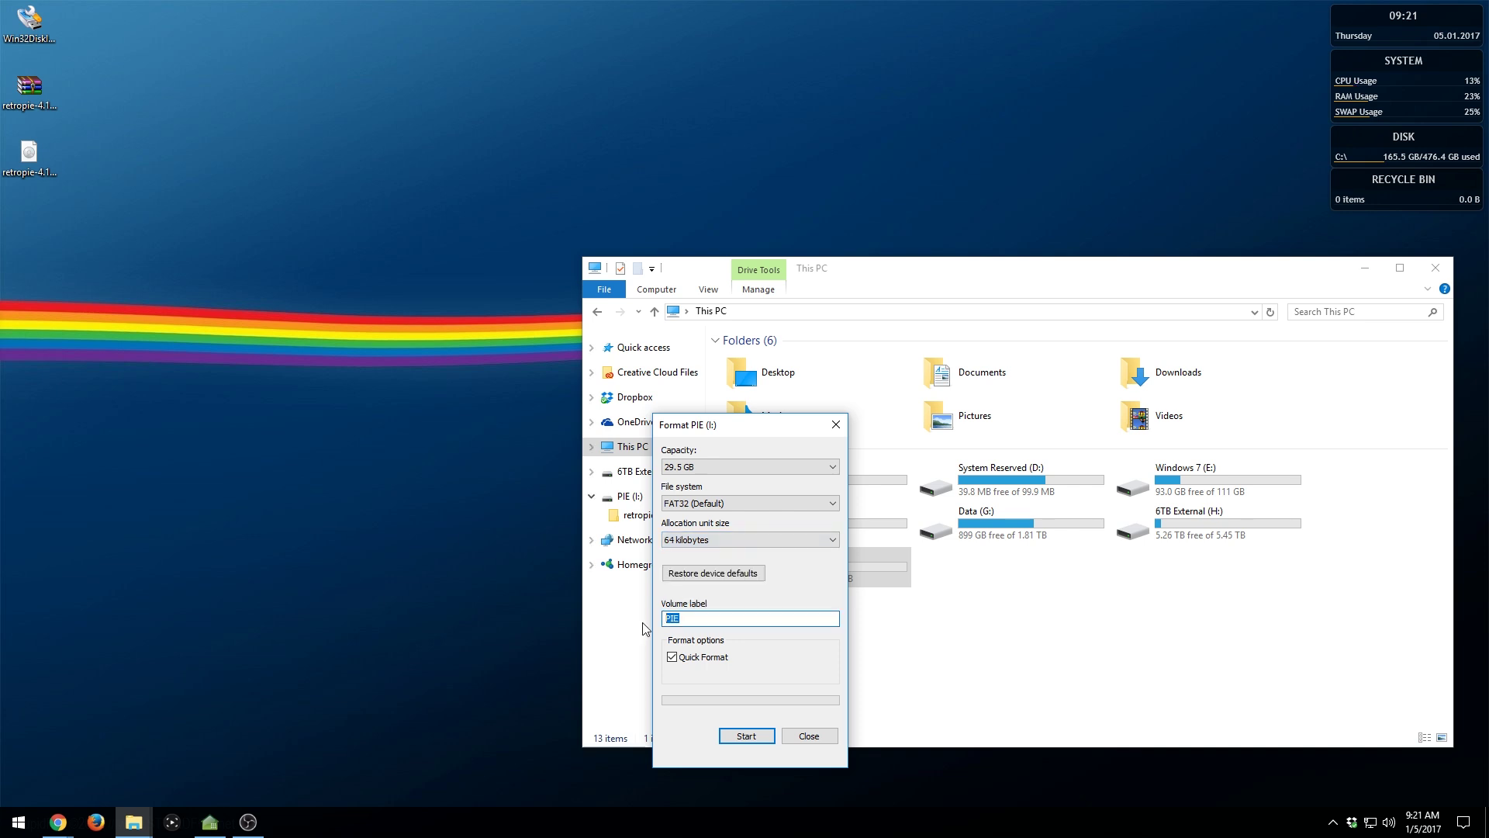
{"action": "type", "text": "RetroPie"}
- Run the quick format of the I: drive, accept erasing all its data, and close the format dialog
{"action": "left_click", "coordinate": [757, 736]}
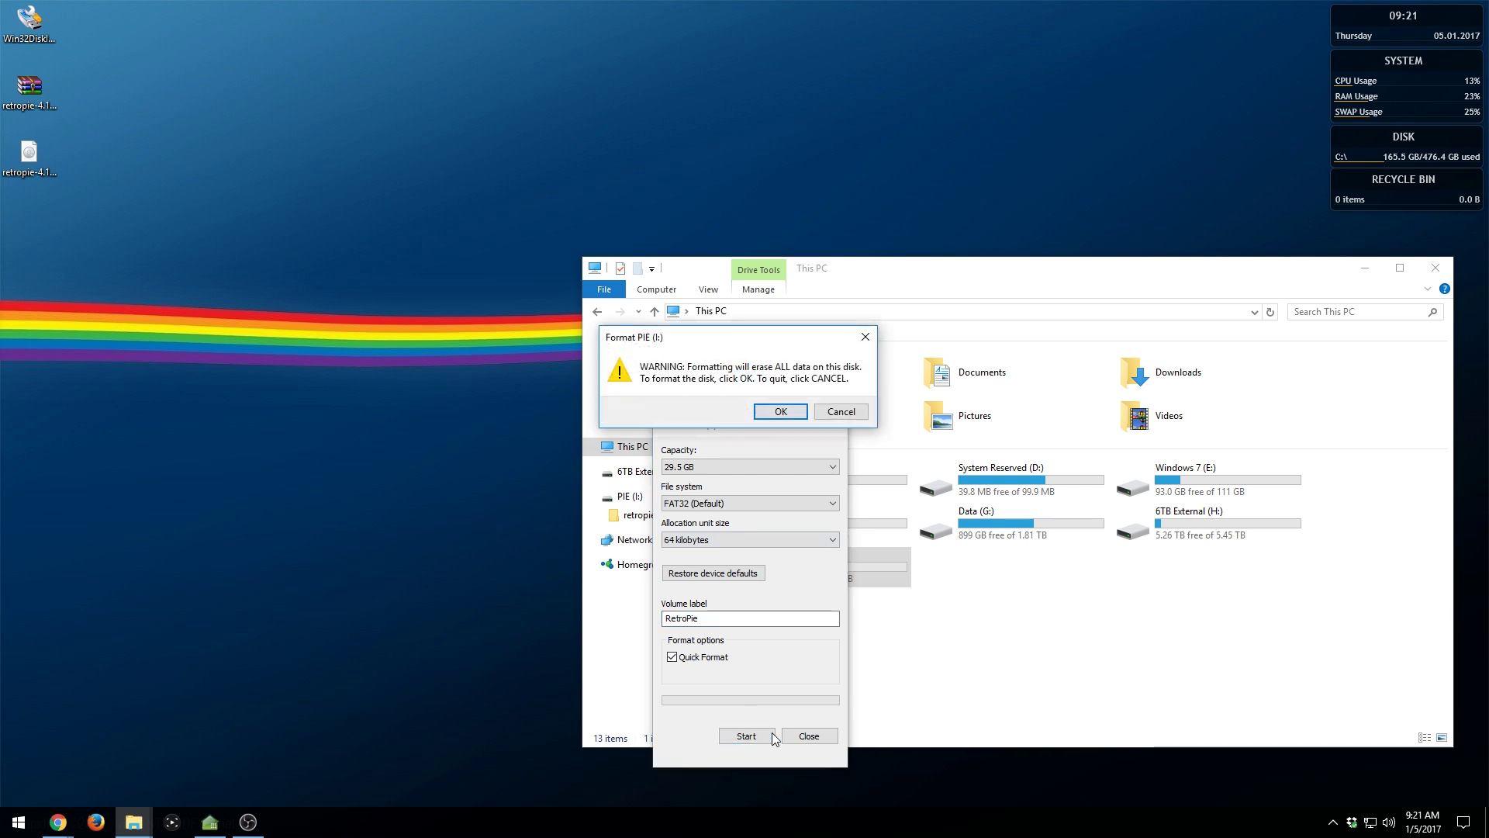
{"action": "left_click", "coordinate": [782, 412]}
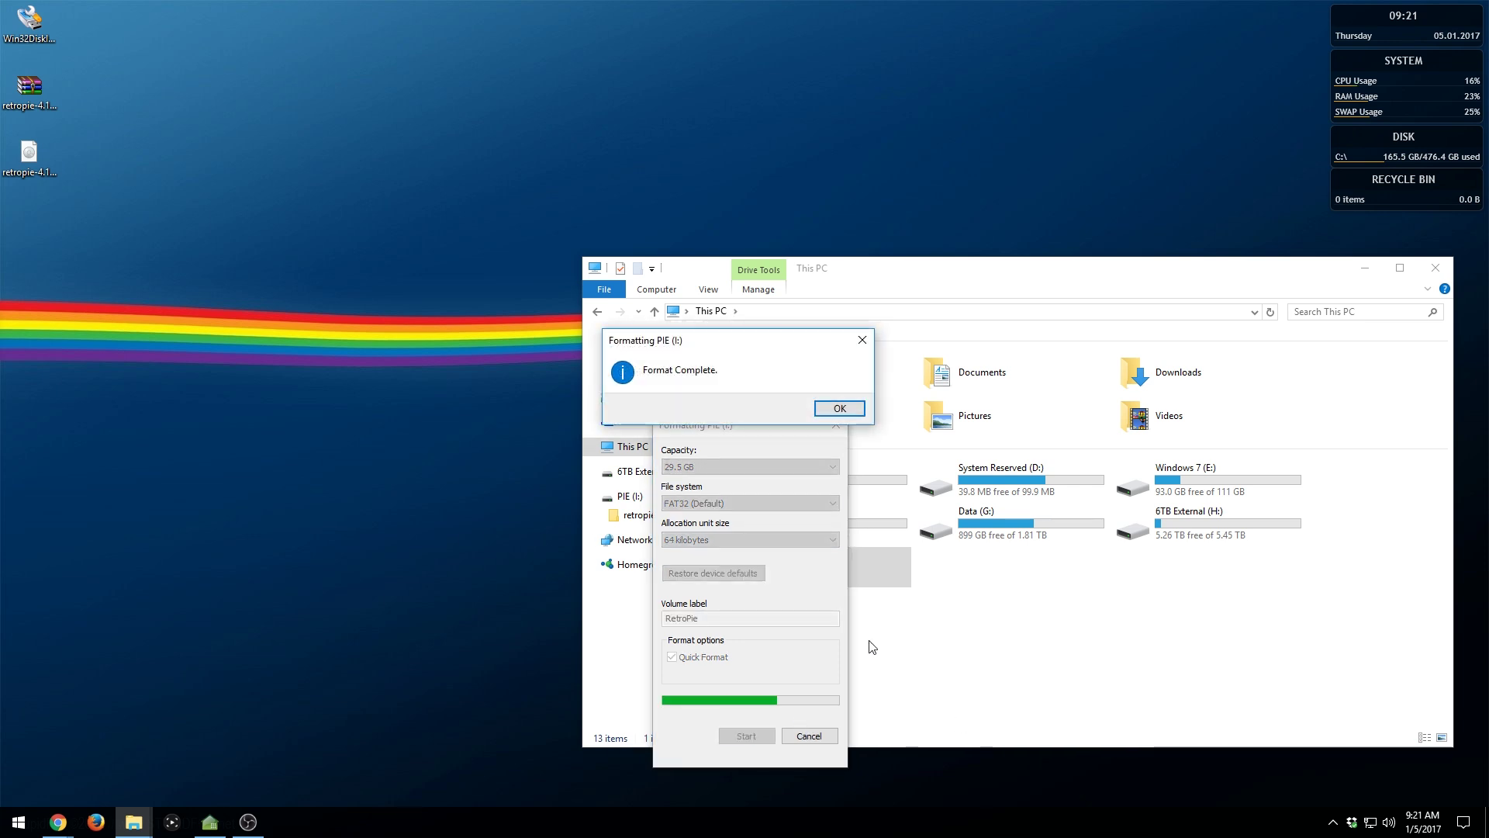
{"action": "left_click", "coordinate": [840, 409]}
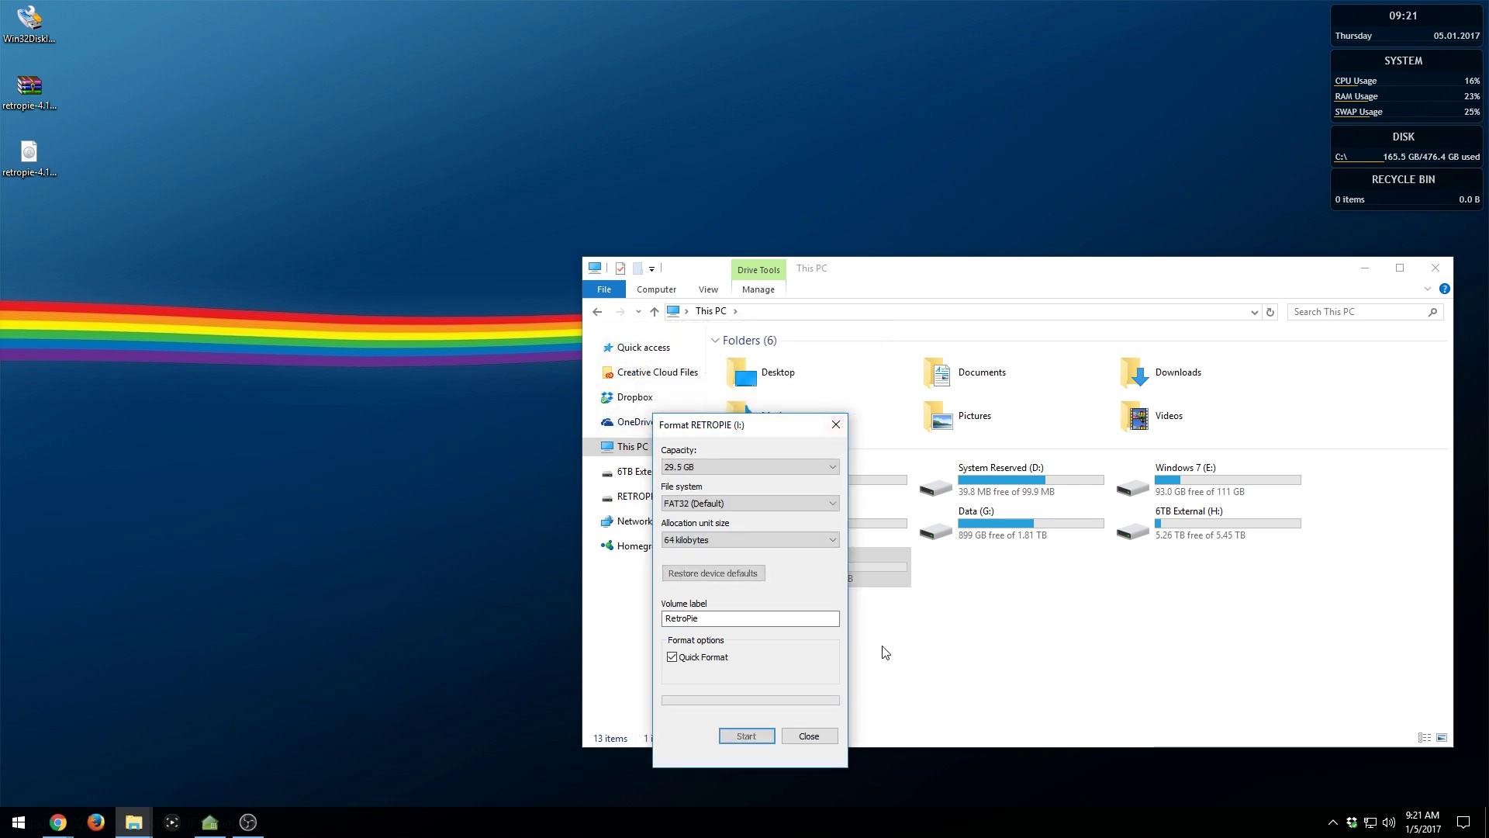
{"action": "left_click", "coordinate": [830, 735]}
- Create a new folder named retropie at the root of the RETROPIE (I:) drive
{"action": "double_click", "coordinate": [827, 586]}
{"action": "right_click", "coordinate": [778, 444]}
{"action": "mouse_move", "coordinate": [877, 626]}
{"action": "left_click", "coordinate": [972, 632]}
{"action": "type", "text": "retropie"}
{"action": "key", "text": "Return"}
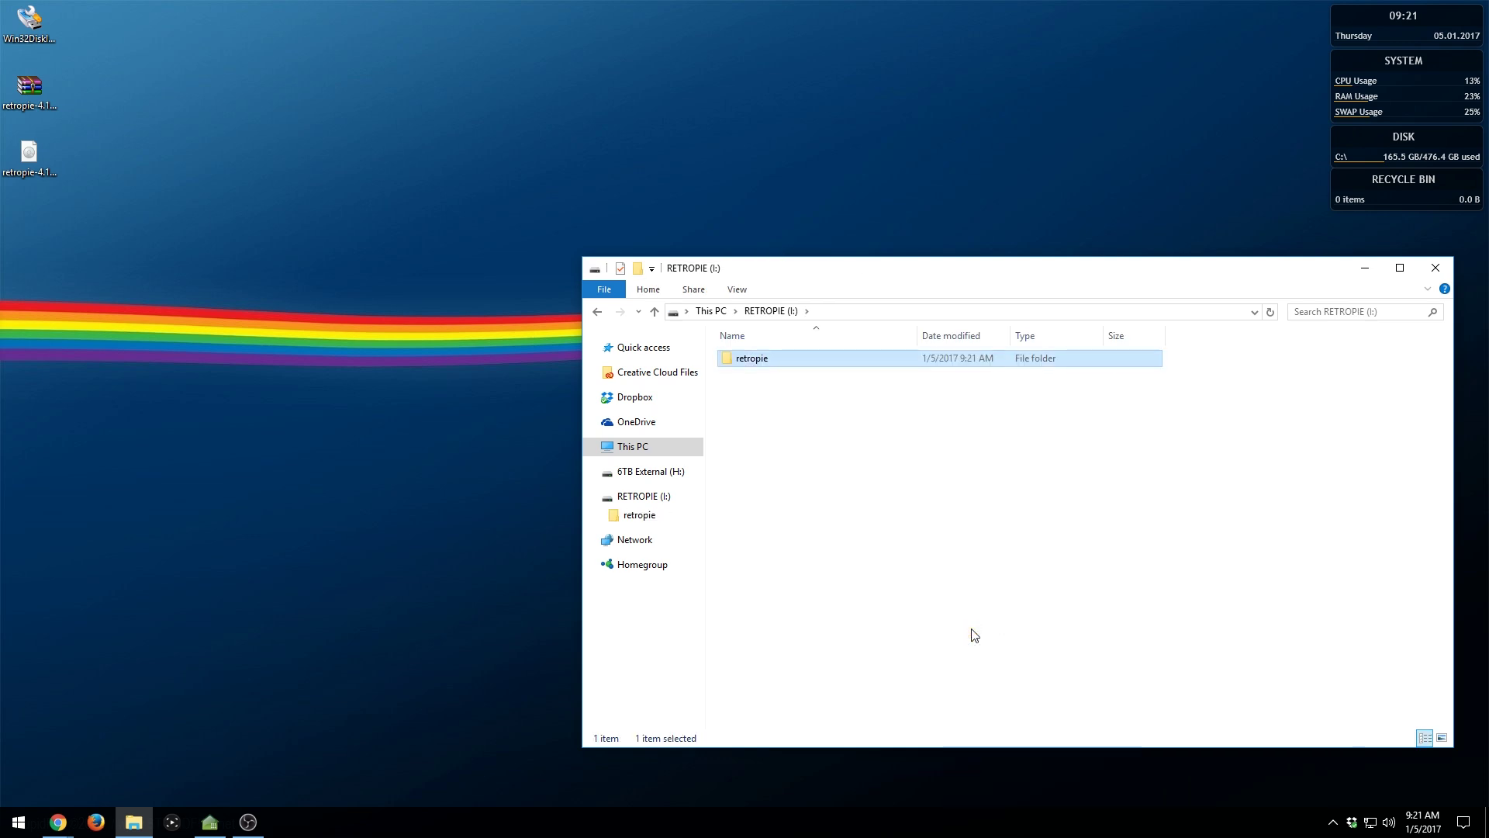
- Eject the RETROPIE (I:) drive from This PC and close the window
{"action": "left_click", "coordinate": [629, 456]}
{"action": "right_click", "coordinate": [757, 562]}
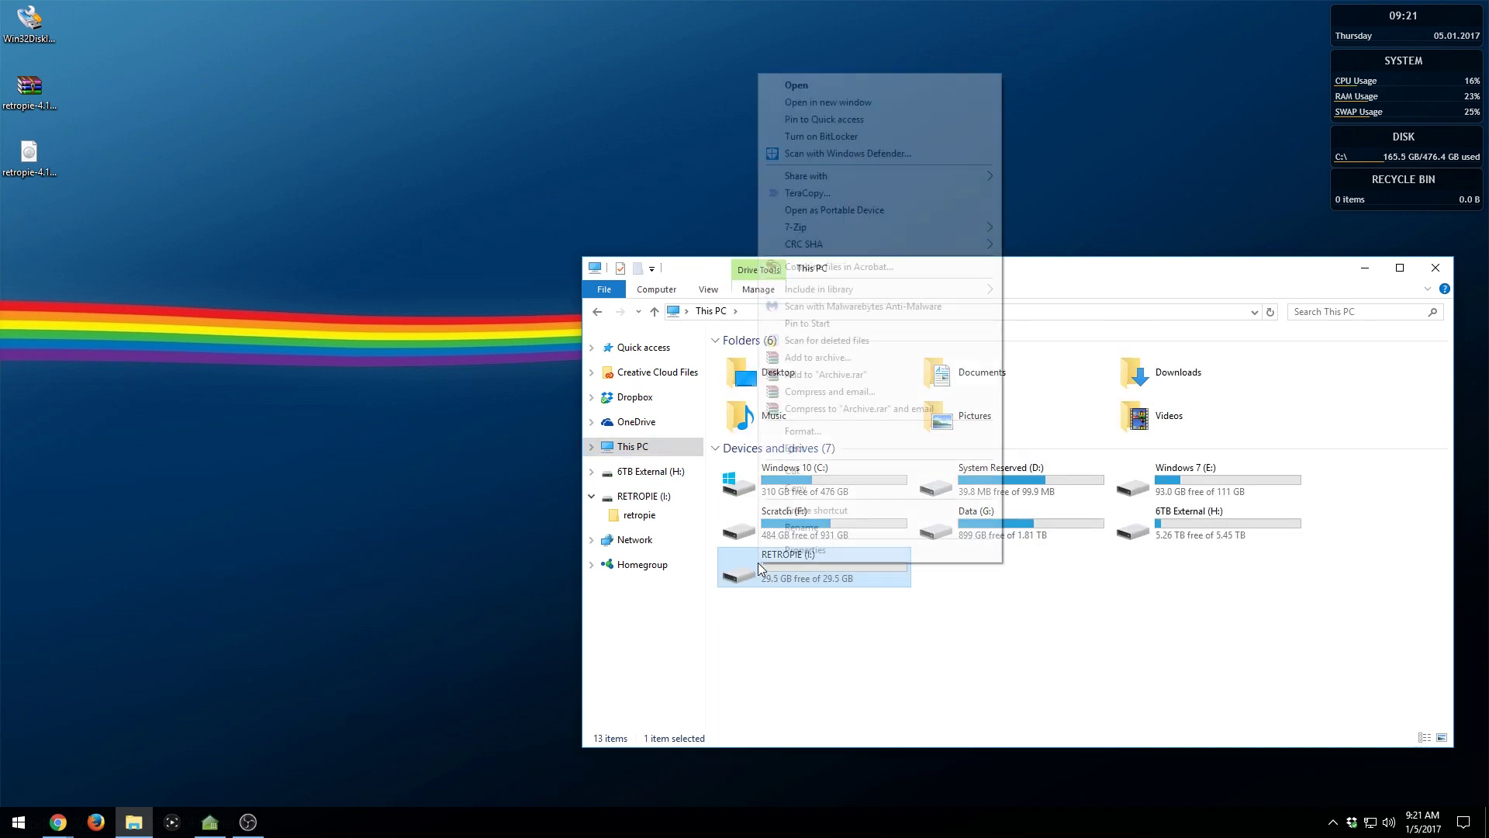
{"action": "left_click", "coordinate": [807, 449]}
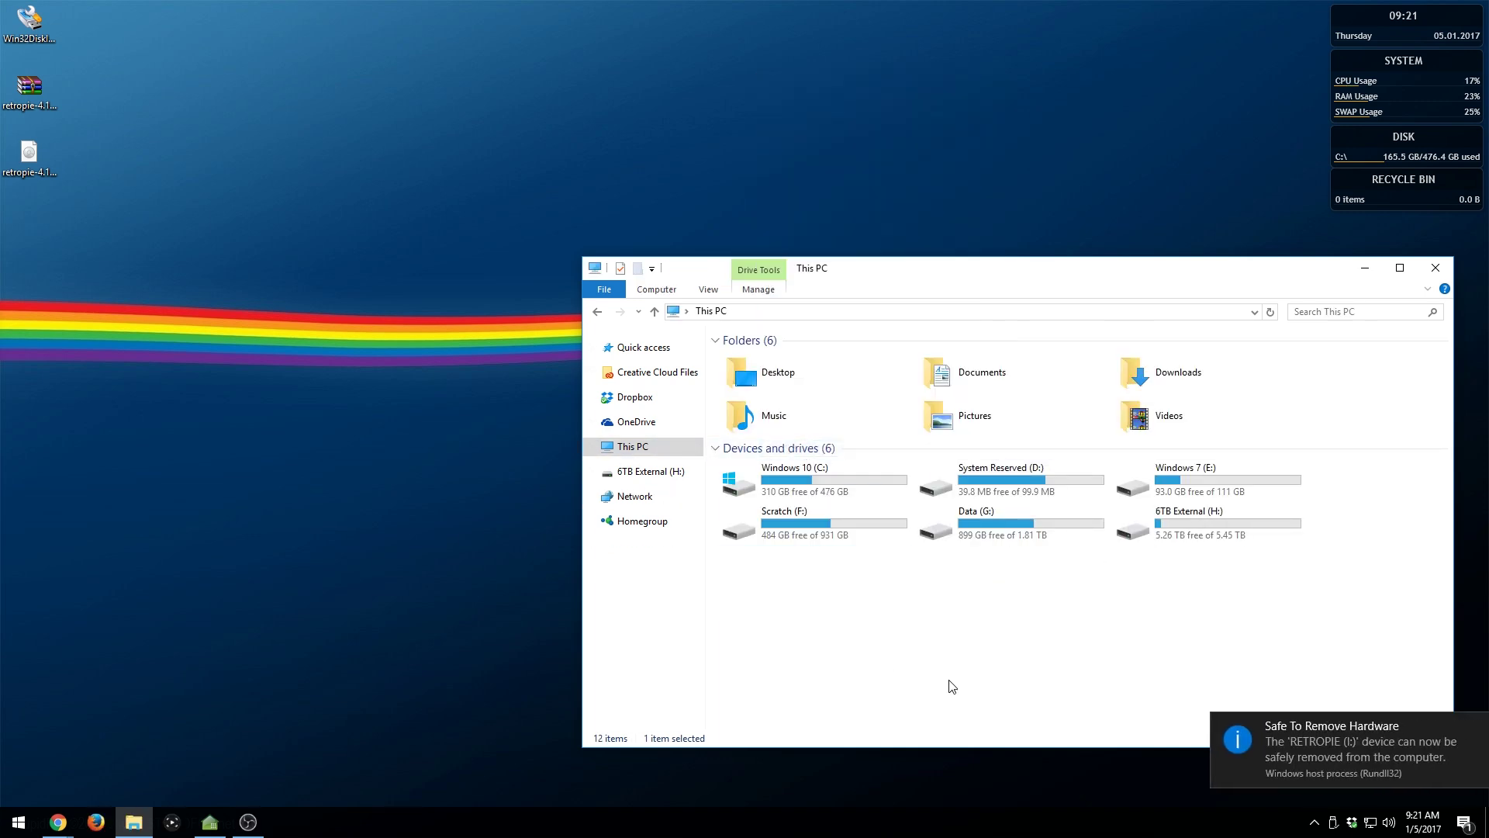
{"action": "left_click", "coordinate": [1435, 267]}
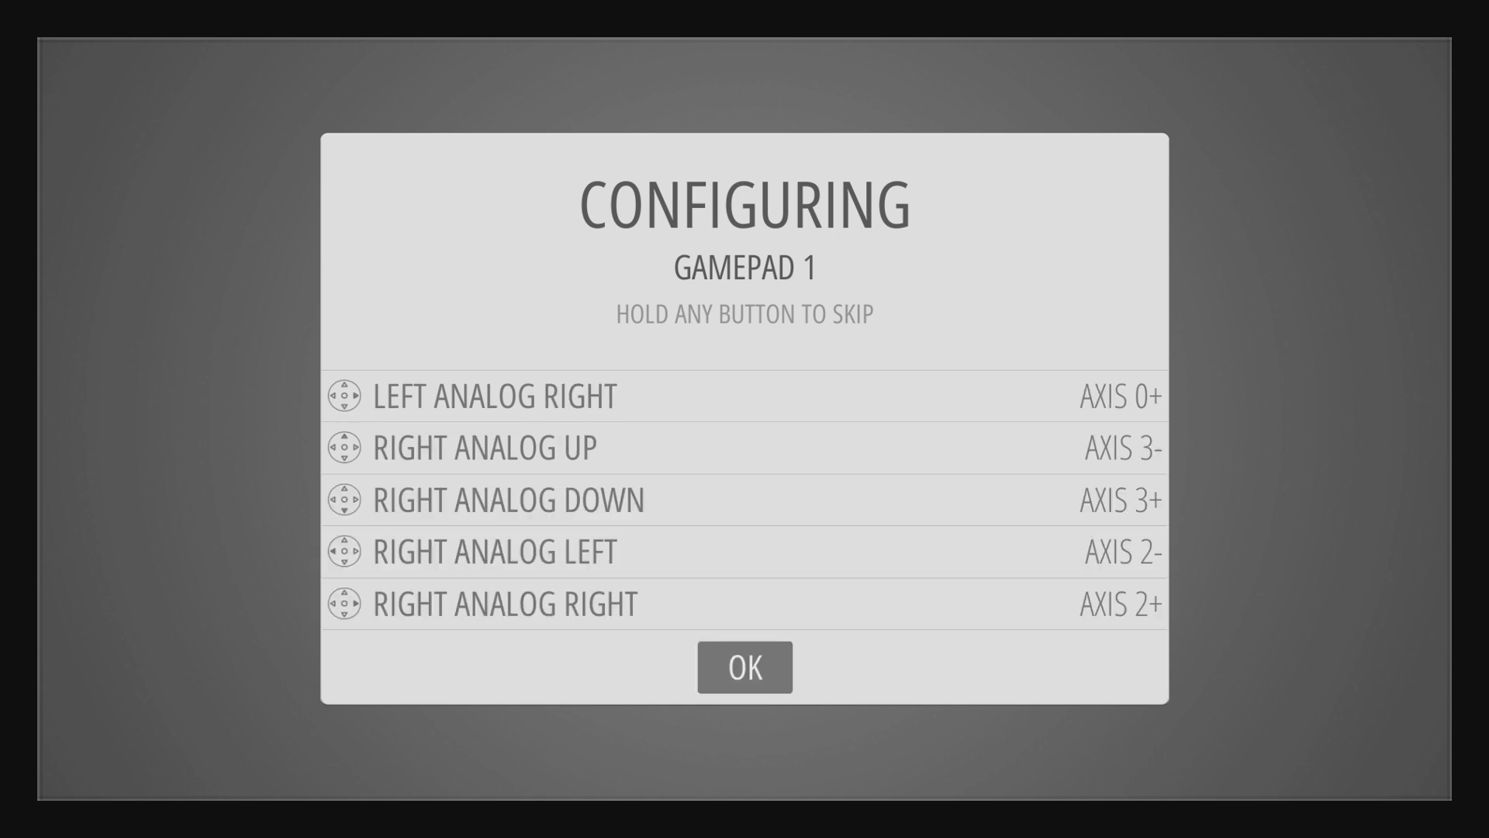
- On the Raspberry Pi, accept the gamepad configuration, launch RetroPie Setup from the RetroPie system, and dismiss its opening notice
{"action": "key", "text": "Return"}
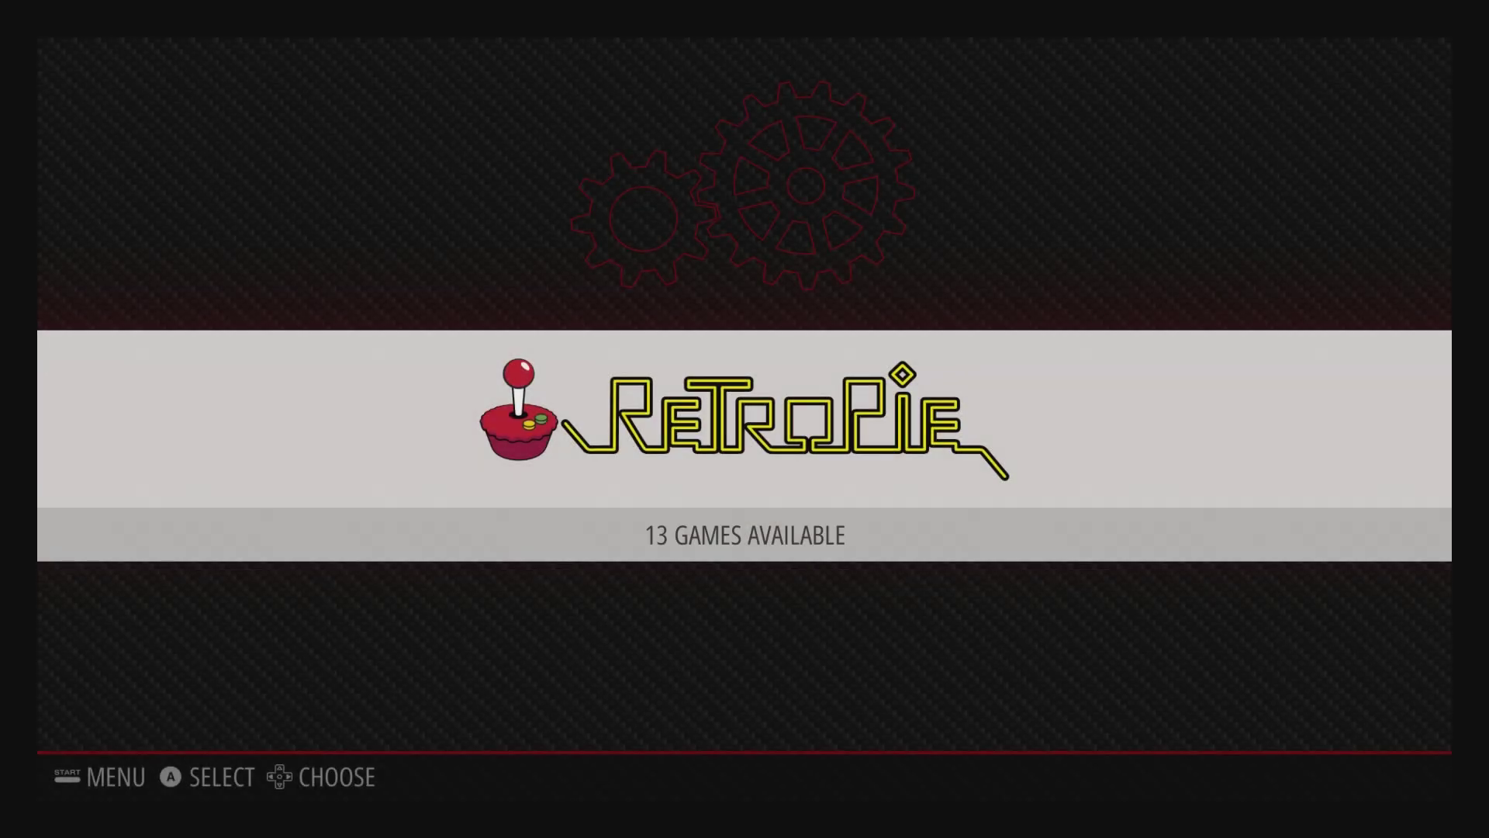
{"action": "key", "text": "Return"}
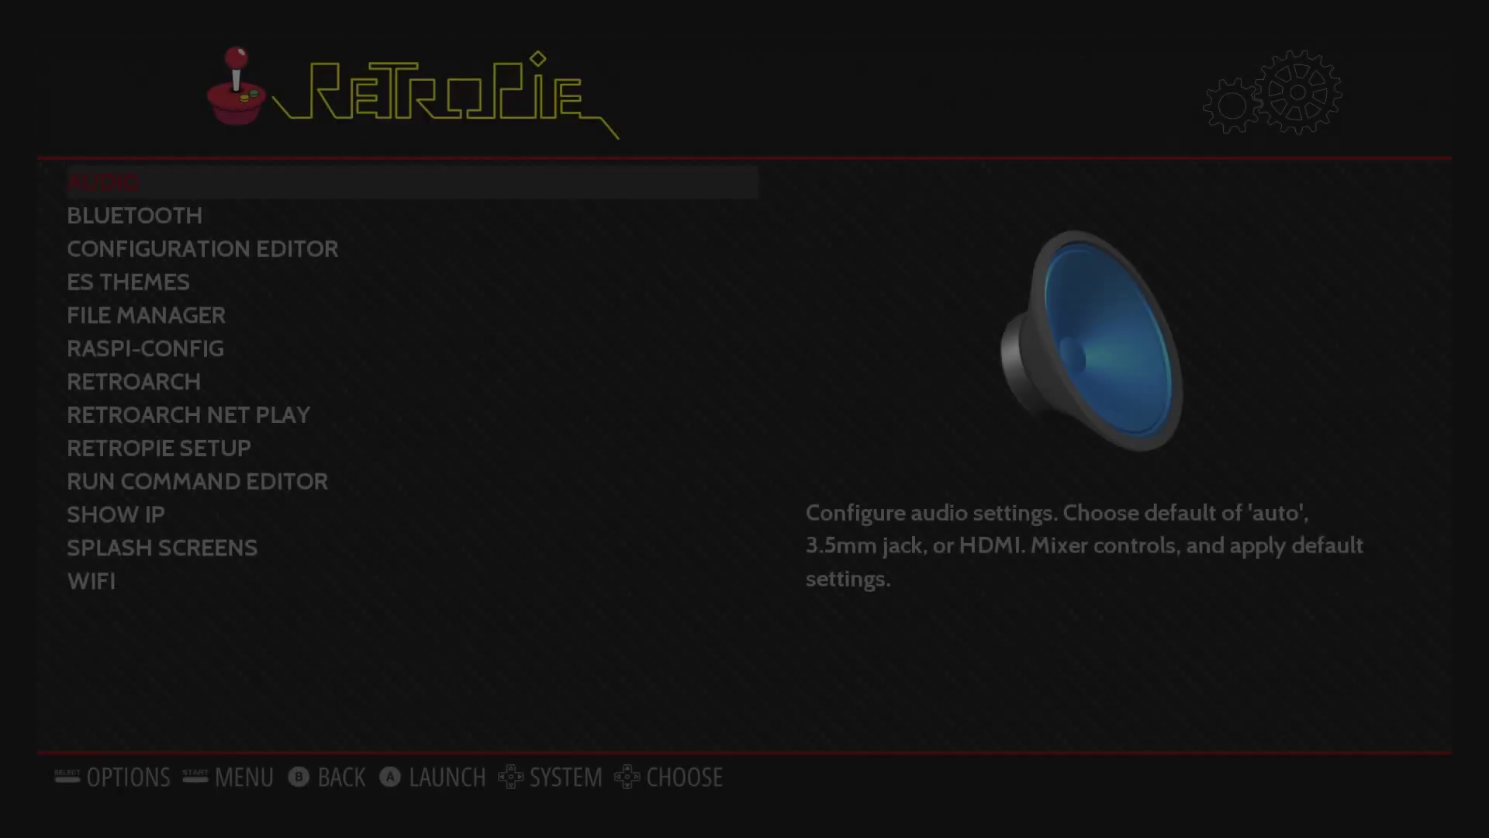
{"action": "key", "text": "Down"}
{"action": "key", "text": "Down"}
{"action": "key", "text": "Down"}
{"action": "key", "text": "Down"}
{"action": "key", "text": "Down"}
{"action": "key", "text": "Down"}
{"action": "key", "text": "Down"}
{"action": "key", "text": "Down"}
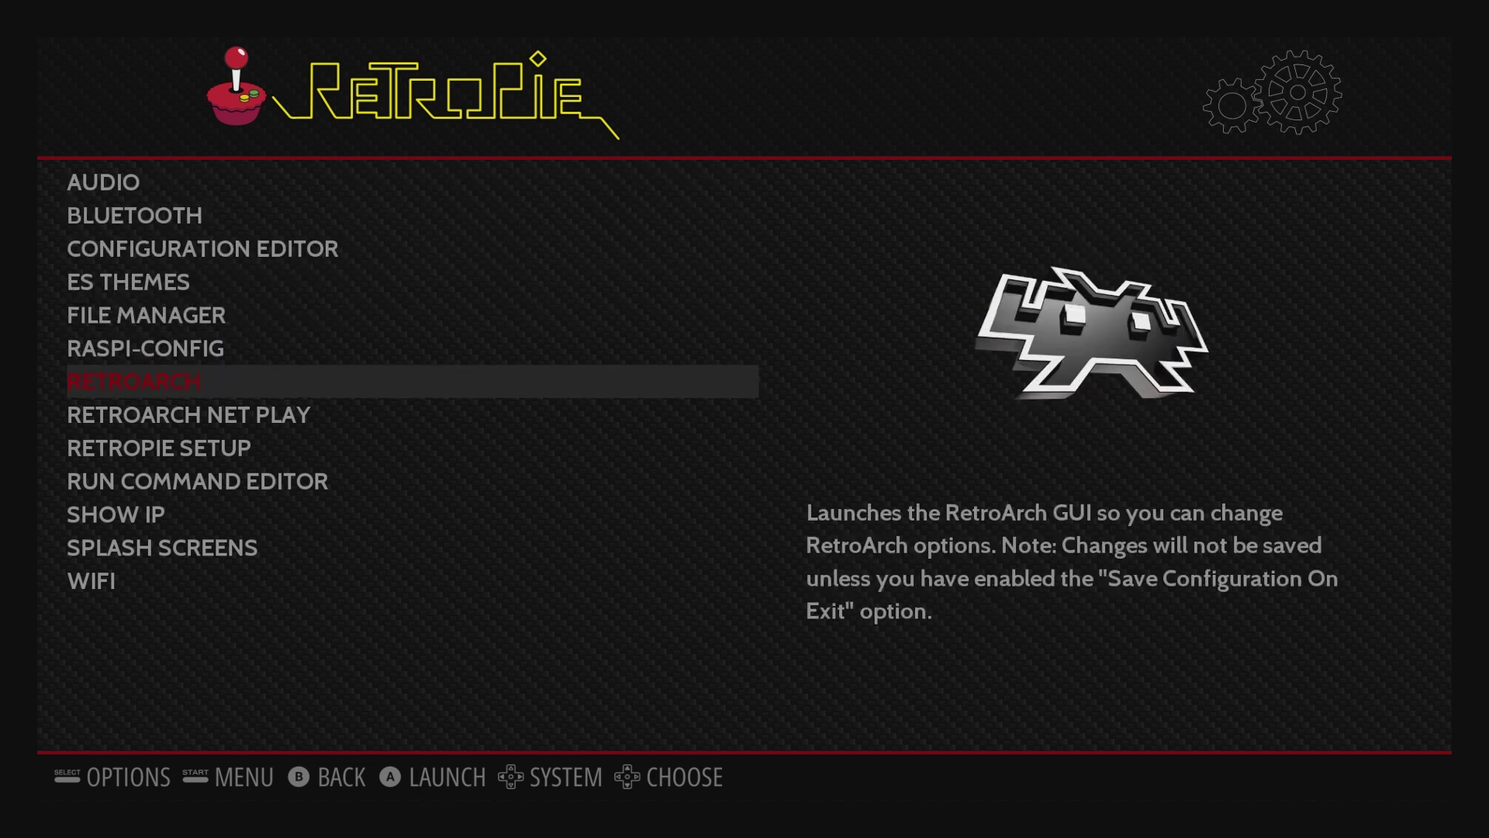
{"action": "key", "text": "Return"}
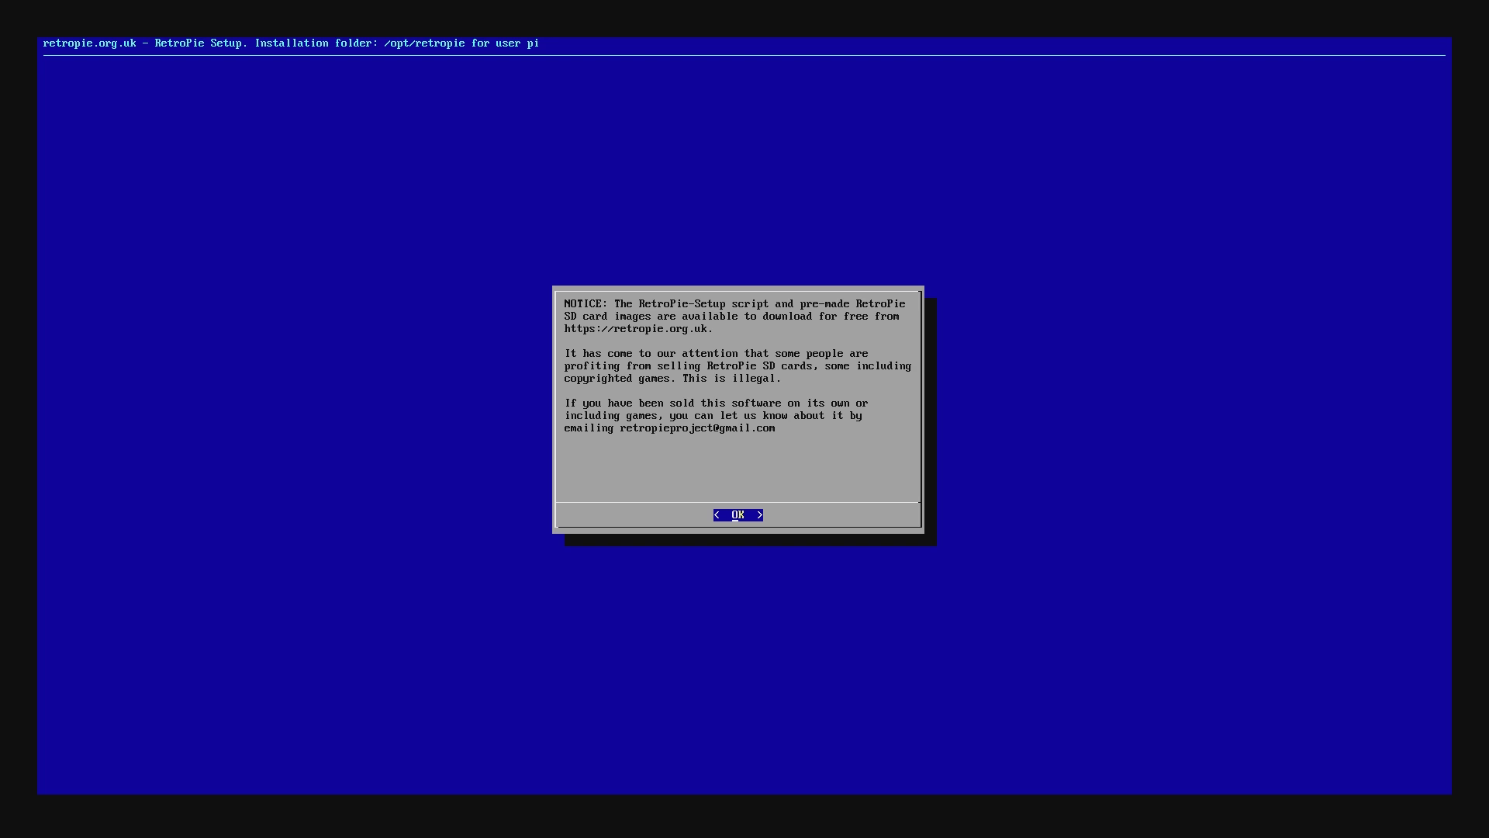
{"action": "key", "text": "Return"}
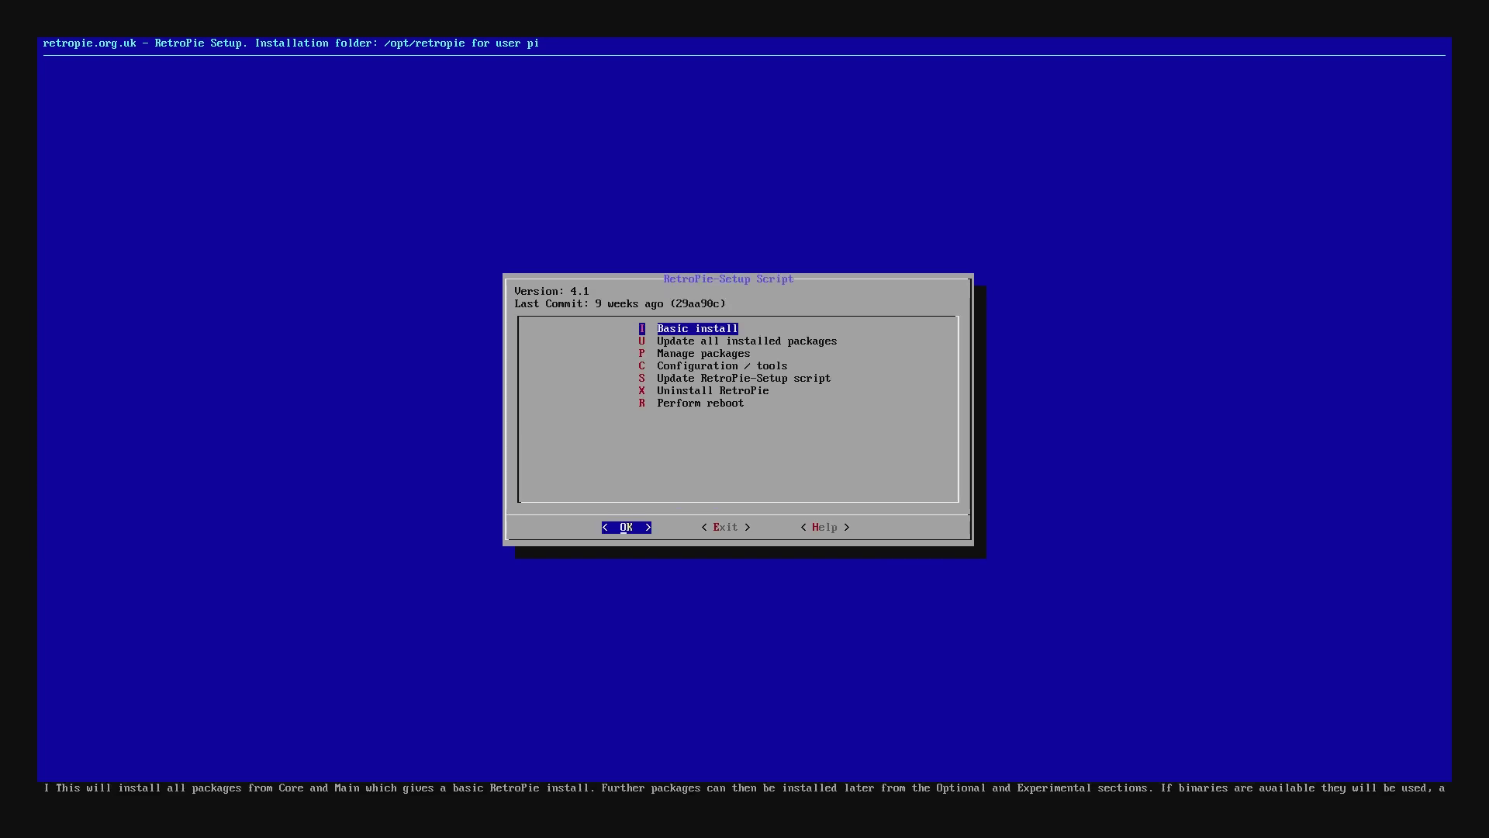
- Update all installed packages, agreeing to fetch the latest RetroPie-Setup script and to update the underlying OS packages
{"action": "key", "text": "Down"}
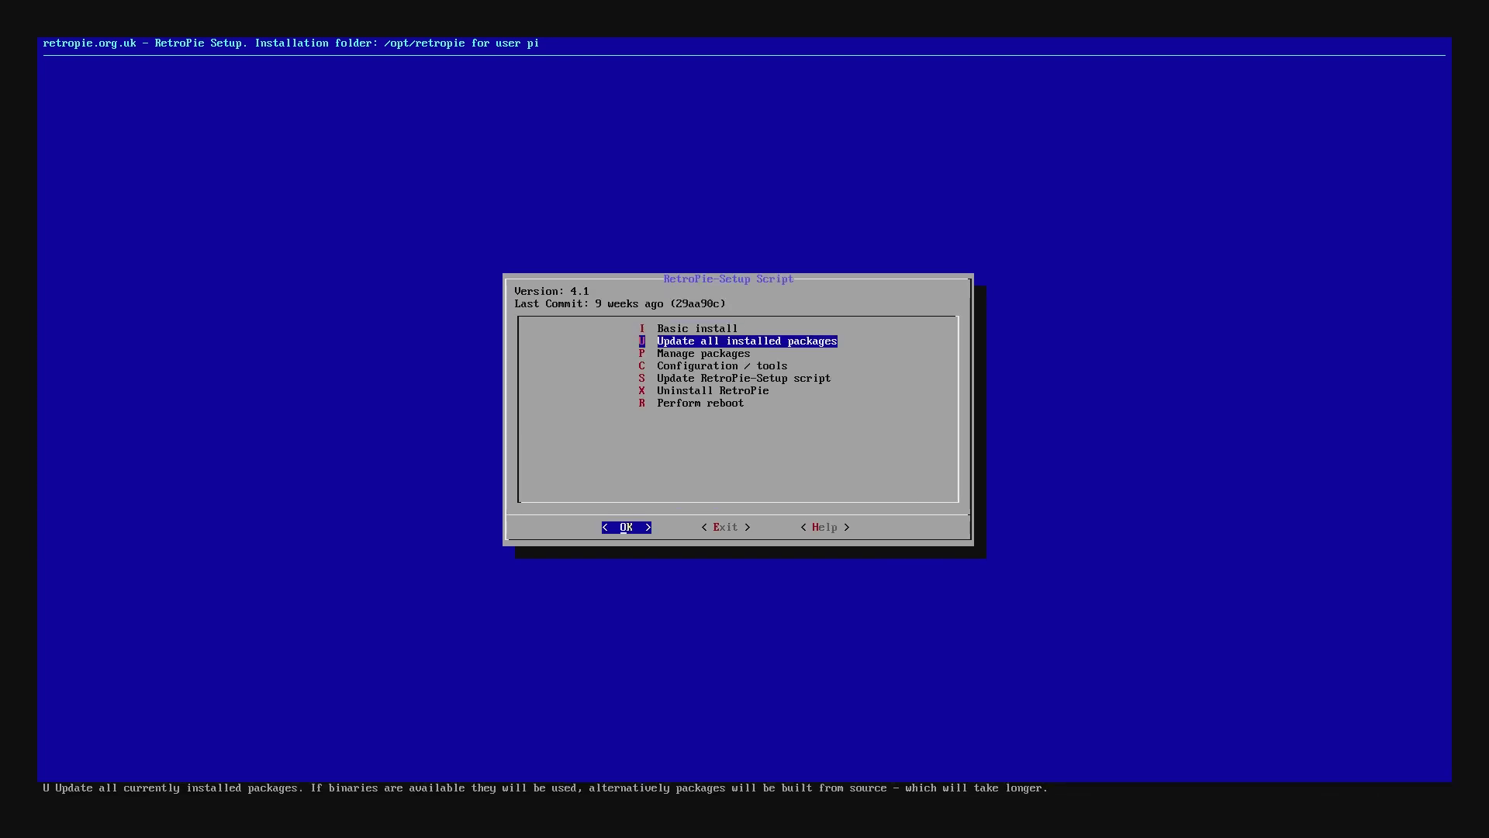
{"action": "key", "text": "Return"}
{"action": "key", "text": "Left"}
{"action": "key", "text": "Return"}
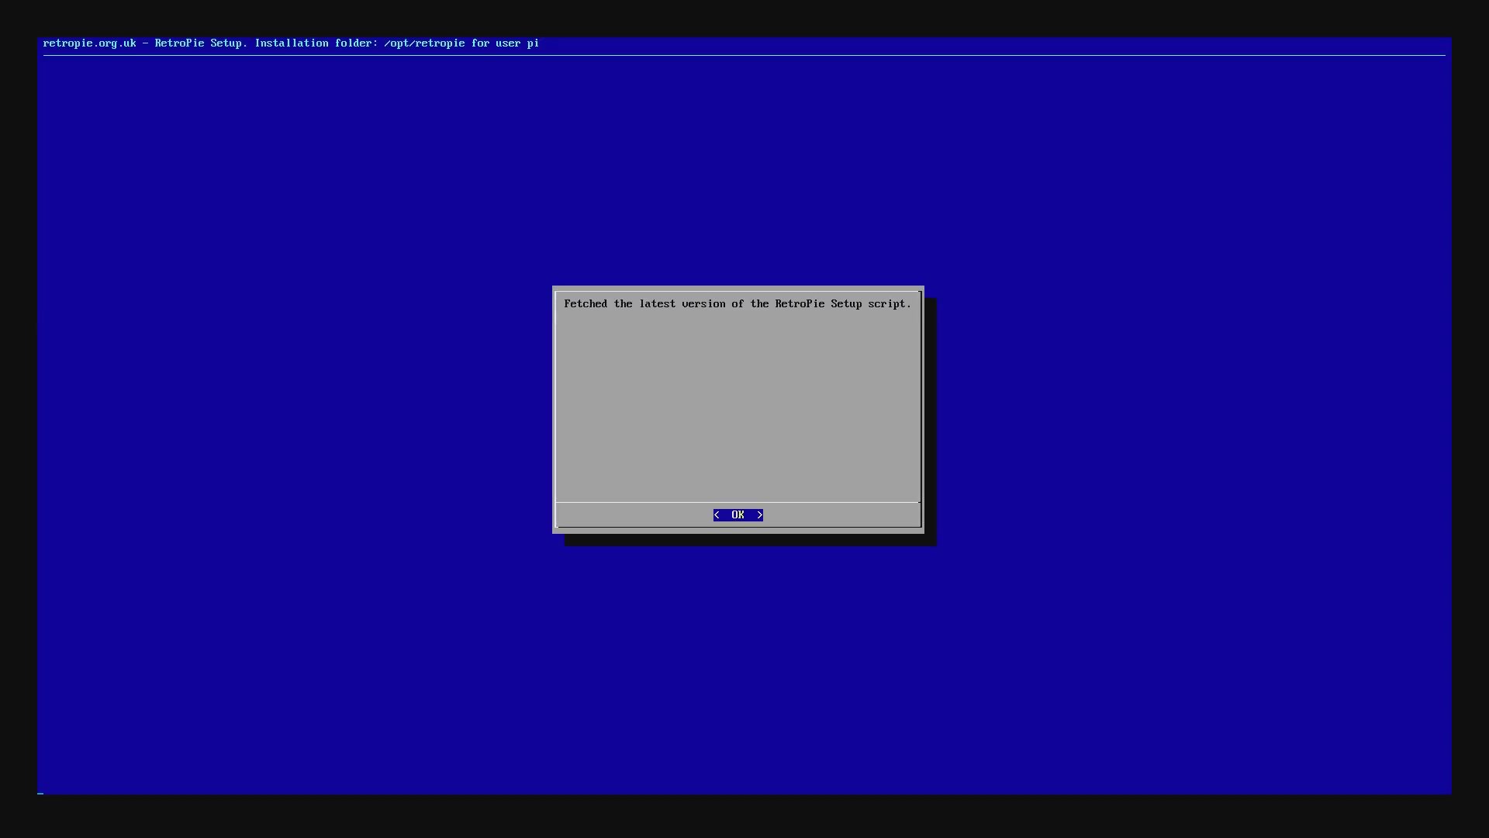
{"action": "key", "text": "Return"}
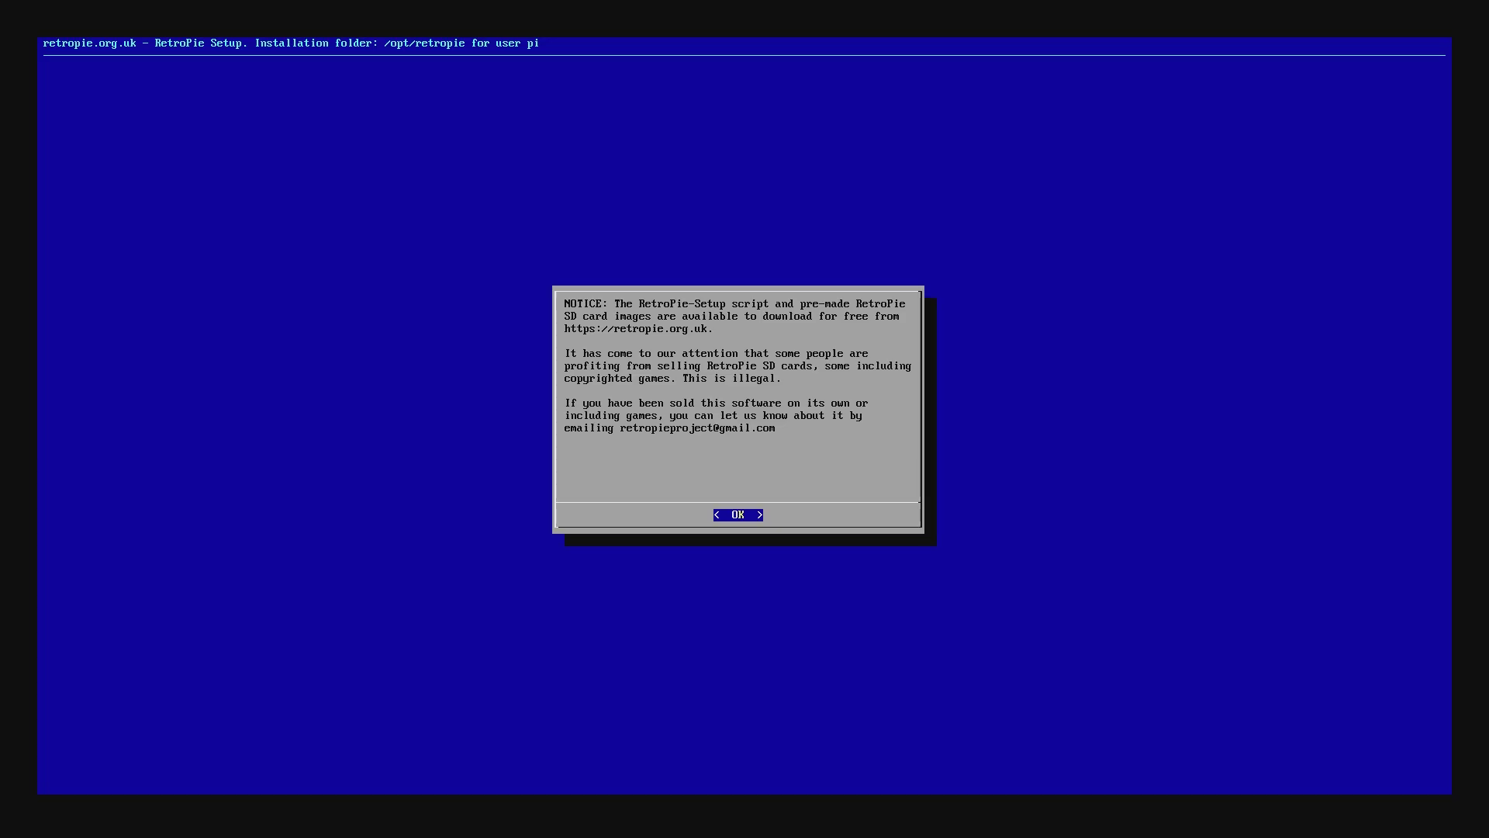
{"action": "key", "text": "Return"}
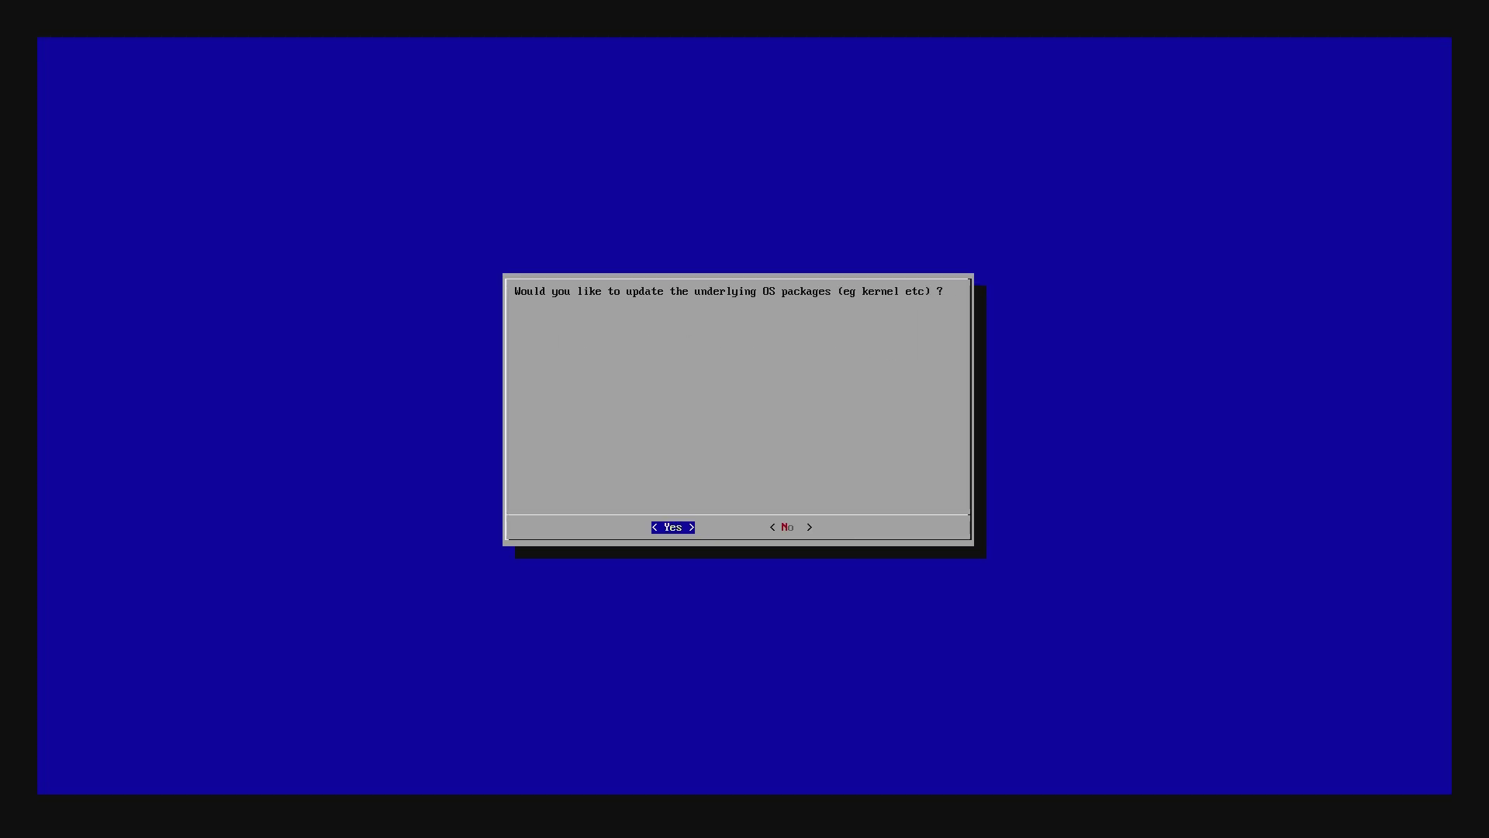
{"action": "key", "text": "Return"}
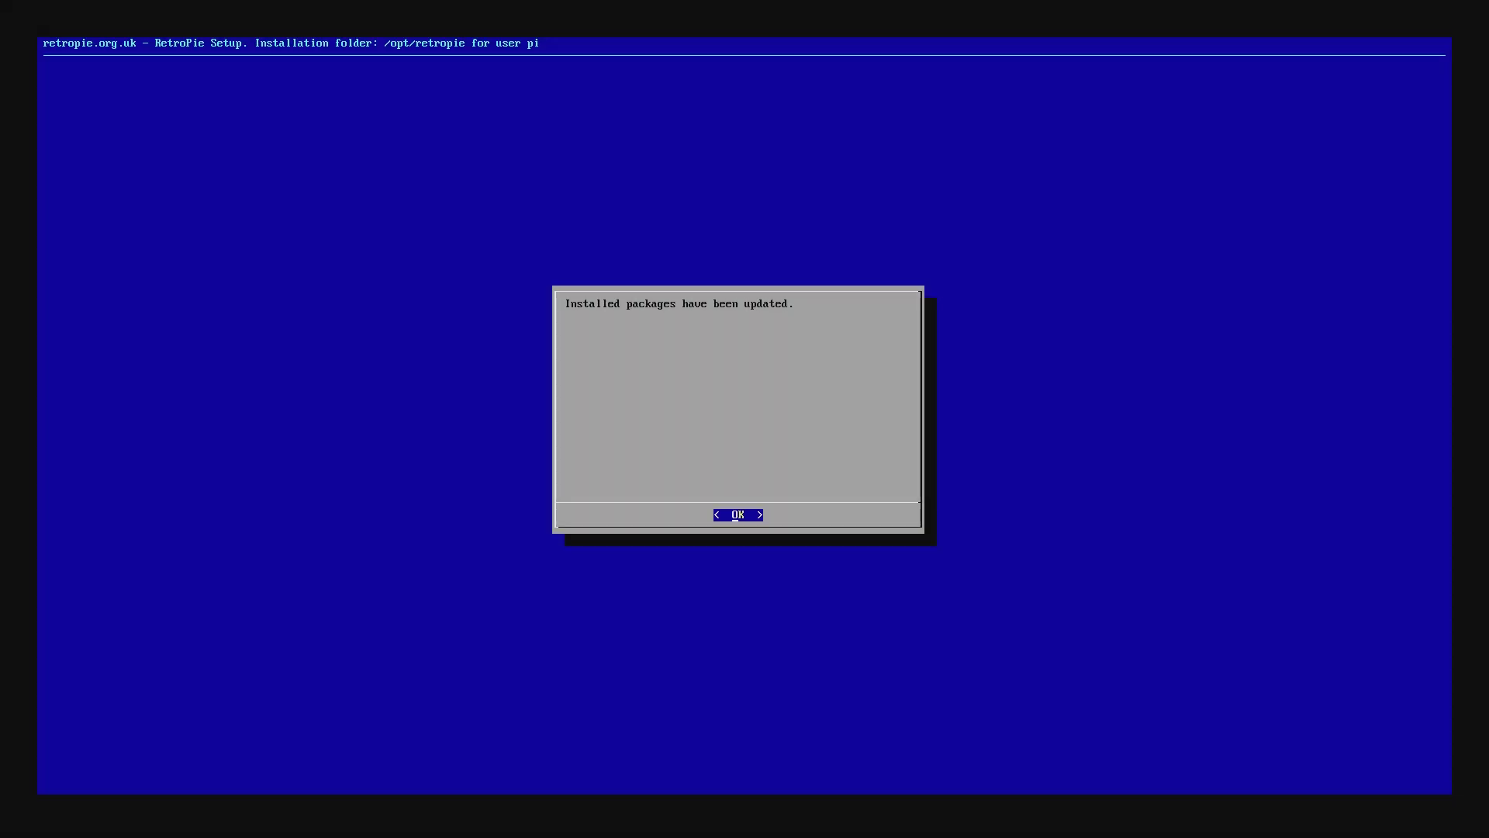
{"action": "key", "text": "Return"}
- Reboot the machine from the RetroPie-Setup script and confirm the reboot
{"action": "key", "text": "Down"}
{"action": "key", "text": "Down"}
{"action": "key", "text": "Down"}
{"action": "key", "text": "Down"}
{"action": "key", "text": "Down"}
{"action": "key", "text": "Down"}
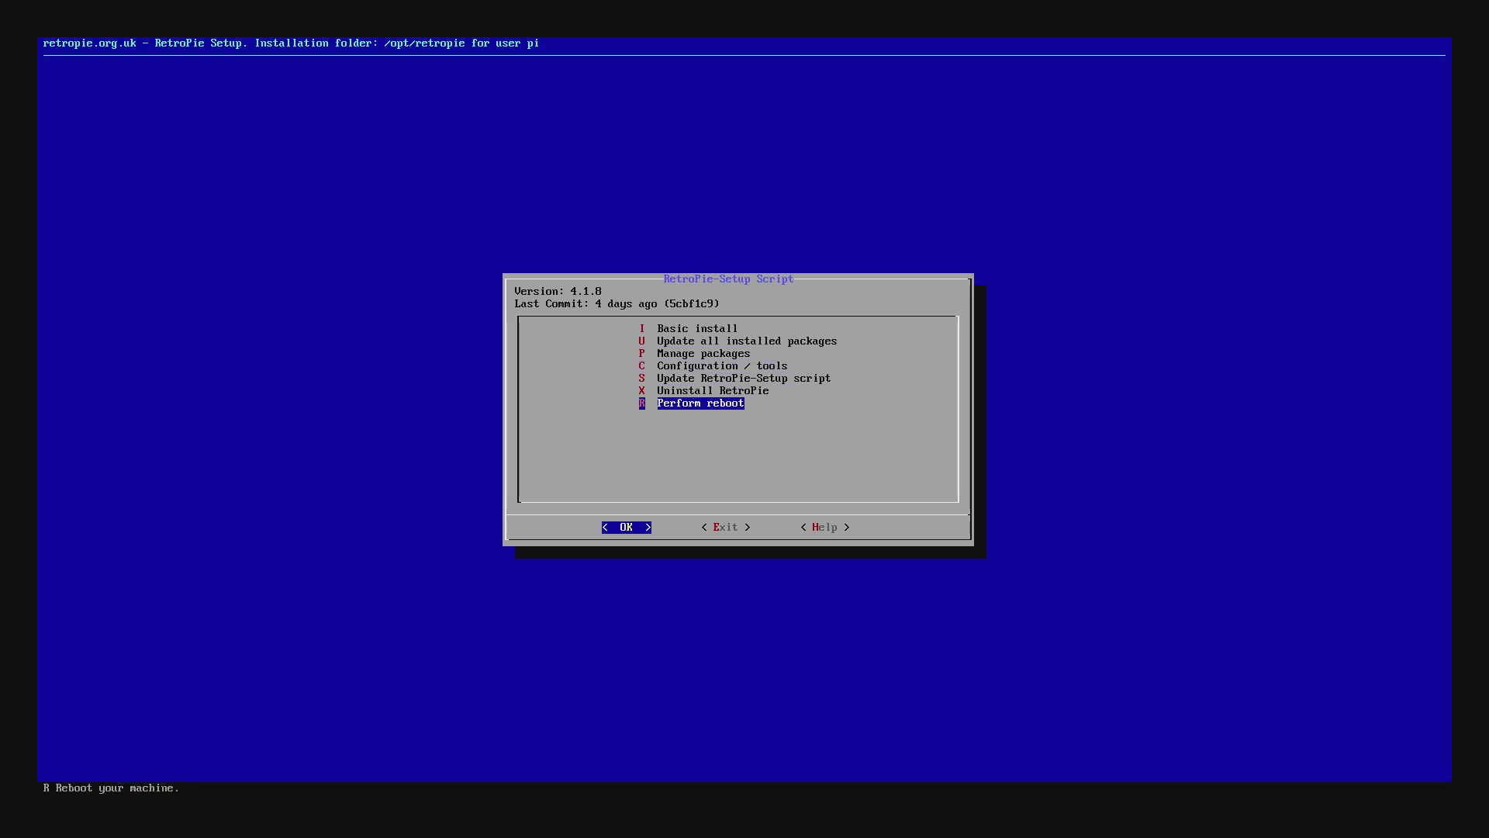
{"action": "key", "text": "Return"}
{"action": "key", "text": "Left"}
{"action": "key", "text": "Return"}
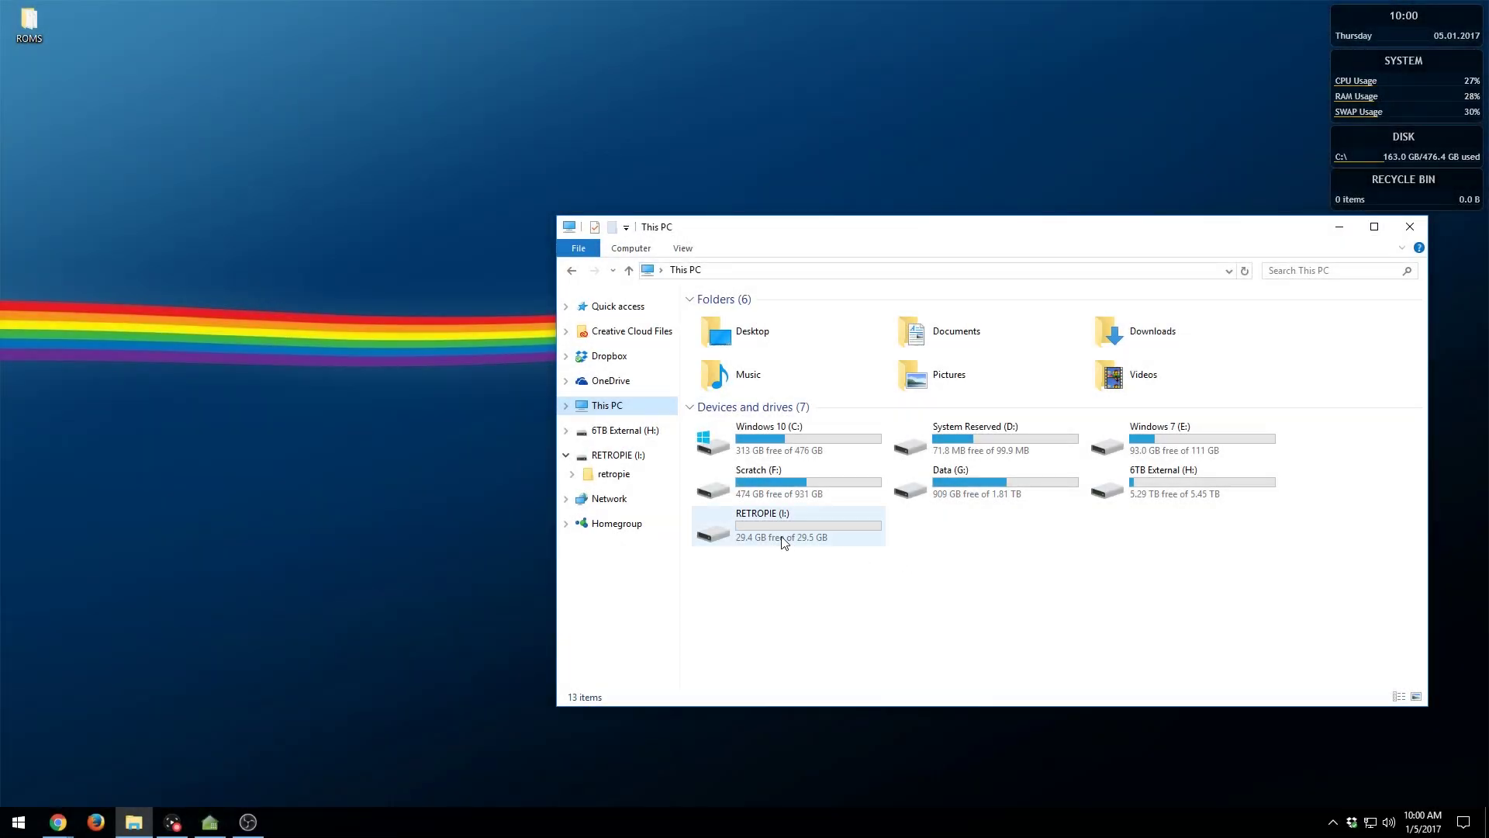
- In File Explorer on the PC, open the retropie\roms folder on the RETROPIE (I:) drive and look through its system folders
{"action": "left_click", "coordinate": [787, 543]}
{"action": "double_click", "coordinate": [756, 528]}
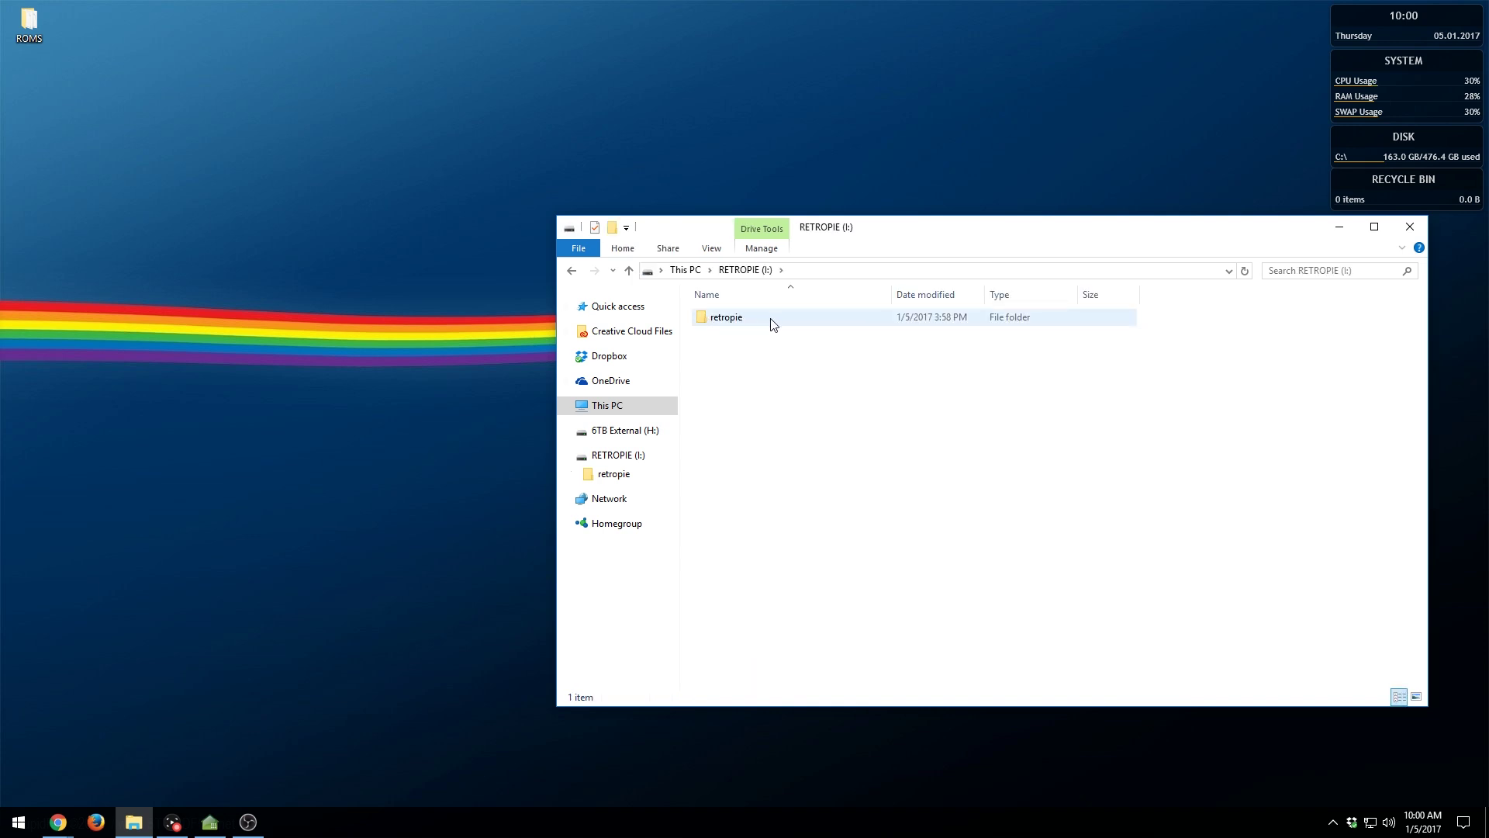
{"action": "double_click", "coordinate": [772, 323]}
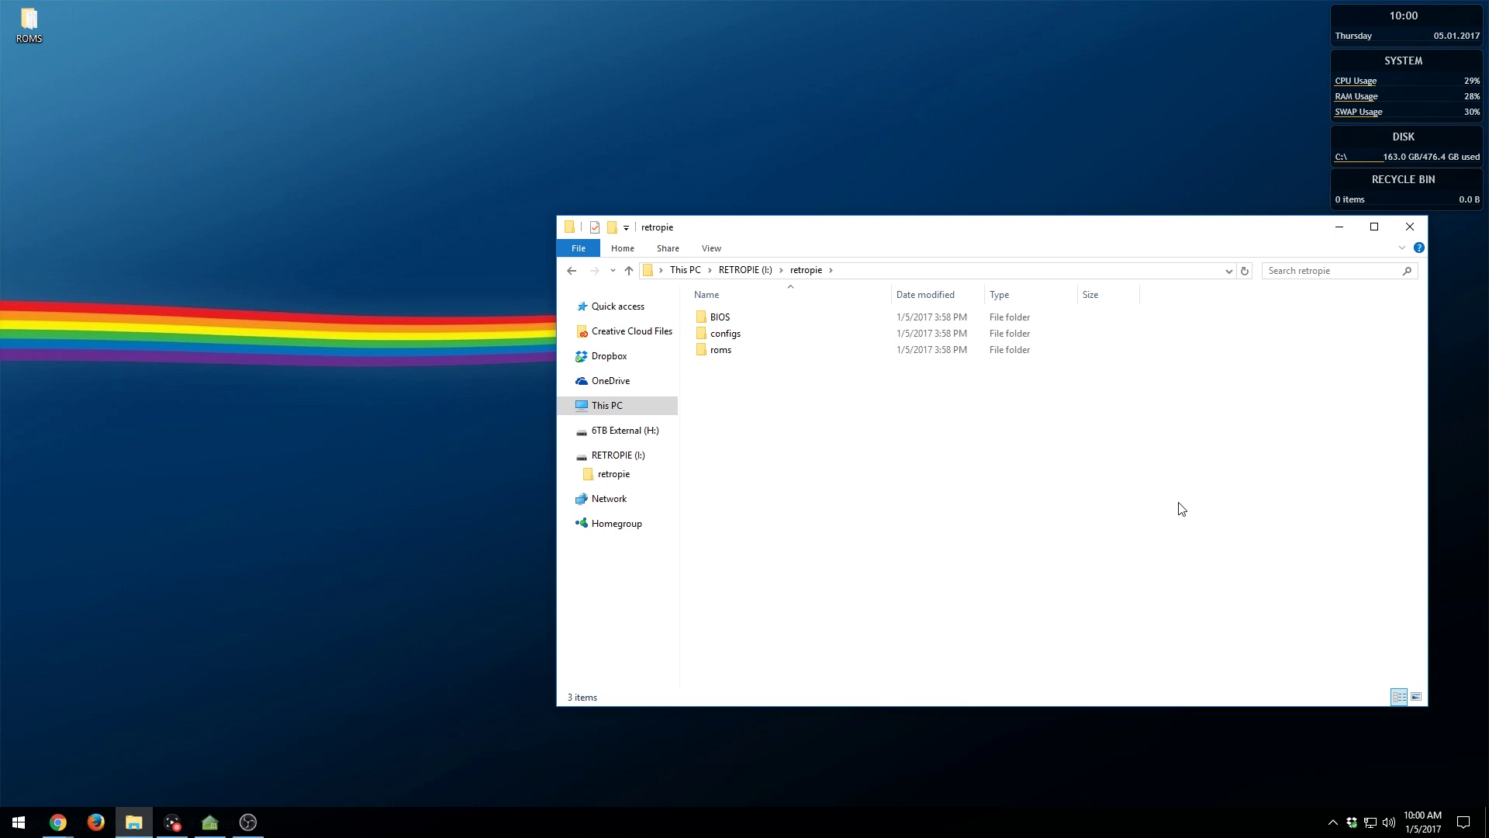
{"action": "double_click", "coordinate": [775, 349]}
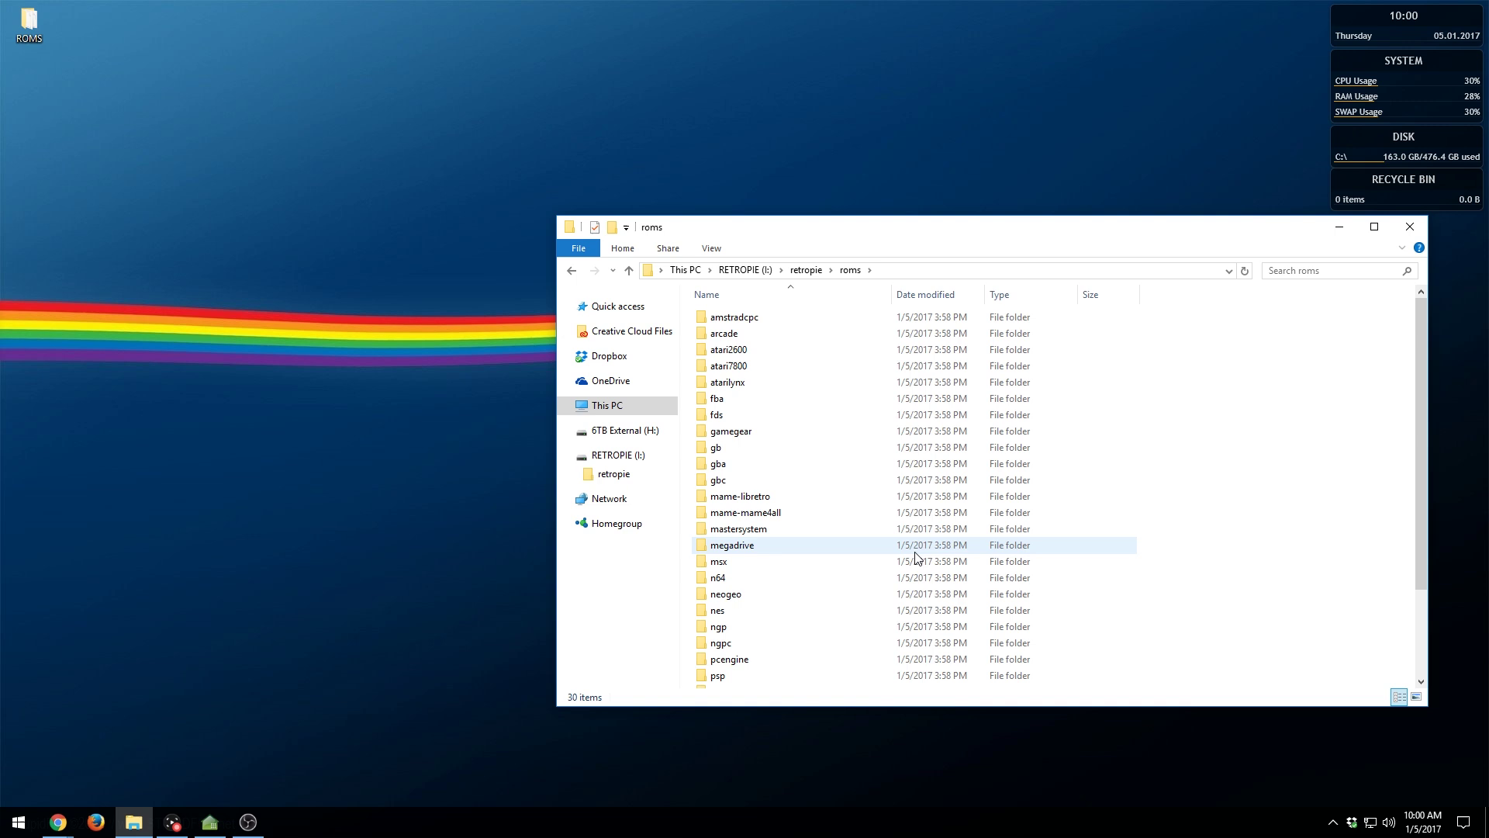
{"action": "scroll", "coordinate": [1276, 422], "scroll_direction": "down", "scroll_amount": 3}
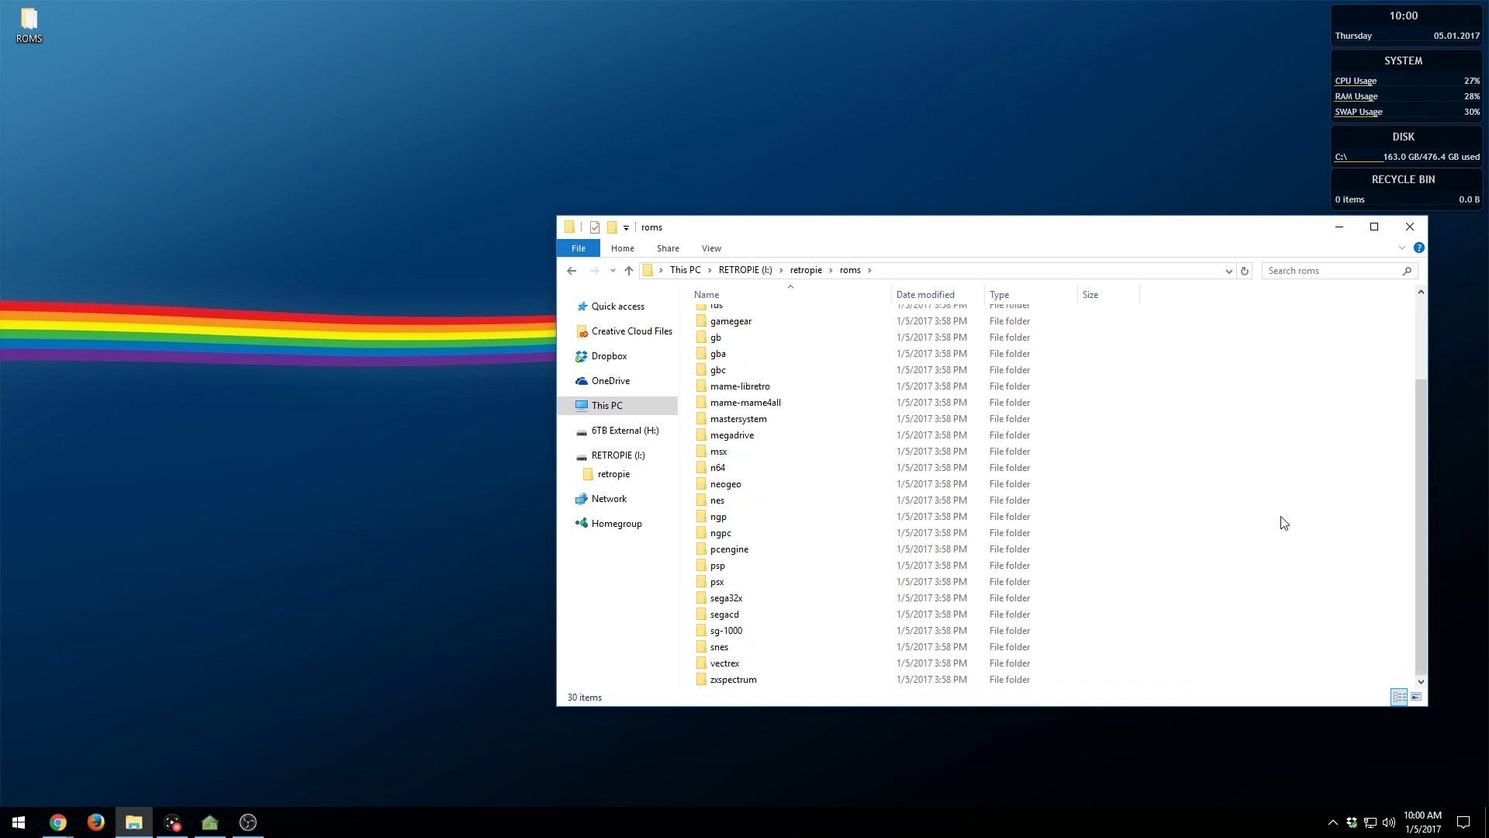
{"action": "scroll", "coordinate": [1294, 574], "scroll_direction": "up", "scroll_amount": 3}
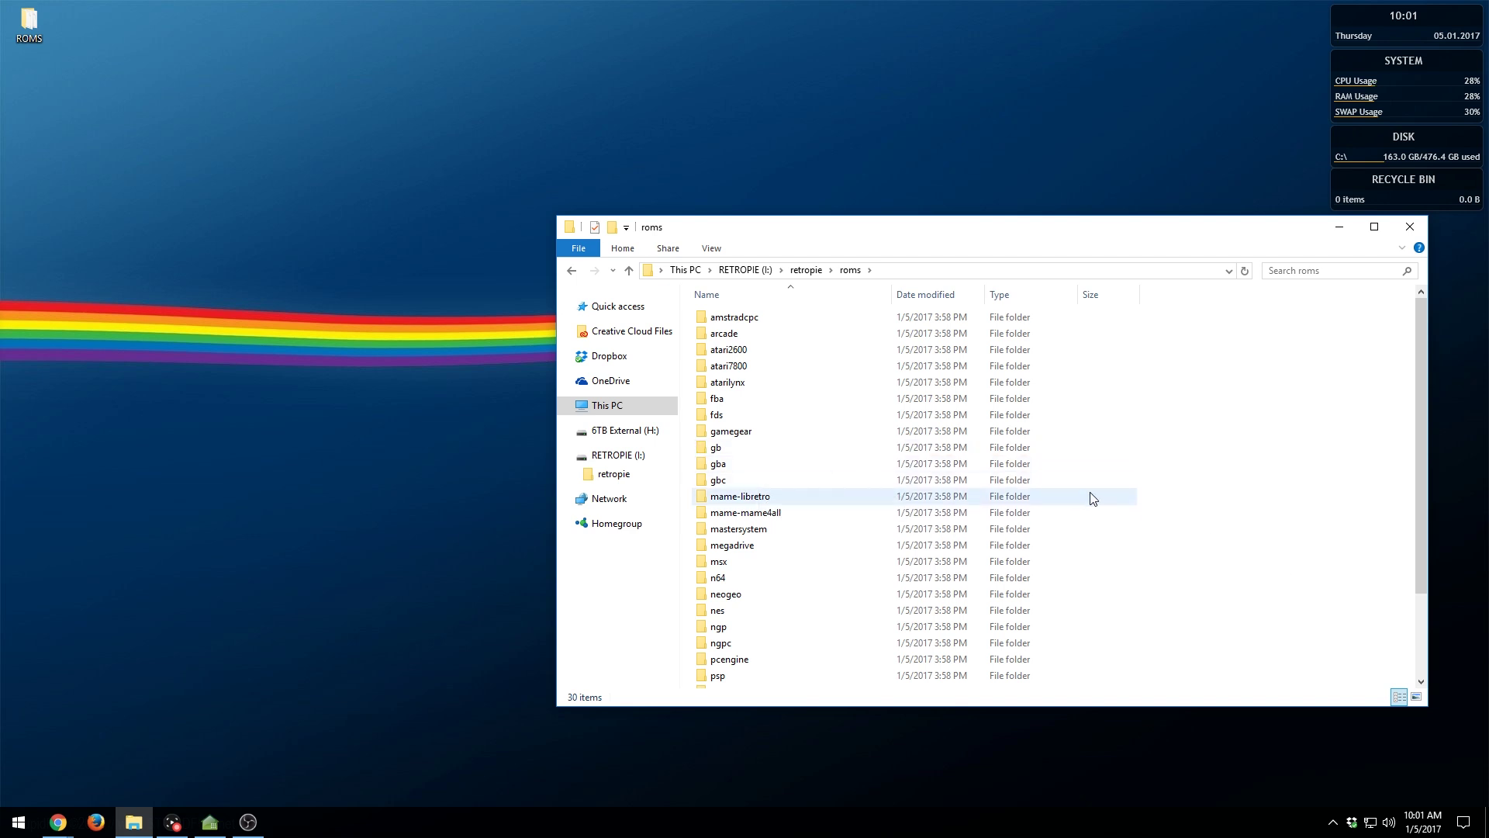
{"action": "scroll", "coordinate": [1206, 519], "scroll_direction": "down", "scroll_amount": 2}
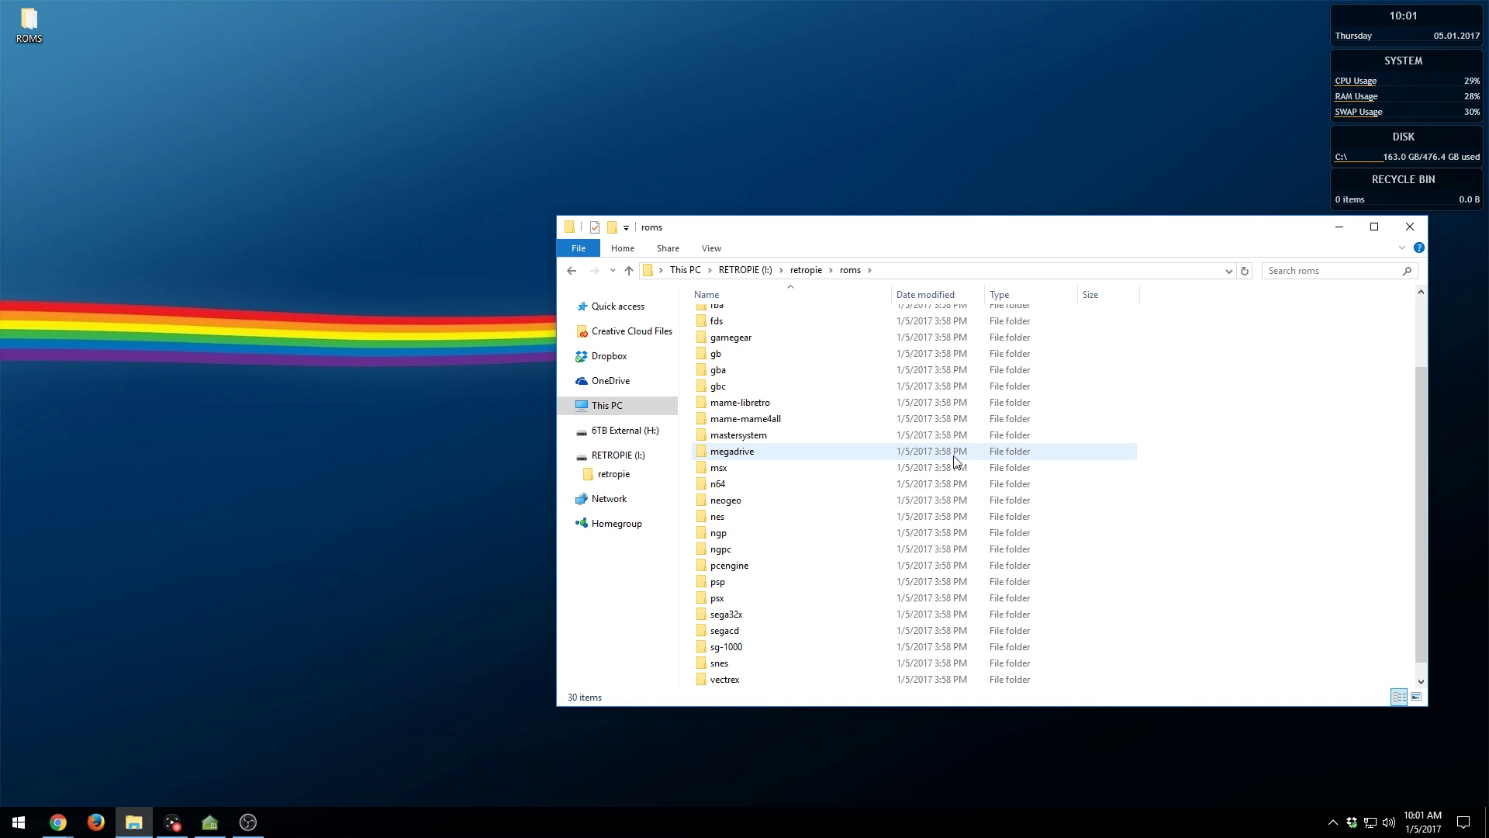
{"action": "scroll", "coordinate": [1192, 492], "scroll_direction": "up", "scroll_amount": 2}
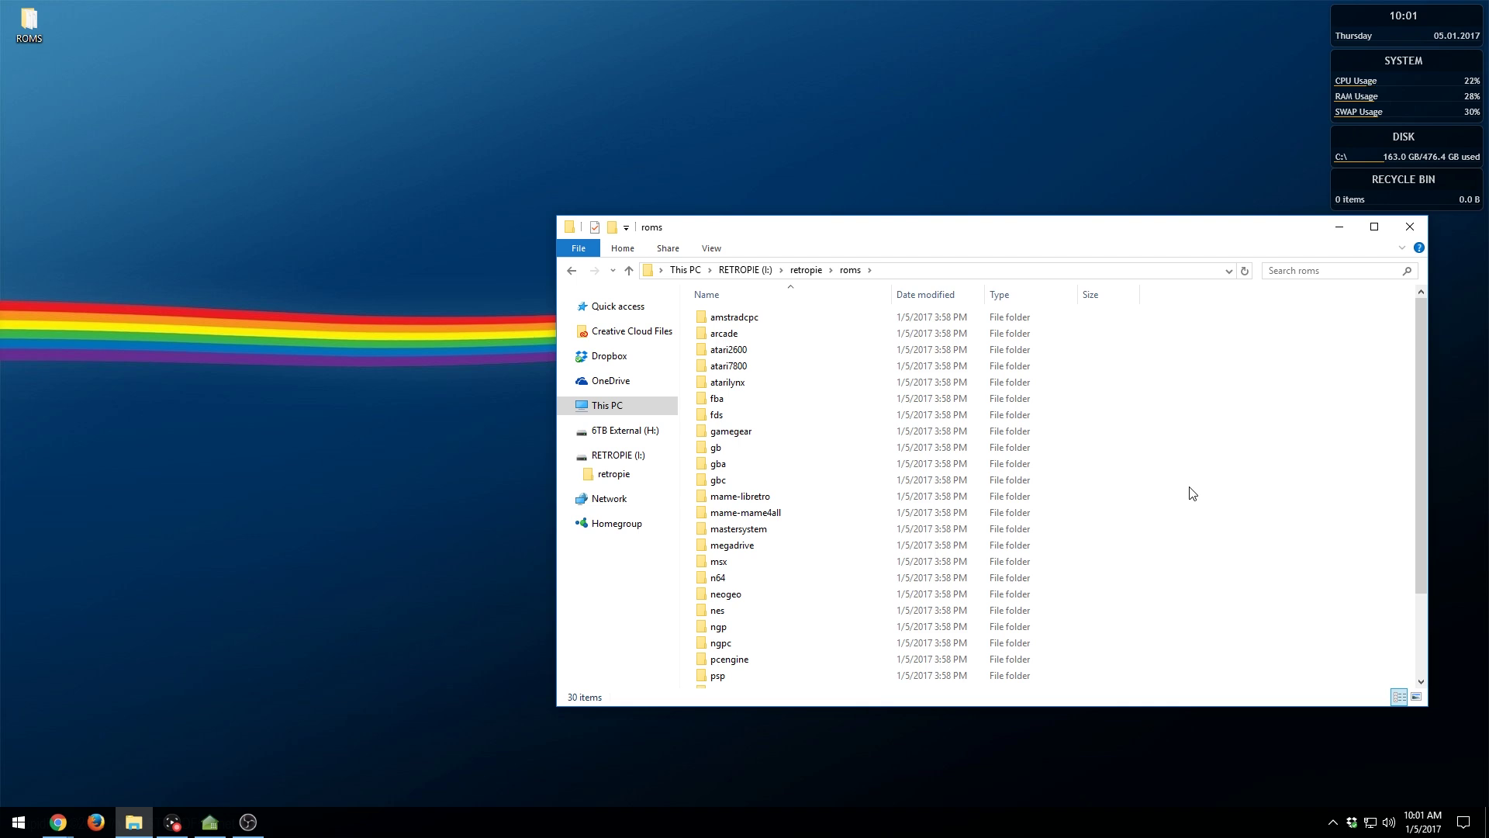
- Copy Pinball of the Dead, The (USA).gba from the desktop ROMS folder into the drive's gba folder, and return to roms
{"action": "double_click", "coordinate": [29, 22]}
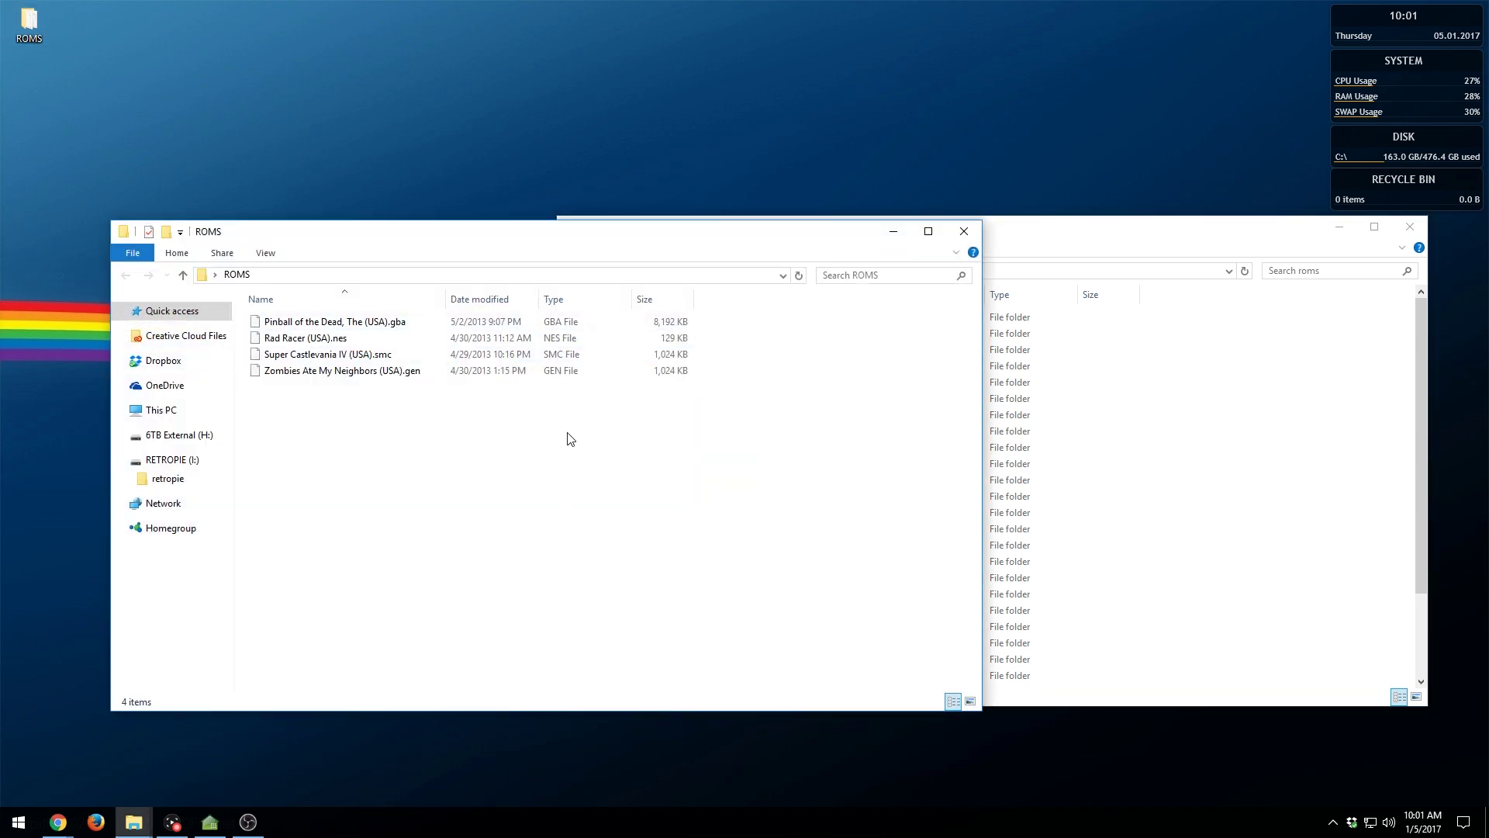
{"action": "left_click", "coordinate": [1227, 421]}
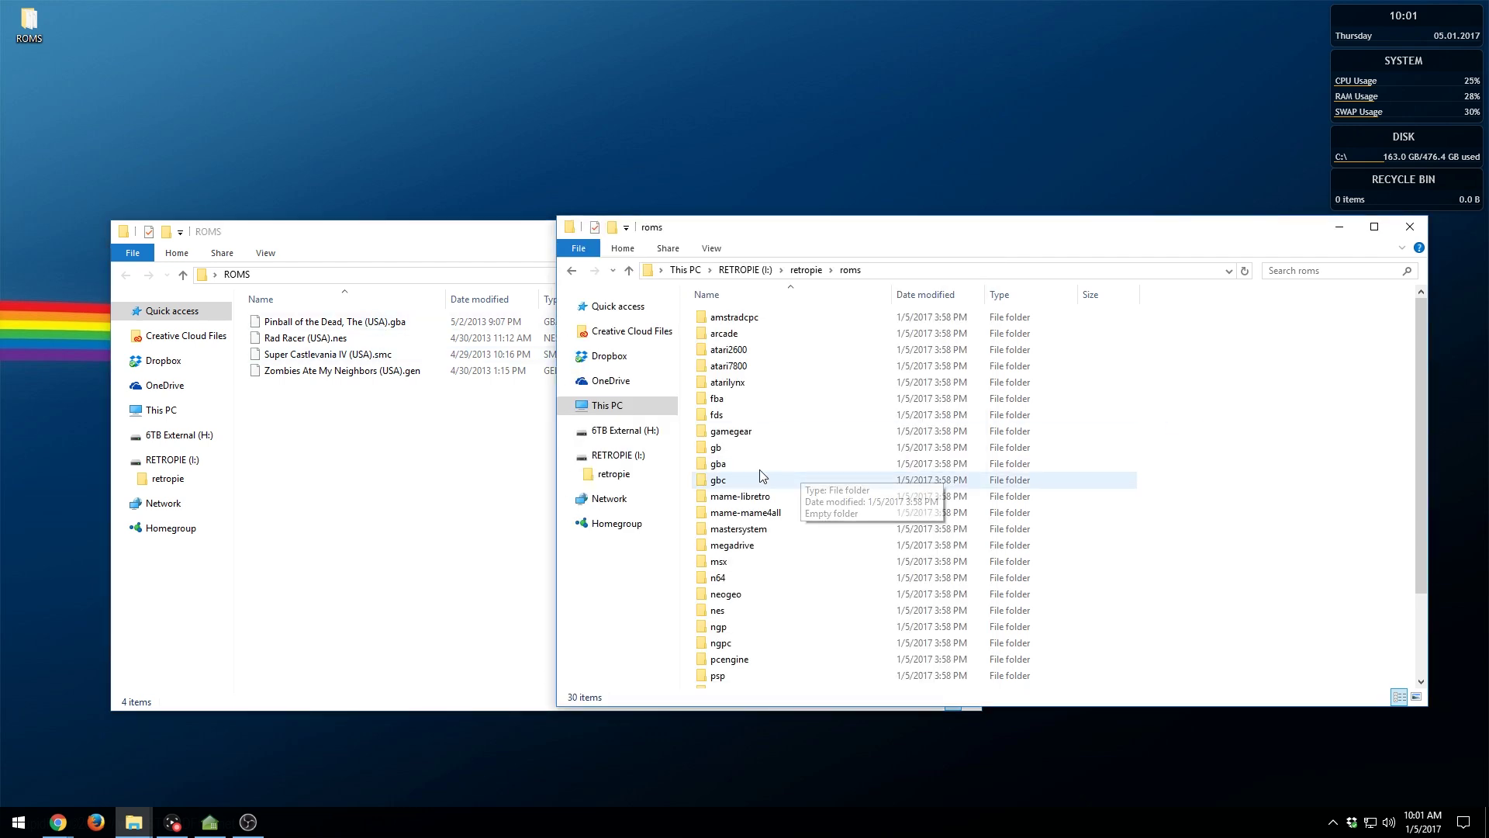
{"action": "double_click", "coordinate": [718, 464]}
{"action": "left_click_drag", "start_coordinate": [364, 321], "coordinate": [931, 594]}
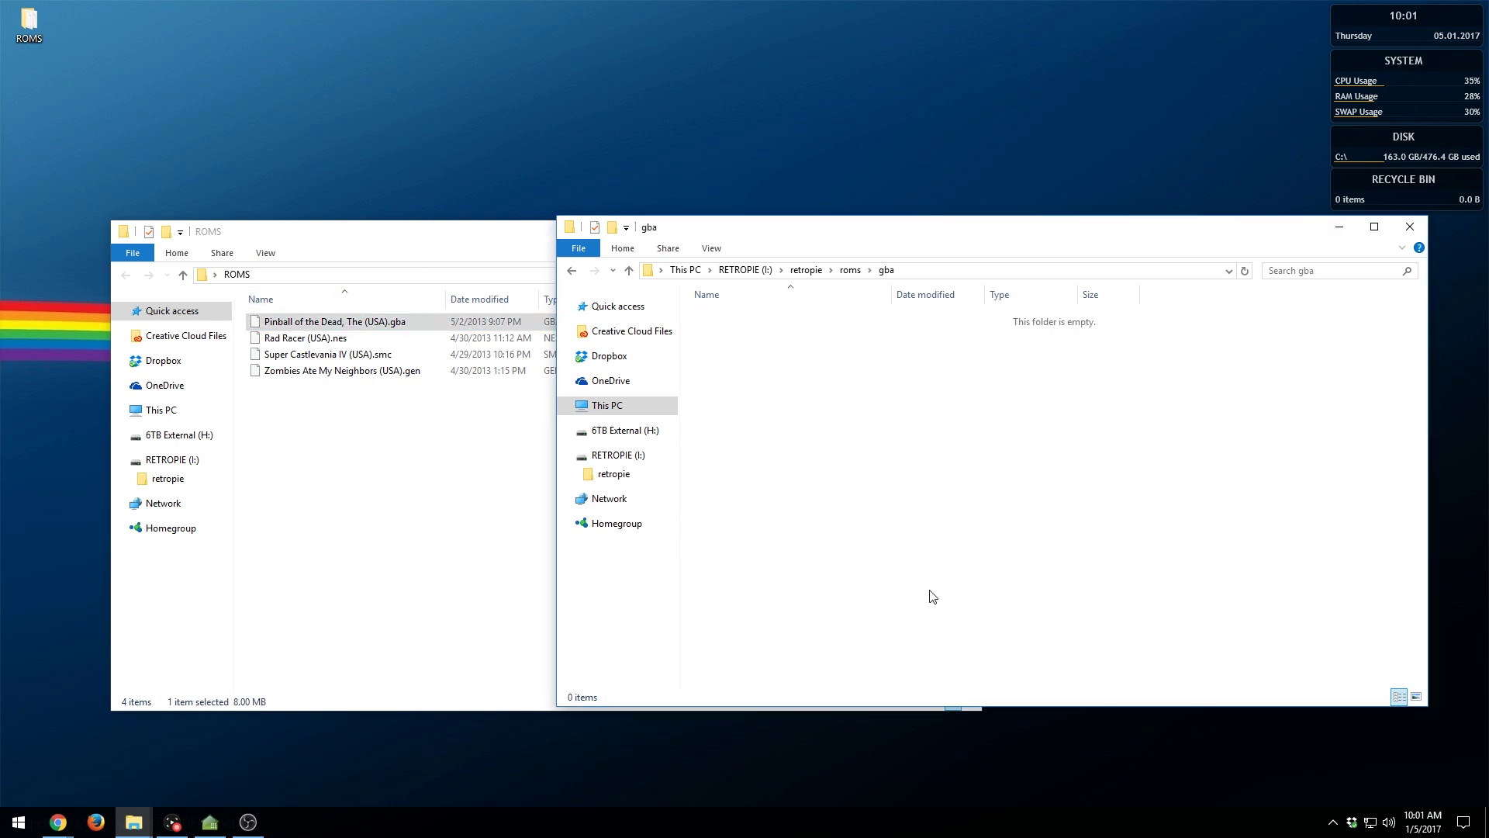
{"action": "left_click", "coordinate": [850, 270]}
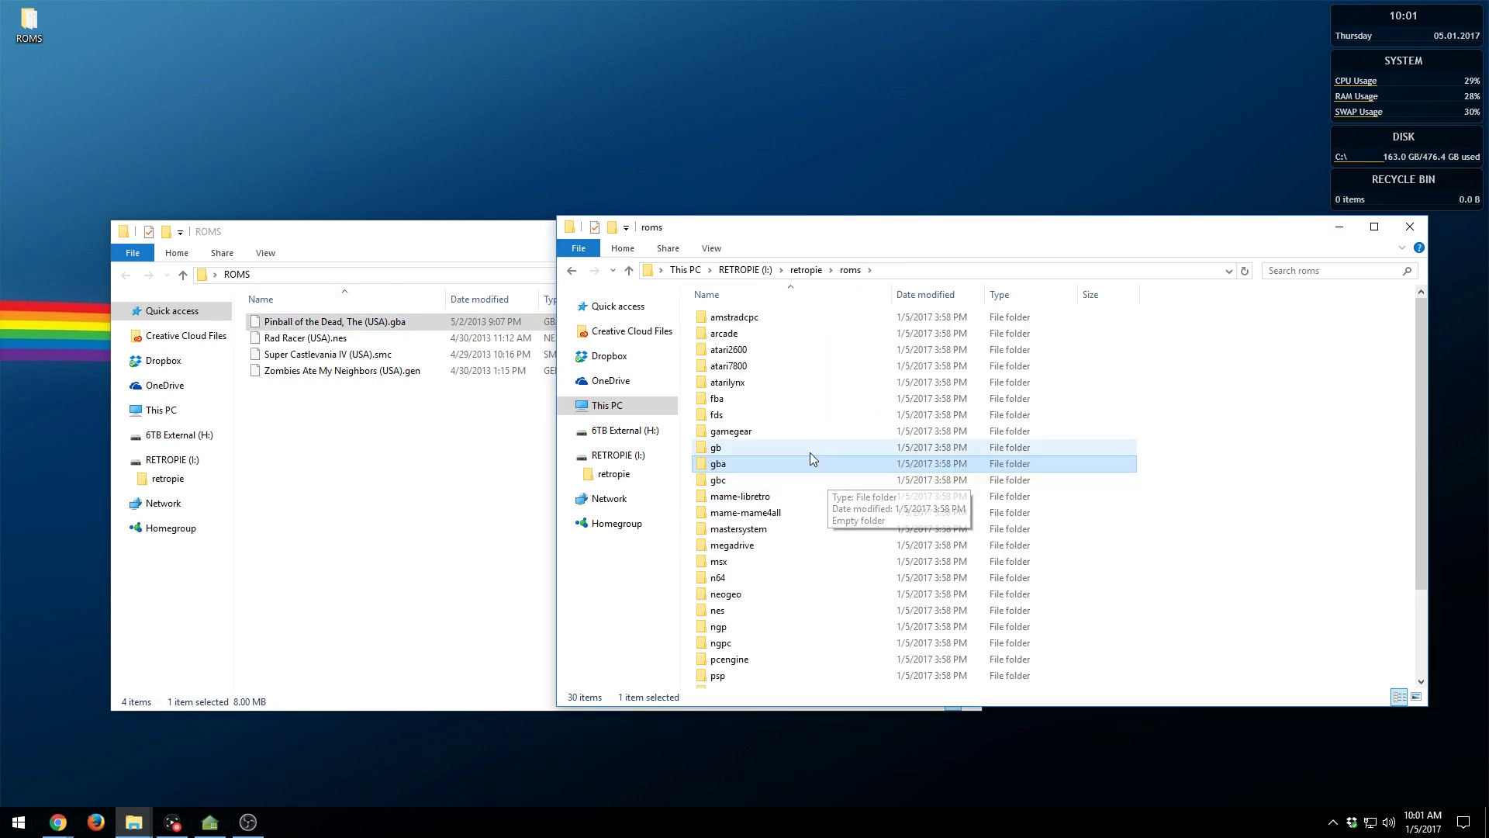
- Copy Rad Racer (USA).nes from the desktop ROMS folder into the drive's nes folder, and return to roms
{"action": "left_click", "coordinate": [729, 610]}
{"action": "left_click", "coordinate": [736, 610]}
{"action": "double_click", "coordinate": [784, 610]}
{"action": "left_click_drag", "start_coordinate": [299, 338], "coordinate": [850, 288]}
{"action": "left_click", "coordinate": [850, 270]}
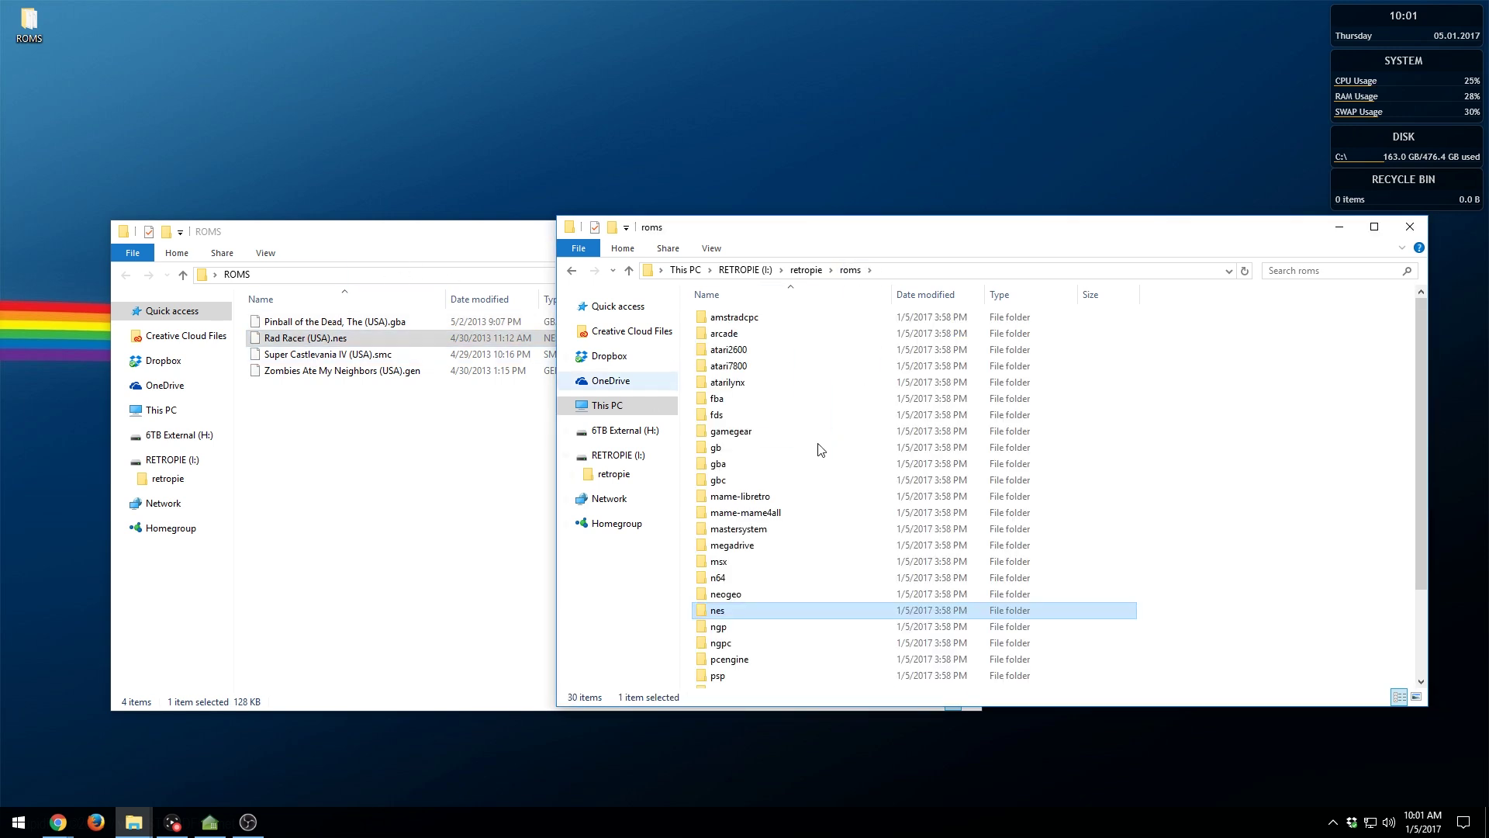
- Copy Super Castlevania IV (USA).smc from the desktop ROMS folder into the drive's snes folder, and return to roms
{"action": "scroll", "coordinate": [802, 574], "scroll_direction": "down", "scroll_amount": 1}
{"action": "scroll", "coordinate": [802, 574], "scroll_direction": "down", "scroll_amount": 2}
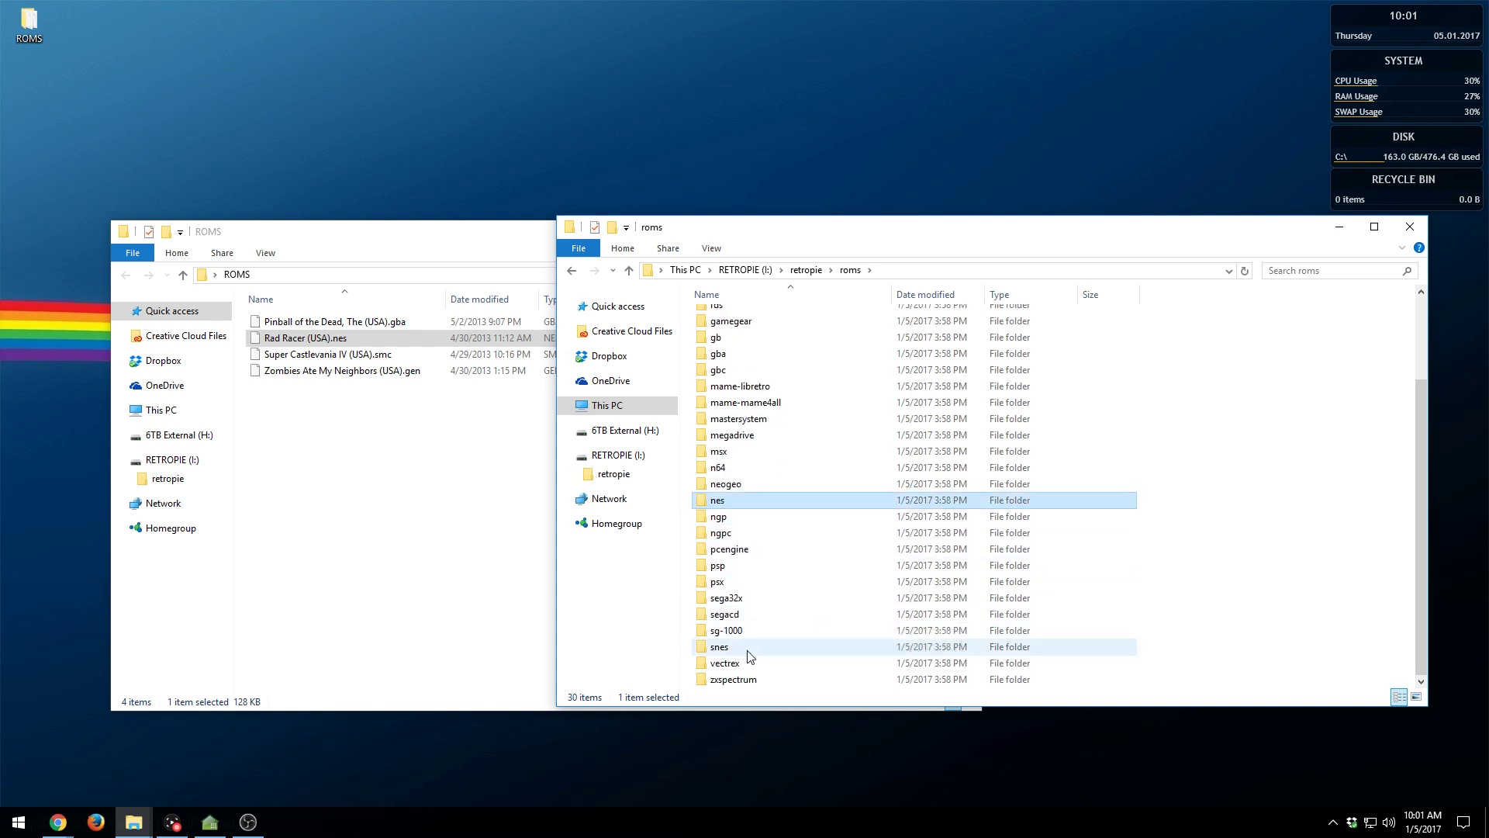
{"action": "double_click", "coordinate": [749, 654]}
{"action": "left_click_drag", "start_coordinate": [326, 354], "coordinate": [869, 551]}
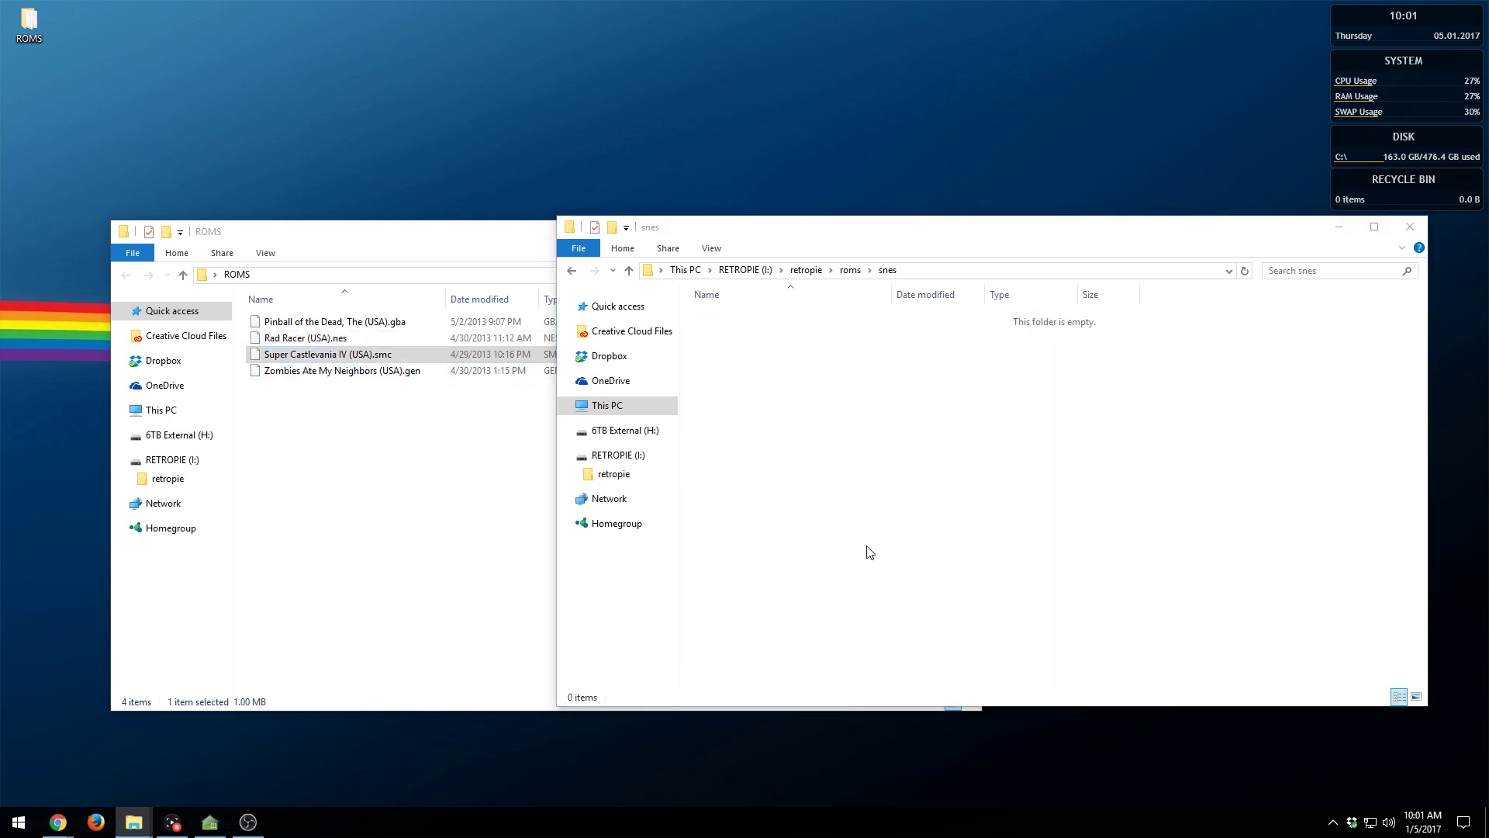
{"action": "left_click", "coordinate": [849, 271]}
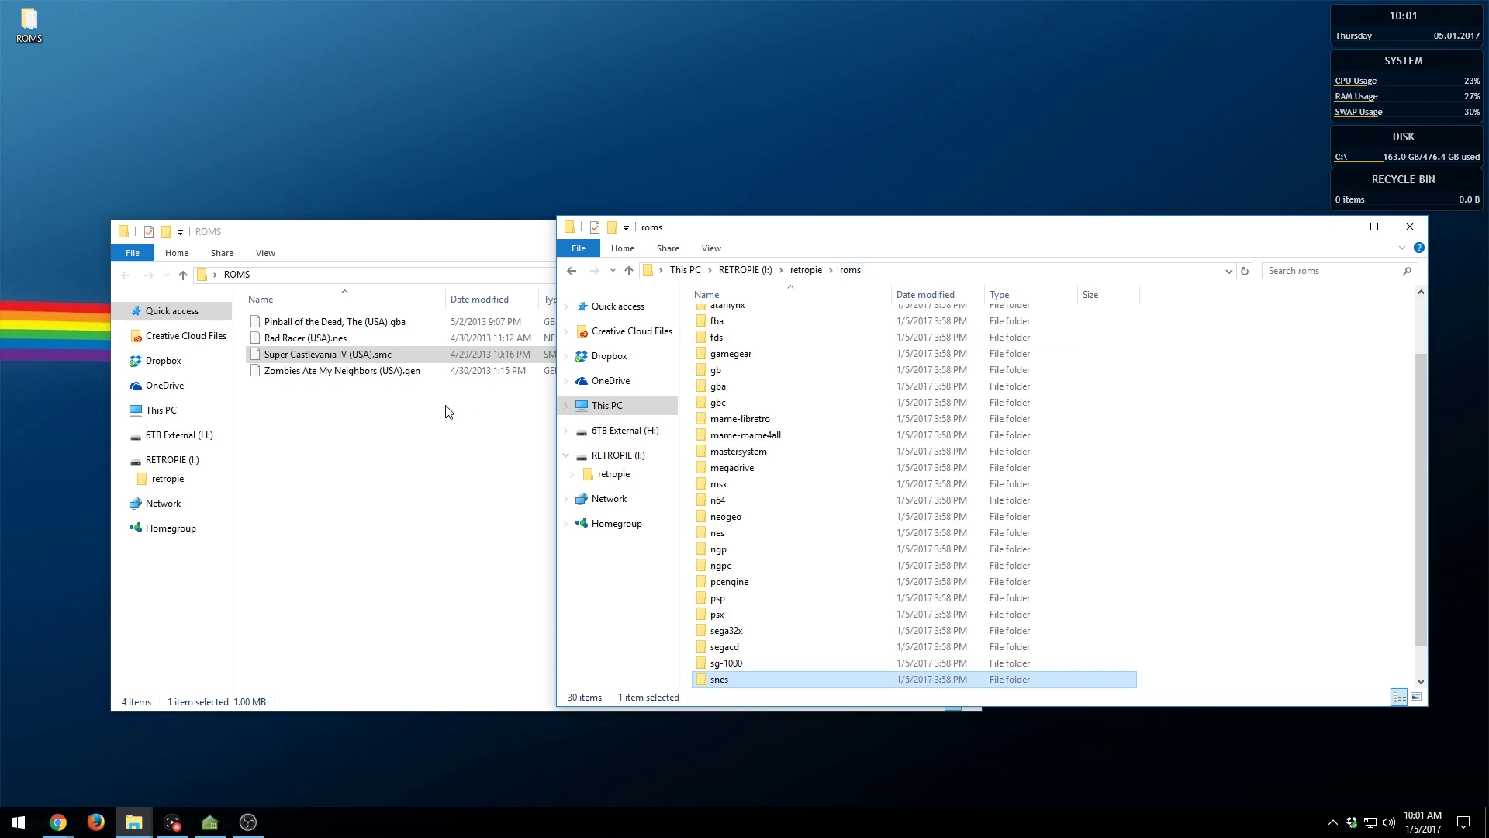
- Copy Zombies Ate My Neighbors (USA).gen into the drive's megadrive folder, and return to roms
{"action": "double_click", "coordinate": [732, 469]}
{"action": "left_click_drag", "start_coordinate": [345, 371], "coordinate": [834, 393]}
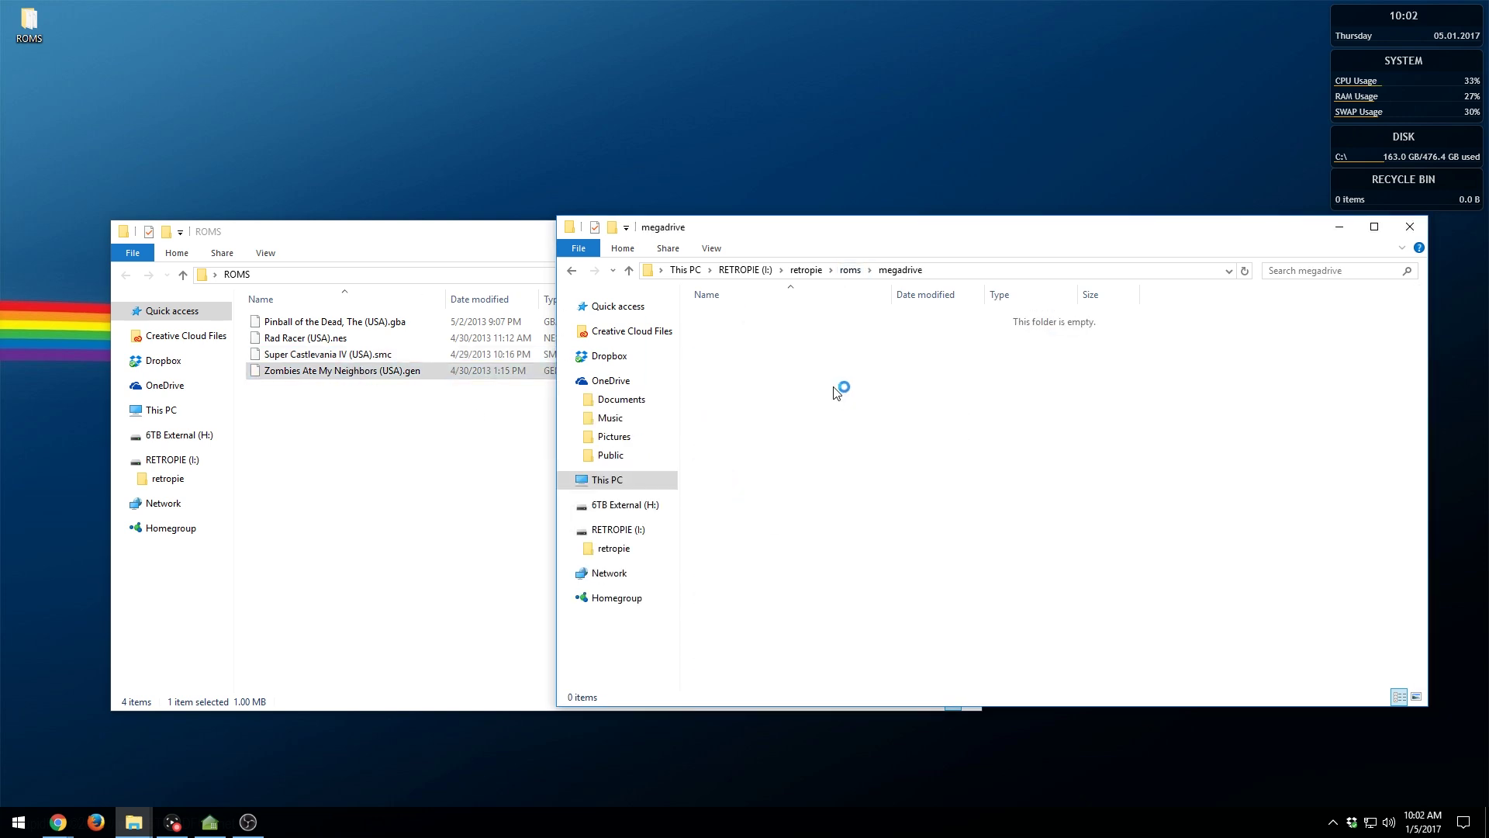
{"action": "left_click", "coordinate": [850, 271]}
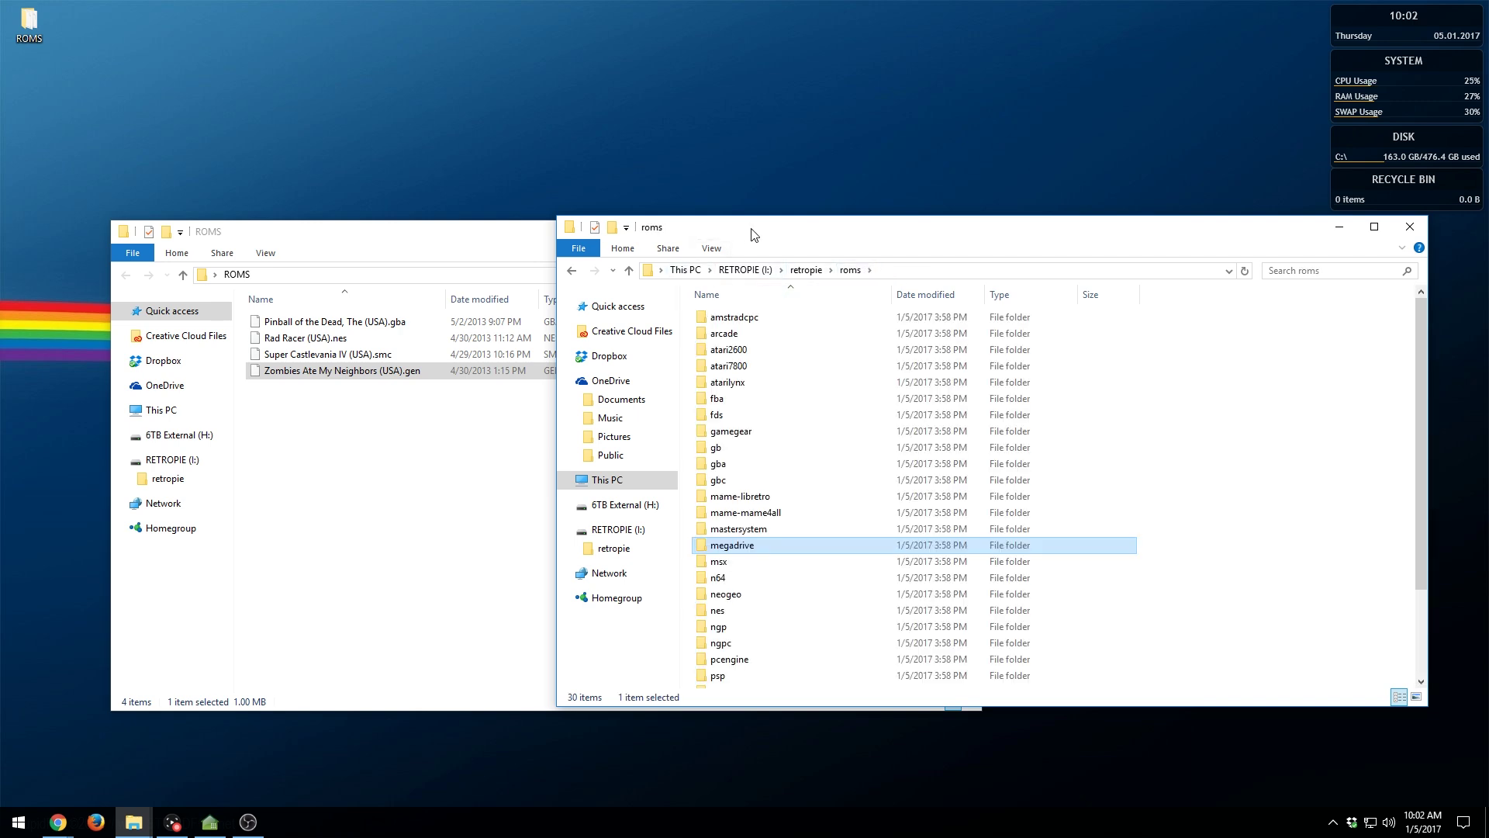
- Go back to This PC and eject the RETROPIE (I:) drive
{"action": "left_click", "coordinate": [686, 270]}
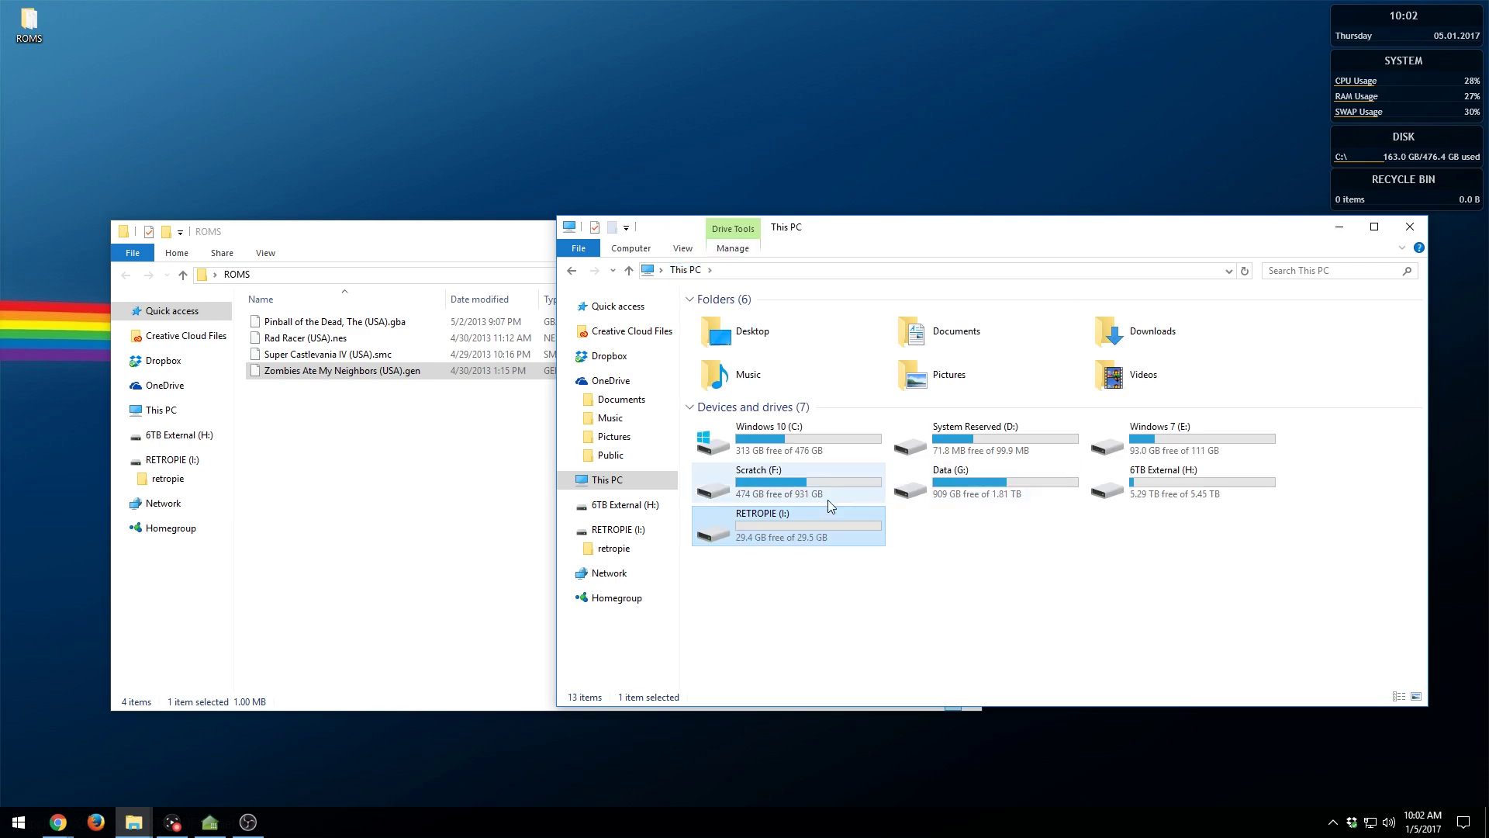
{"action": "right_click", "coordinate": [773, 536]}
{"action": "left_click", "coordinate": [824, 420]}
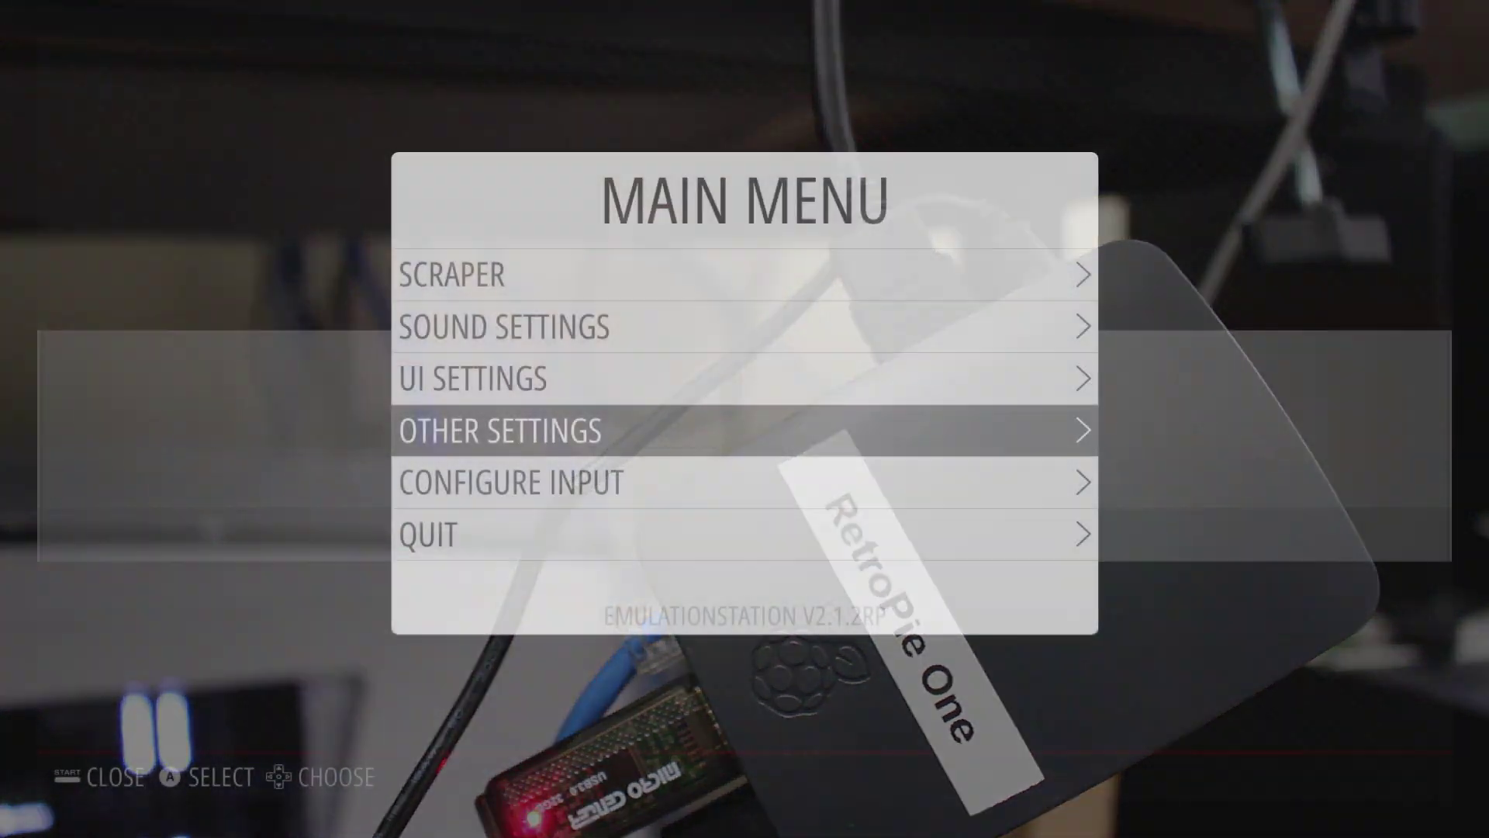
- In EmulationStation on the Raspberry Pi, restart EmulationStation through the quit options and confirm the restart
{"action": "key", "text": "Down"}
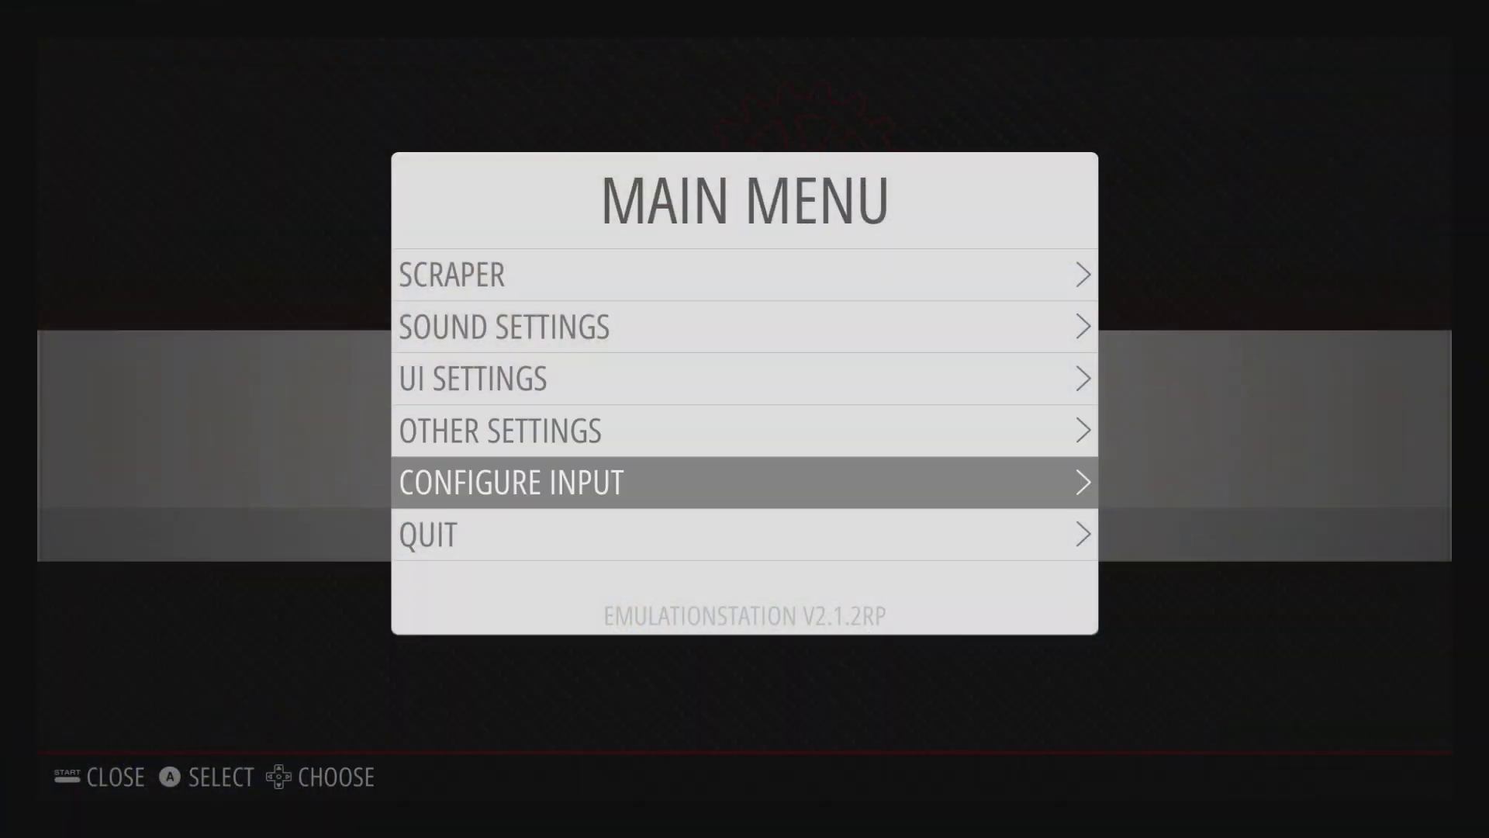
{"action": "key", "text": "Down"}
{"action": "key", "text": "Return"}
{"action": "key", "text": "Return"}
{"action": "key", "text": "Return"}
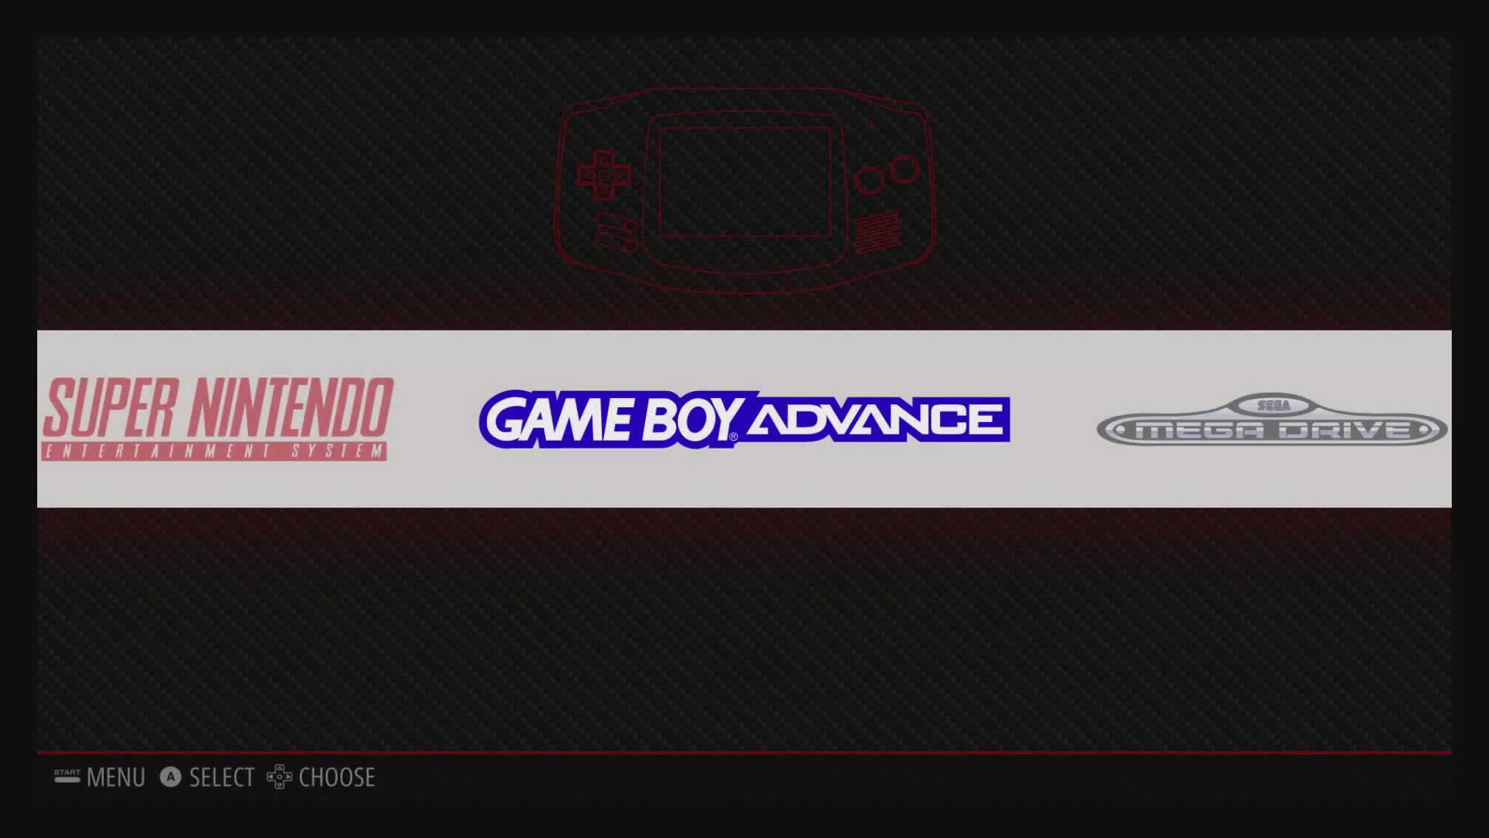
- Look through the game systems in the carousel and open the Nintendo Entertainment System game list
{"action": "key", "text": "Right"}
{"action": "key", "text": "Right"}
{"action": "key", "text": "Right"}
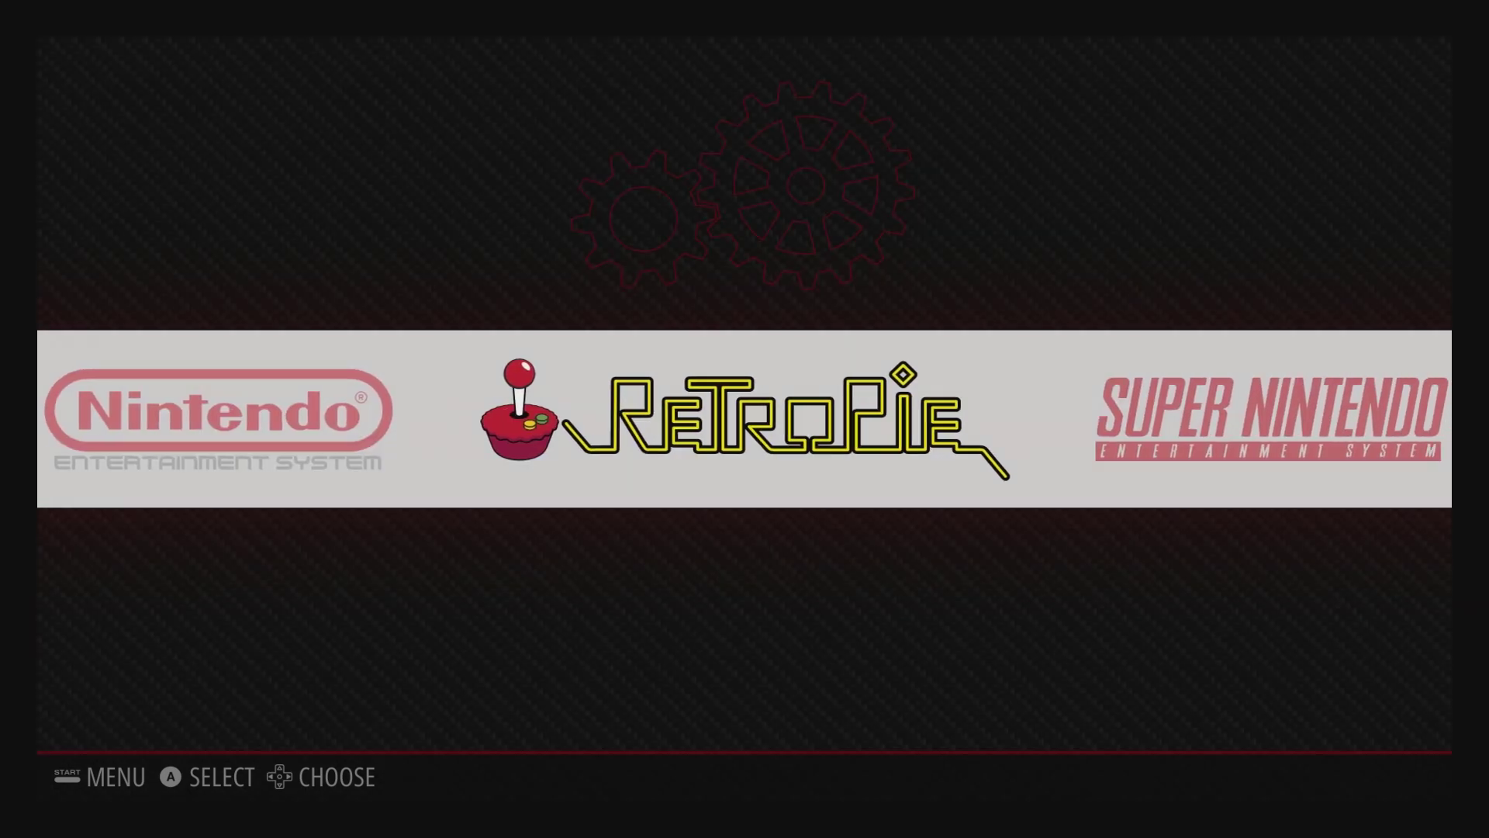
{"action": "key", "text": "Right"}
{"action": "key", "text": "Right"}
{"action": "key", "text": "Right"}
{"action": "key", "text": "Right"}
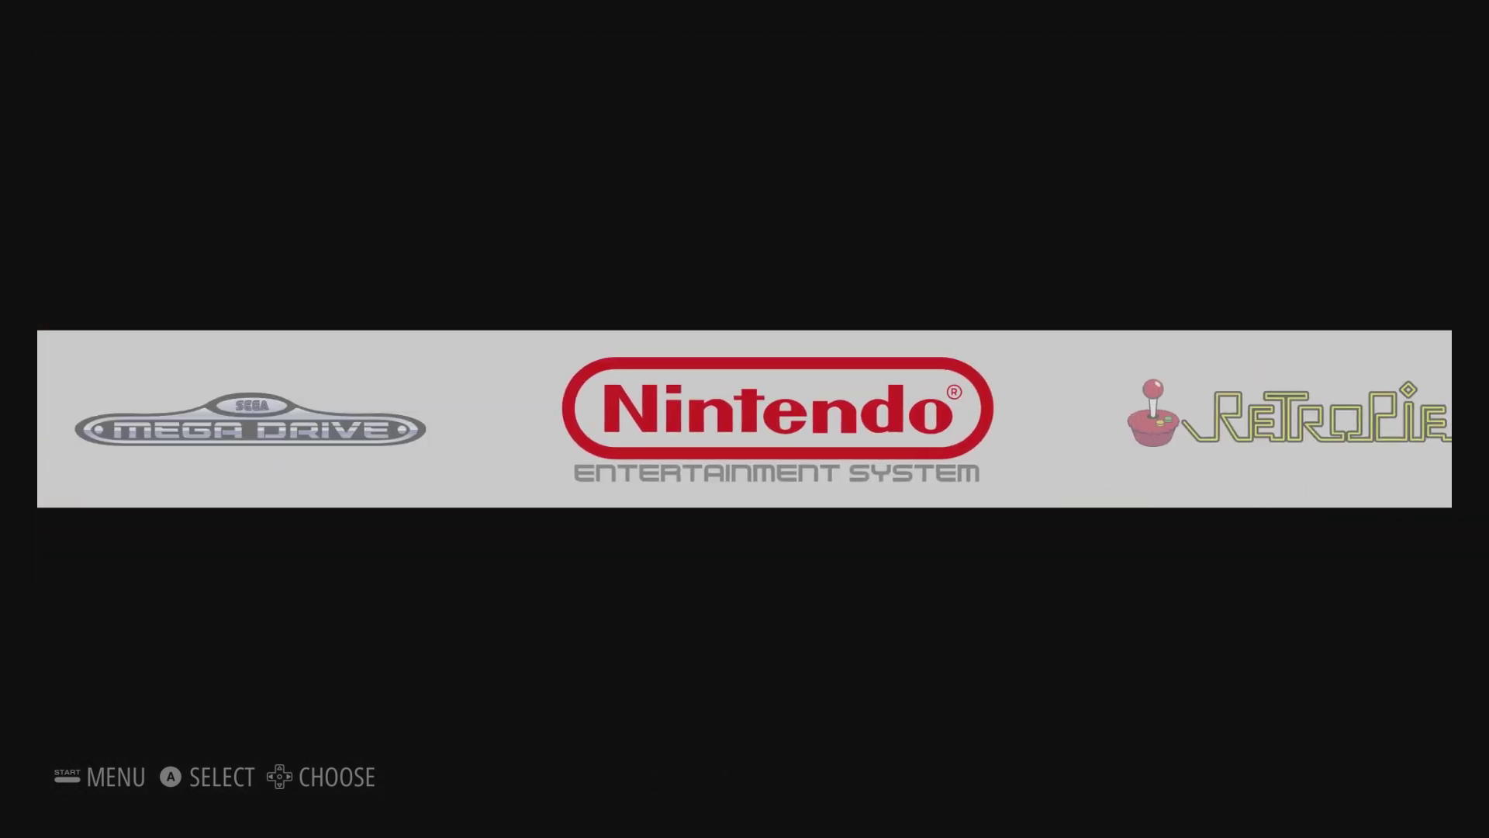
{"action": "key", "text": "Return"}
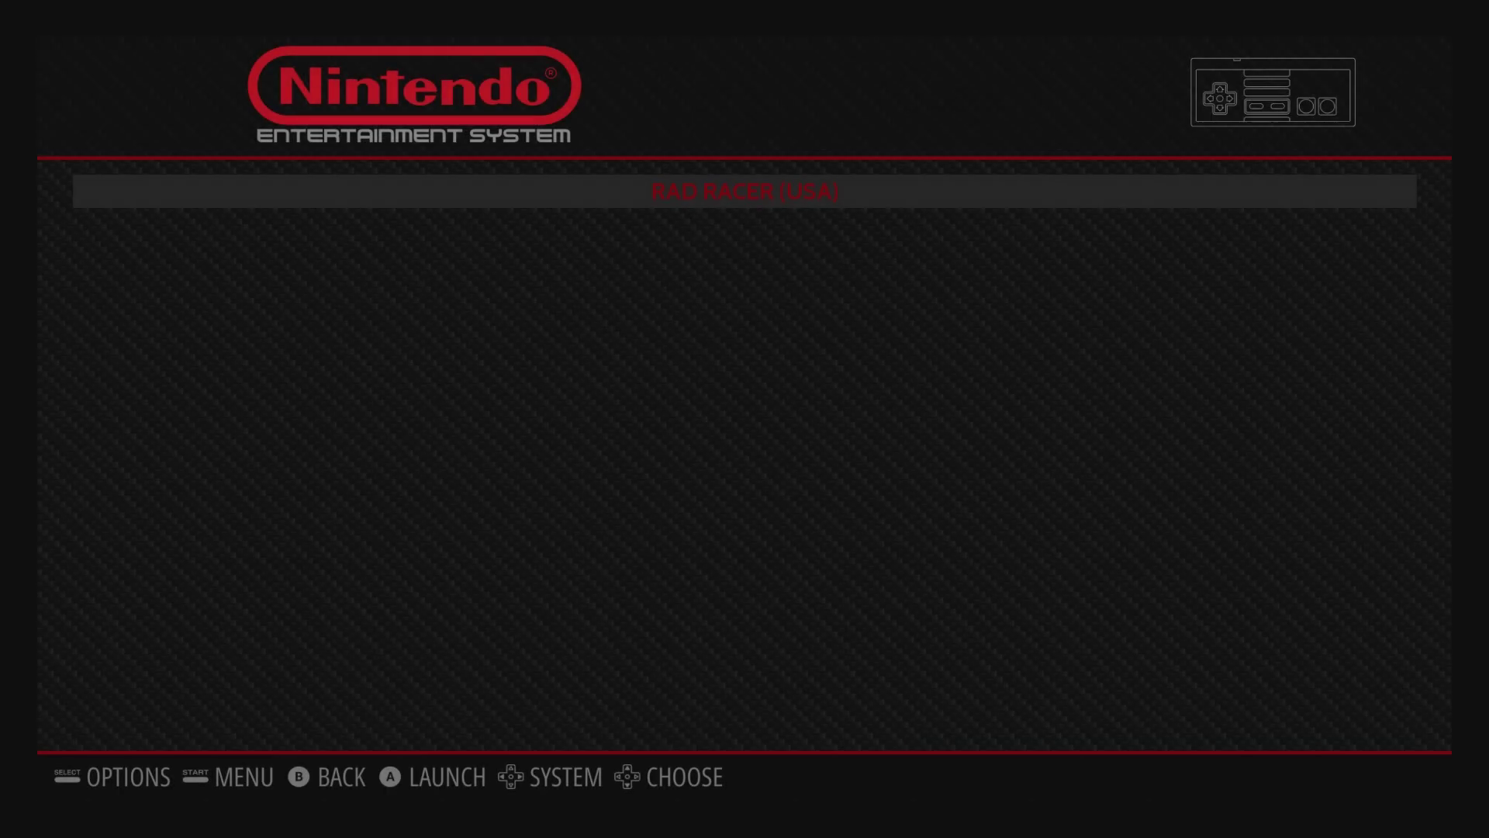
- Check the game lists of the Mega Drive, Game Boy Advance and Super Nintendo systems one after another
{"action": "key", "text": "Escape"}
{"action": "key", "text": "Left"}
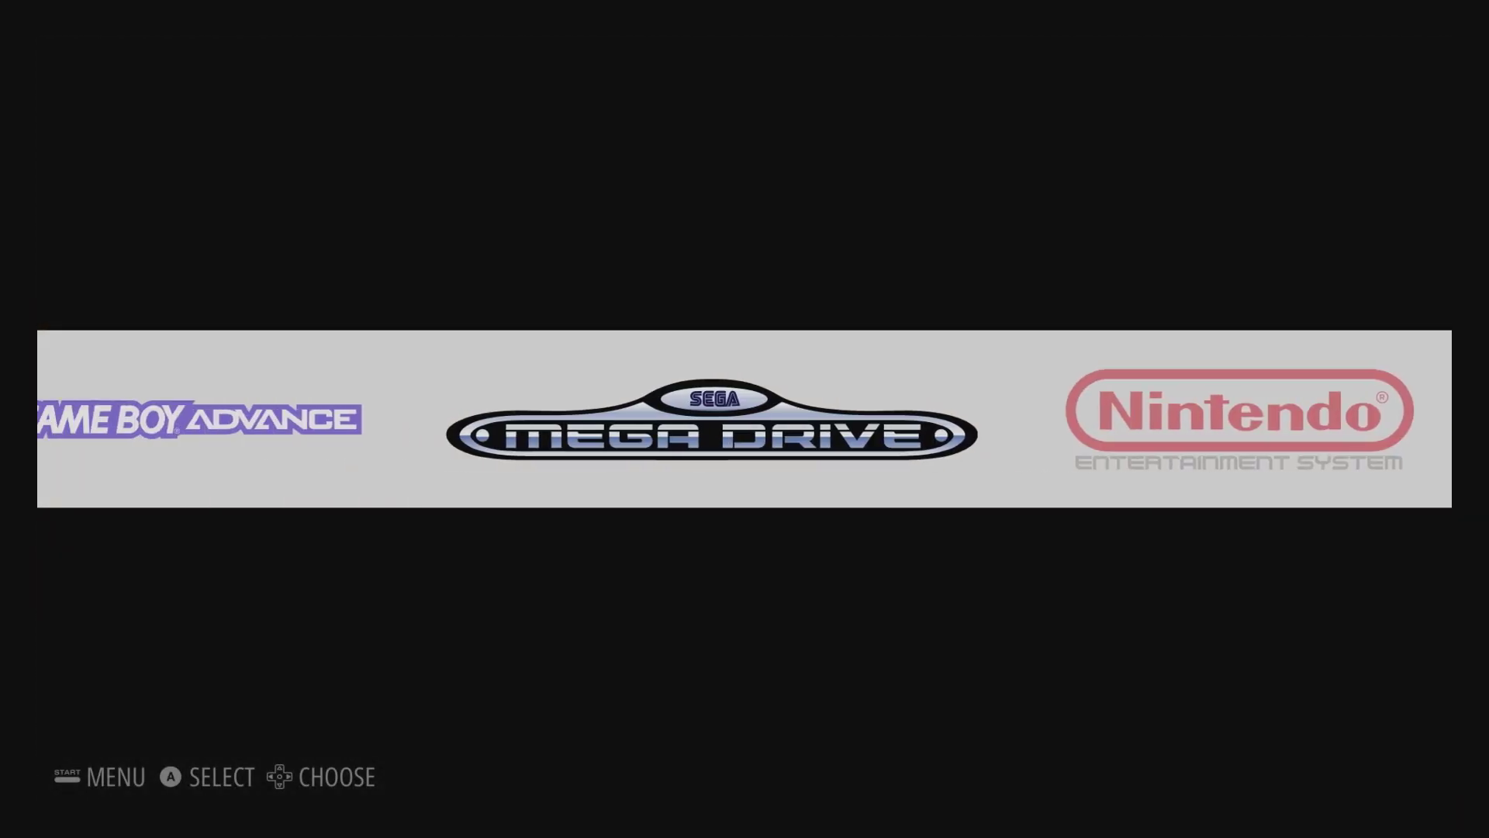
{"action": "key", "text": "Return"}
{"action": "key", "text": "Escape"}
{"action": "key", "text": "Left"}
{"action": "key", "text": "Return"}
{"action": "key", "text": "Escape"}
{"action": "key", "text": "Left"}
{"action": "key", "text": "Return"}
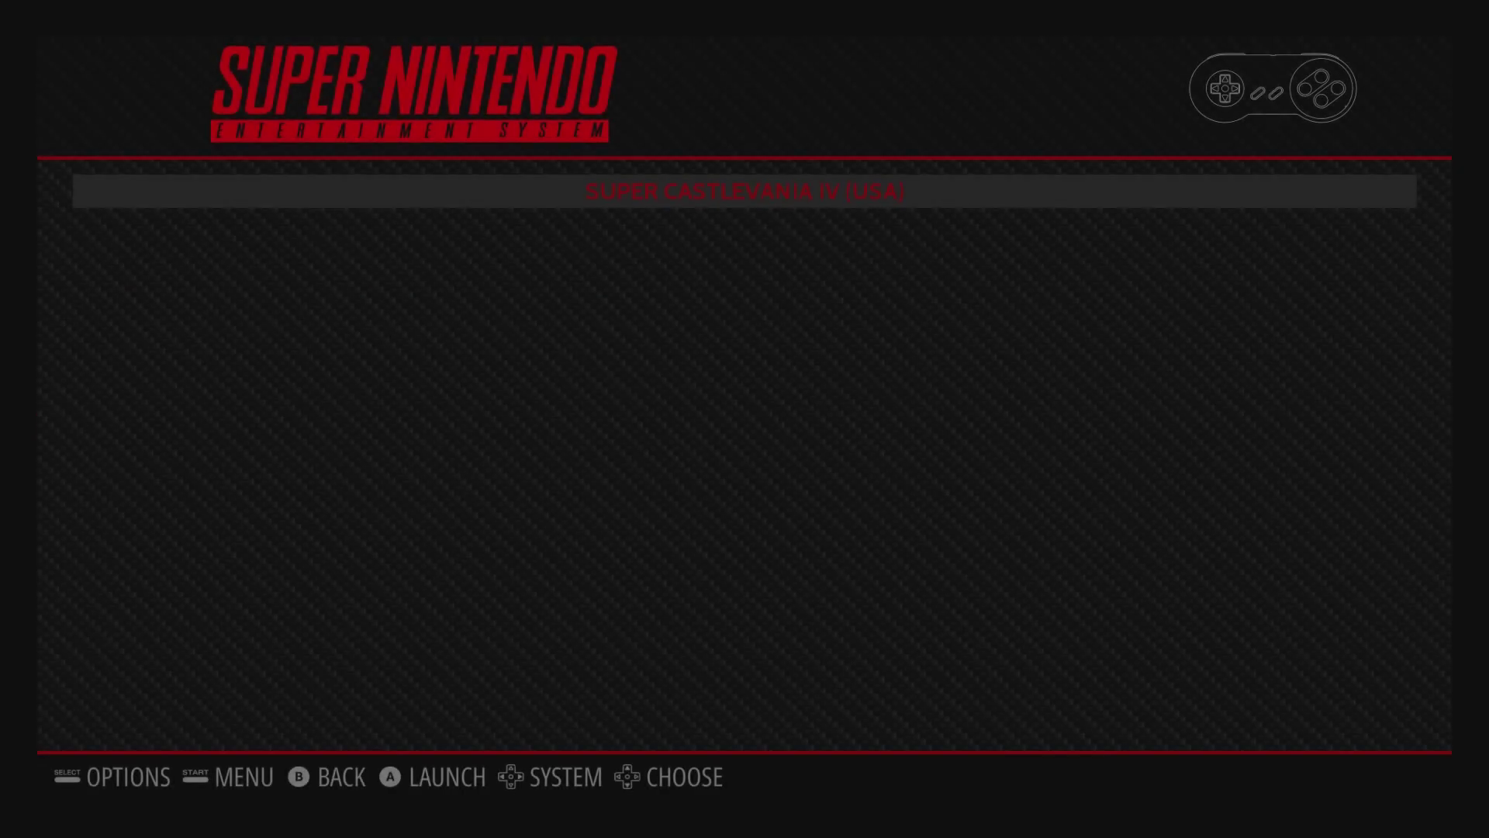
- Leave the Super Nintendo list and open the Mega Drive game list again
{"action": "key", "text": "Escape"}
{"action": "key", "text": "Right"}
{"action": "key", "text": "Right"}
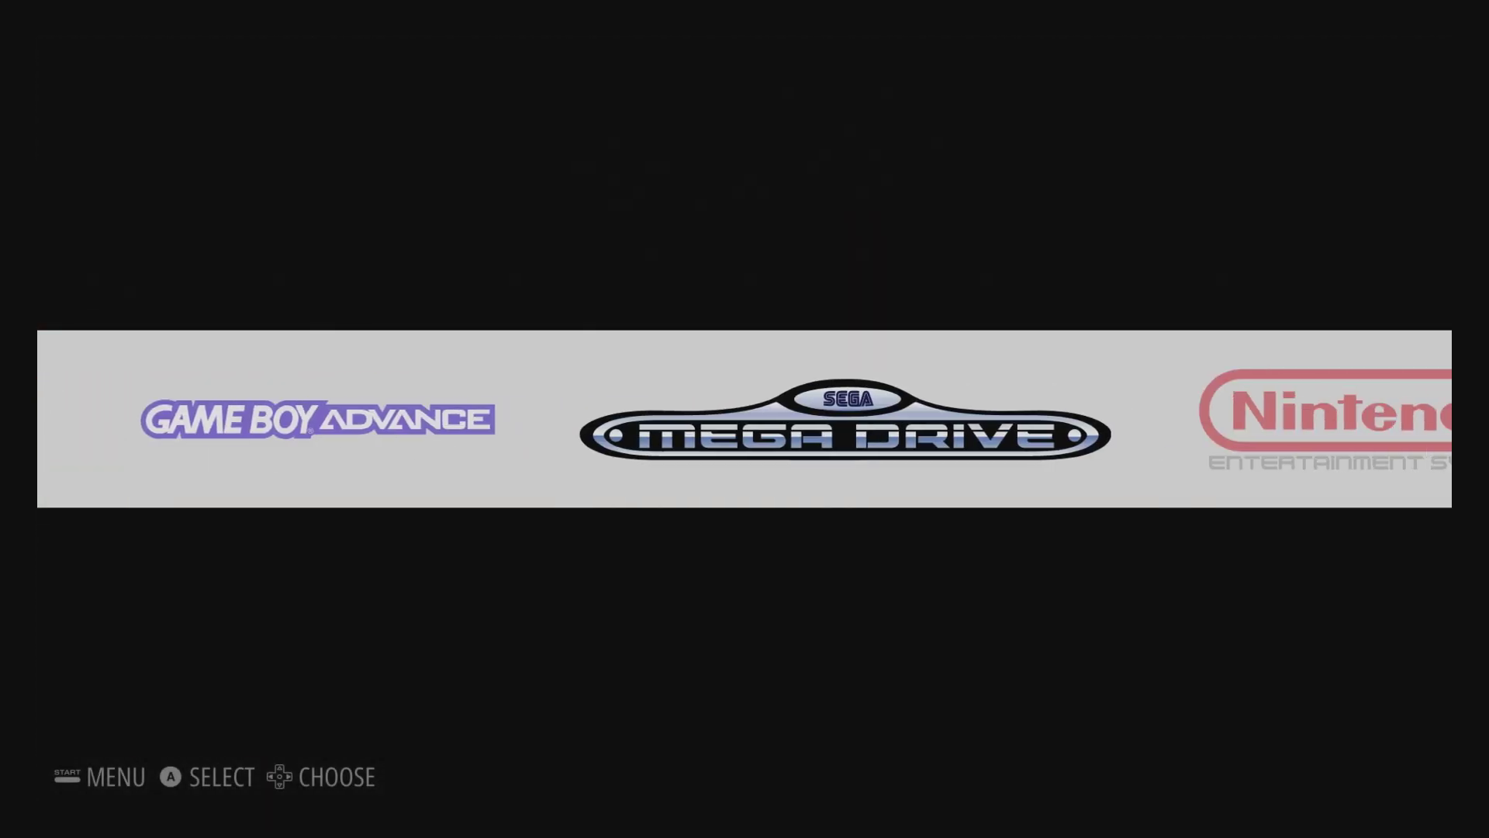
{"action": "key", "text": "Return"}
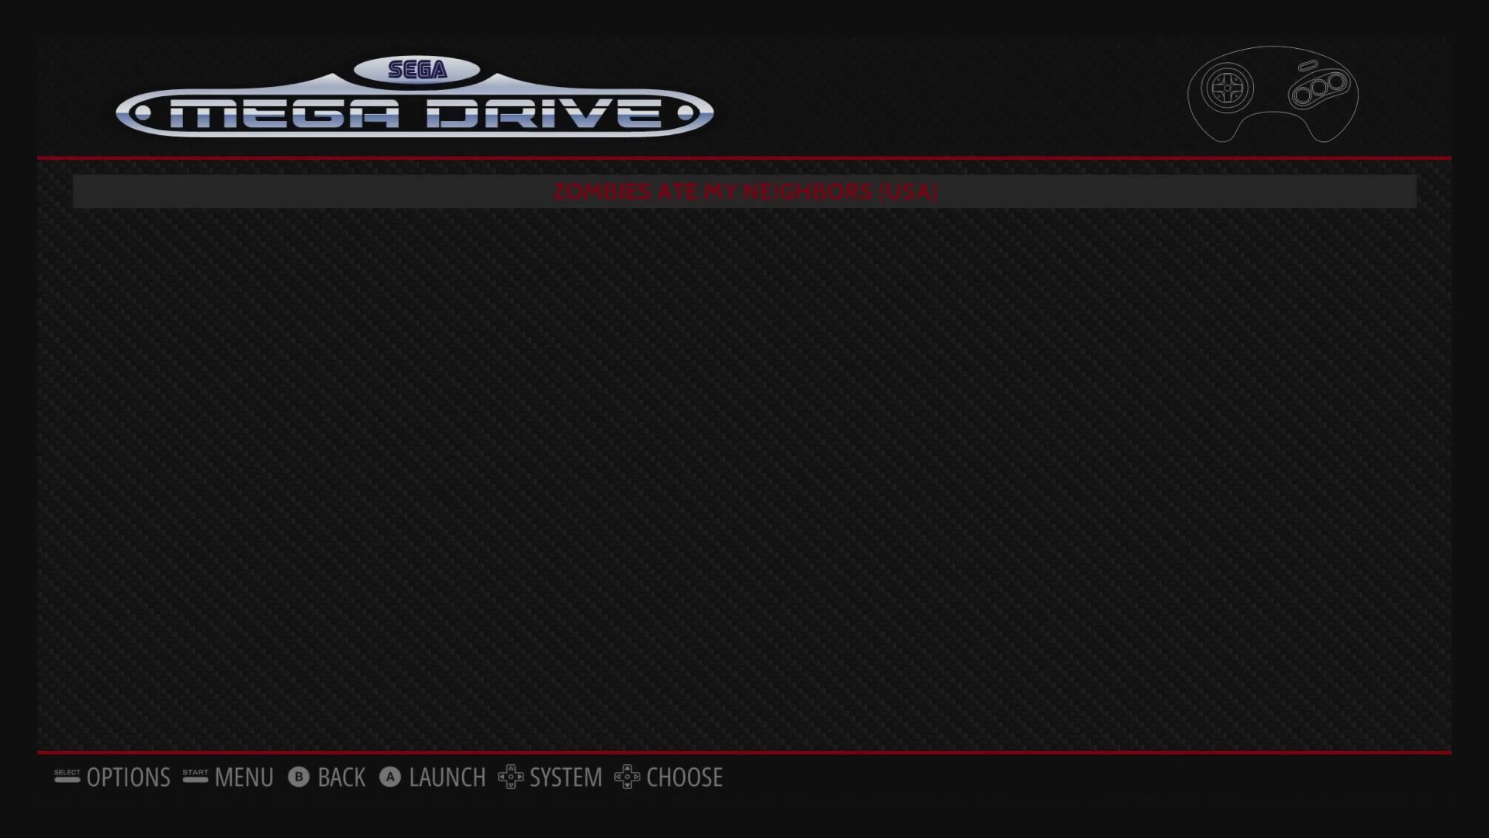